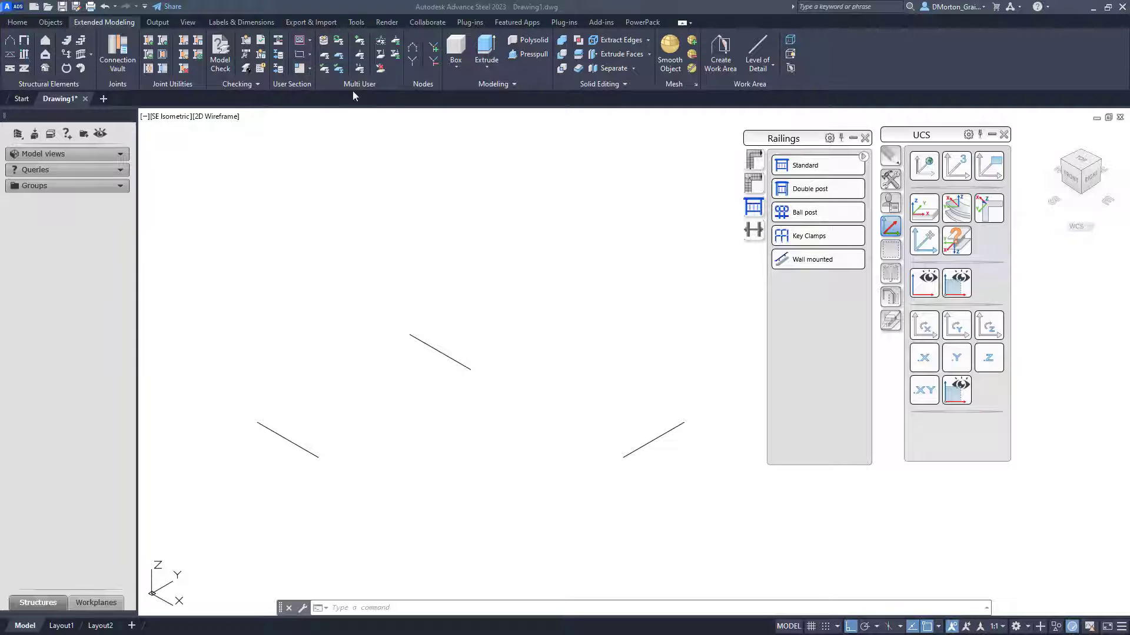
- Draw a line from the middle line's lower endpoint to the left line's right endpoint
{"action": "left_click", "coordinate": [646, 22]}
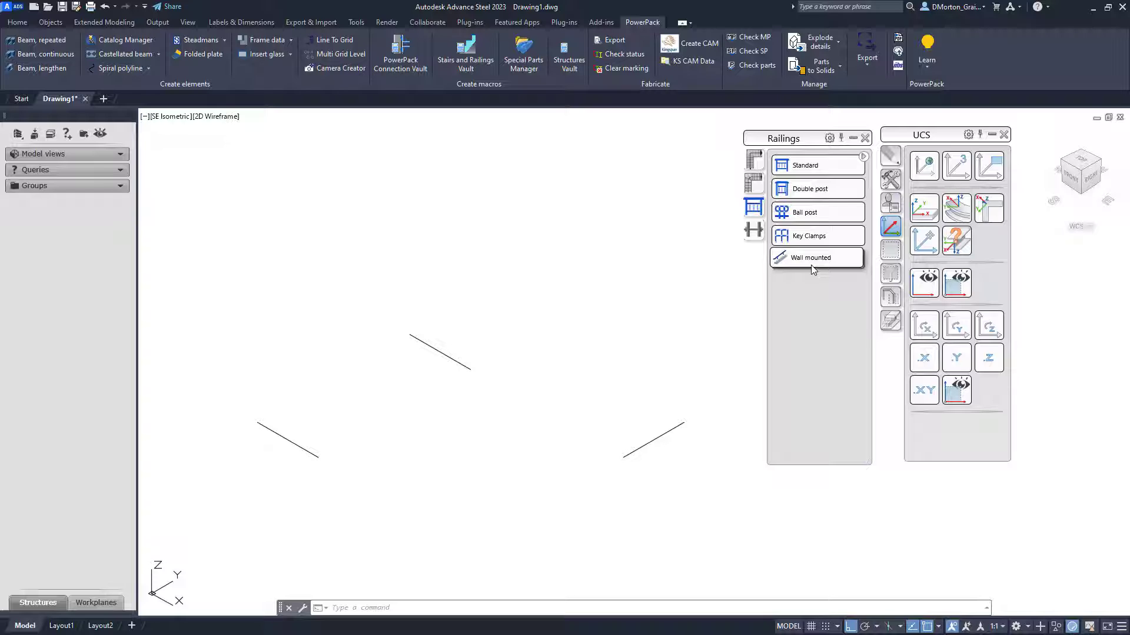
{"action": "type", "text": "l"}
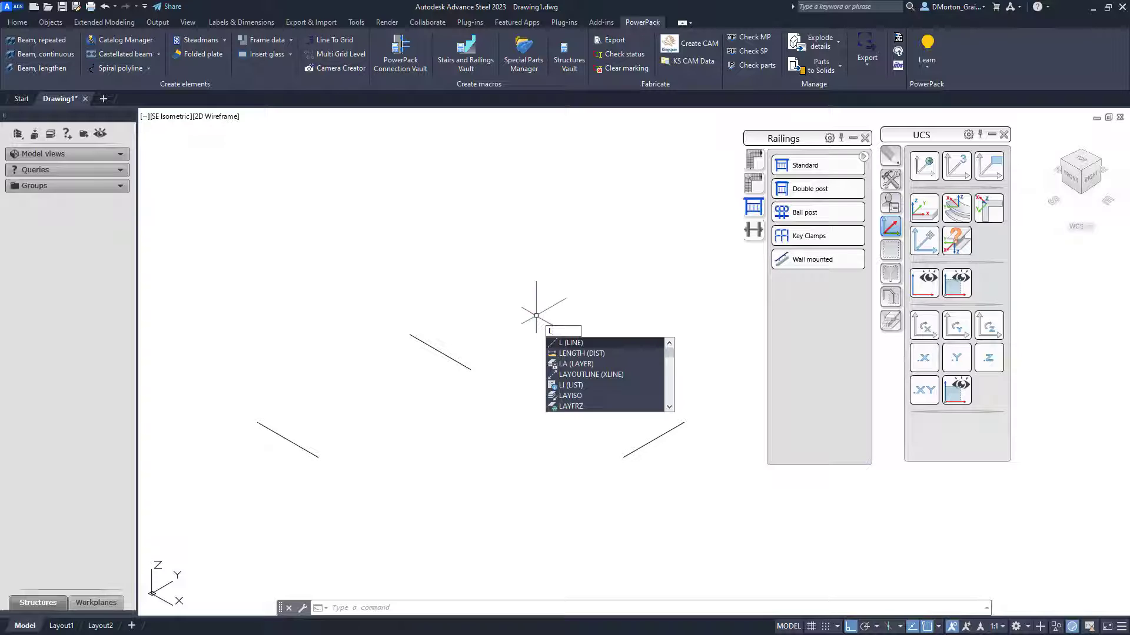
{"action": "key", "text": "Return"}
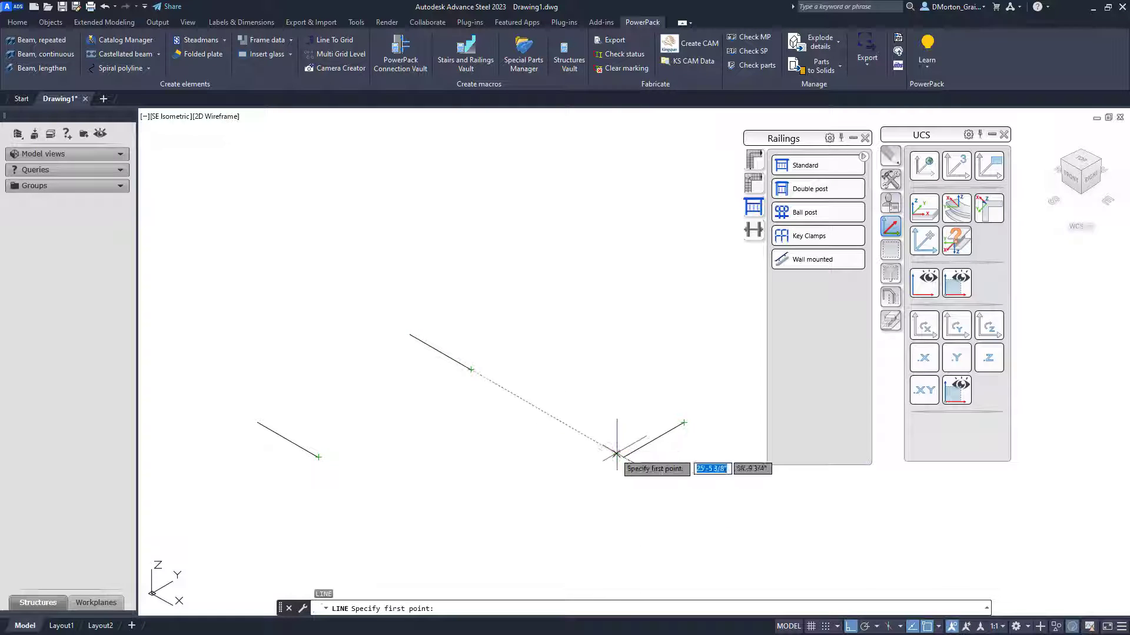
{"action": "left_click", "coordinate": [471, 370]}
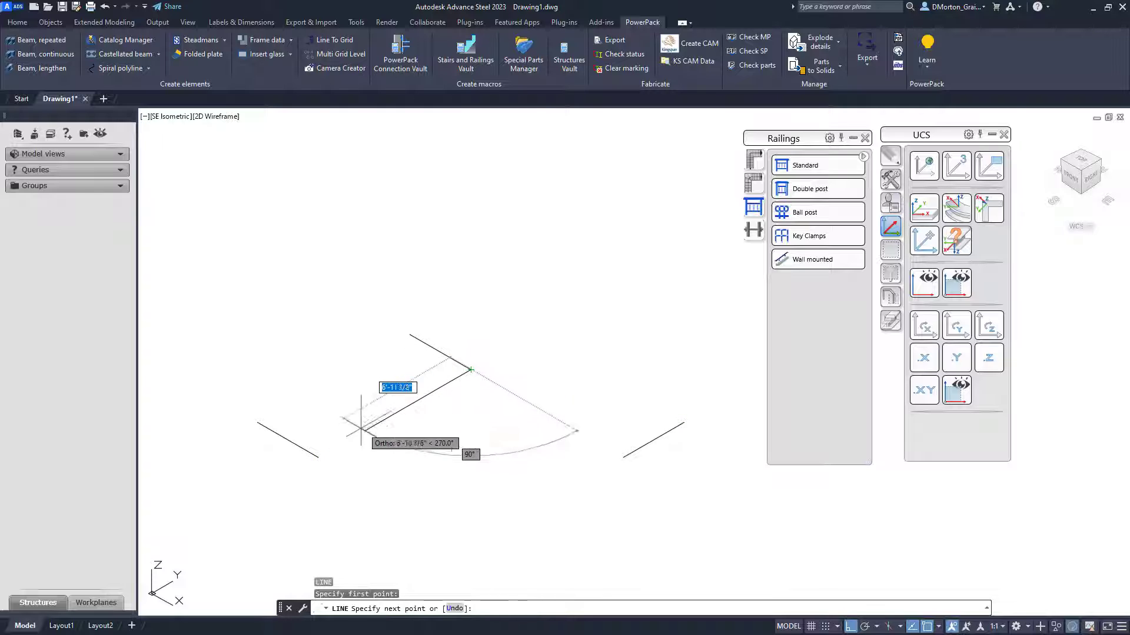
{"action": "left_click", "coordinate": [318, 456]}
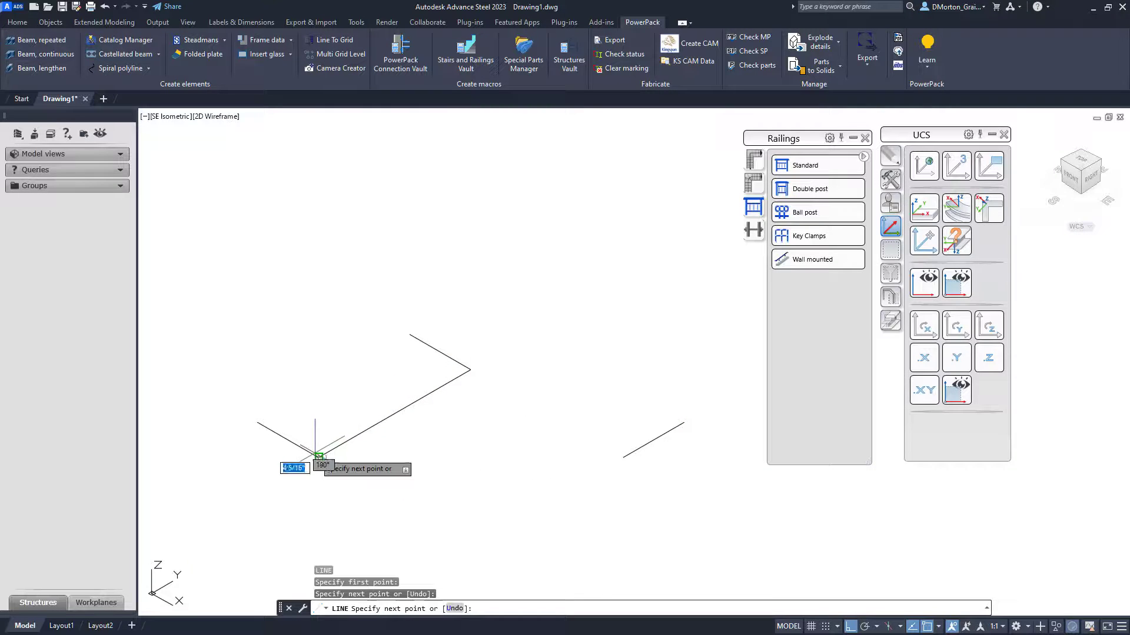
{"action": "right_click", "coordinate": [329, 423]}
{"action": "left_click", "coordinate": [339, 430]}
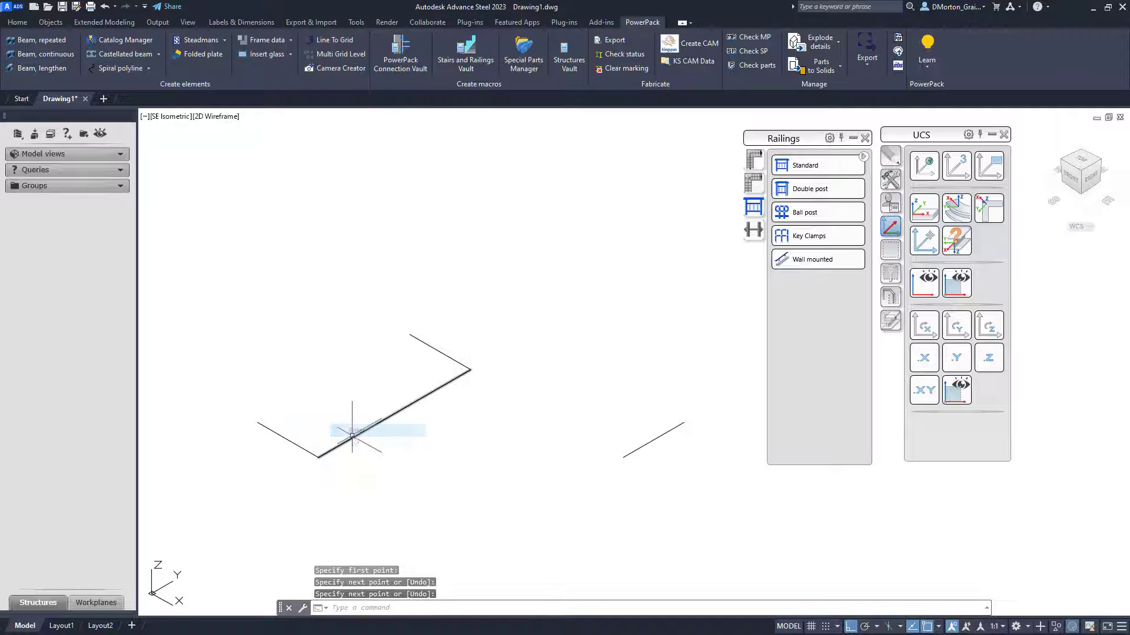
- Draw a second line from the same endpoint to the right line's left endpoint, forming a corner
{"action": "key", "text": "Return"}
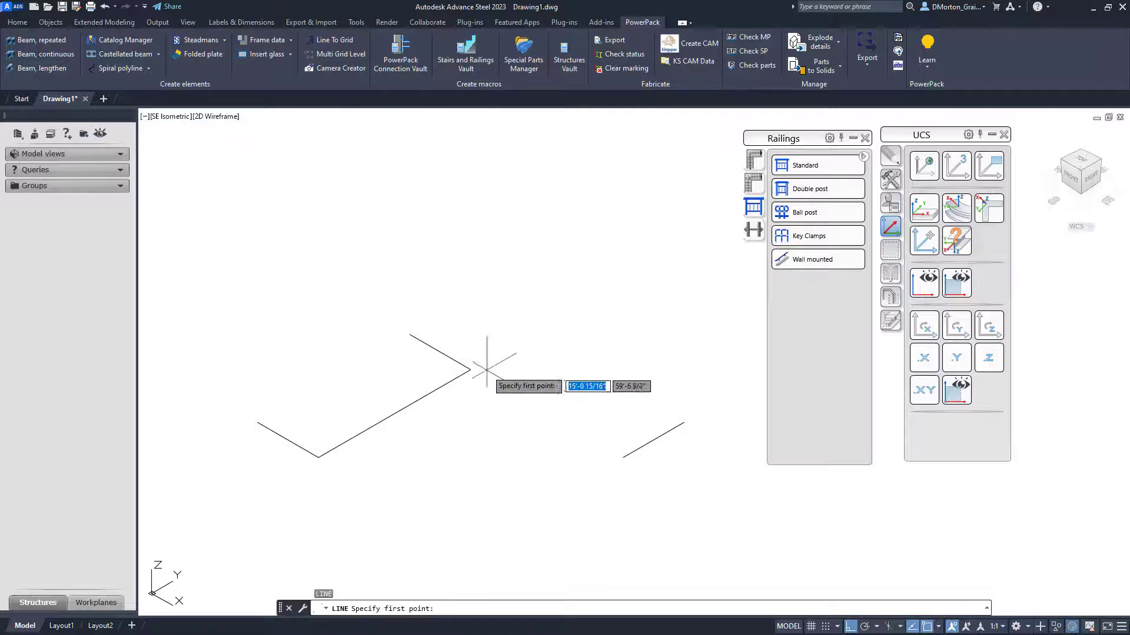
{"action": "left_click", "coordinate": [469, 368]}
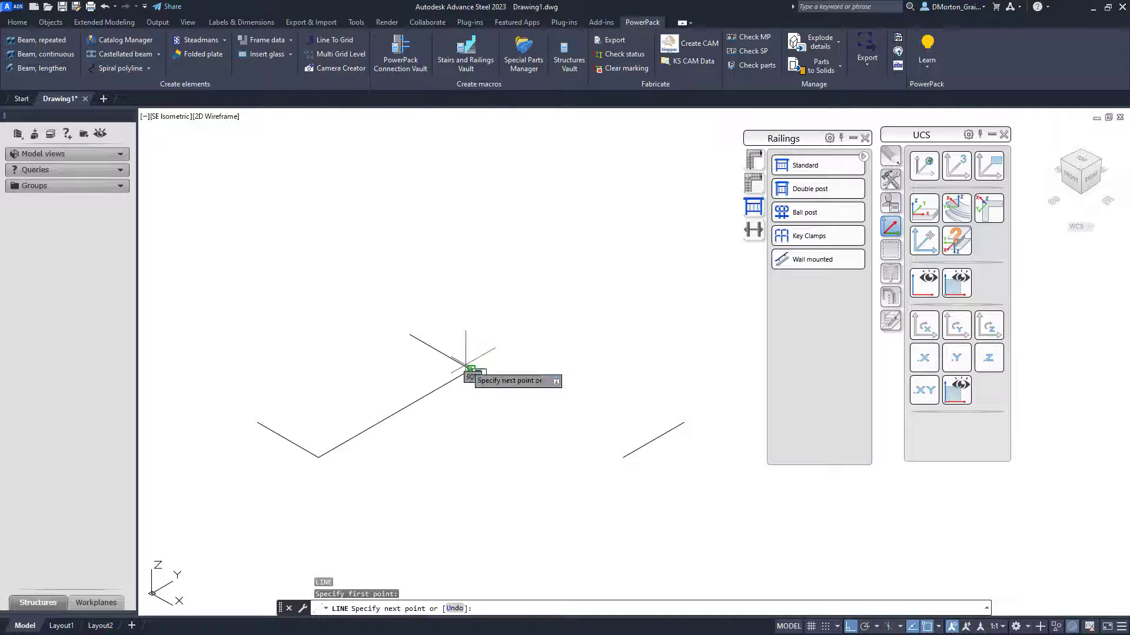
{"action": "left_click", "coordinate": [623, 457]}
{"action": "key", "text": "Return"}
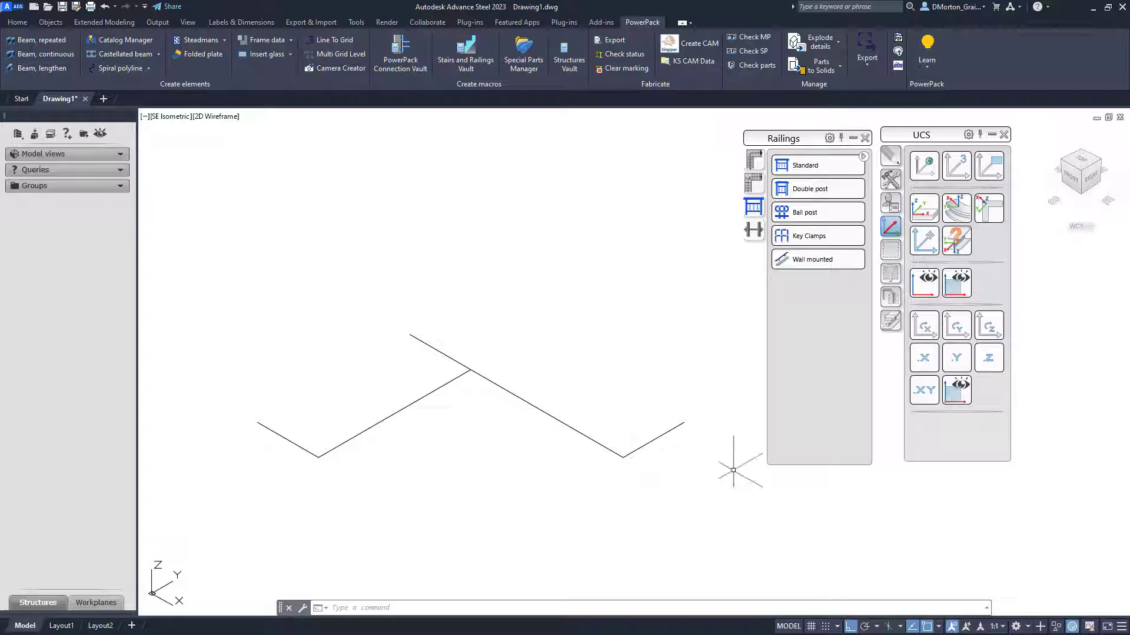
- Create a Wall mounted railing using Lines input along the two new lines, then close its properties dialog
{"action": "left_click", "coordinate": [807, 259]}
{"action": "left_click", "coordinate": [774, 372]}
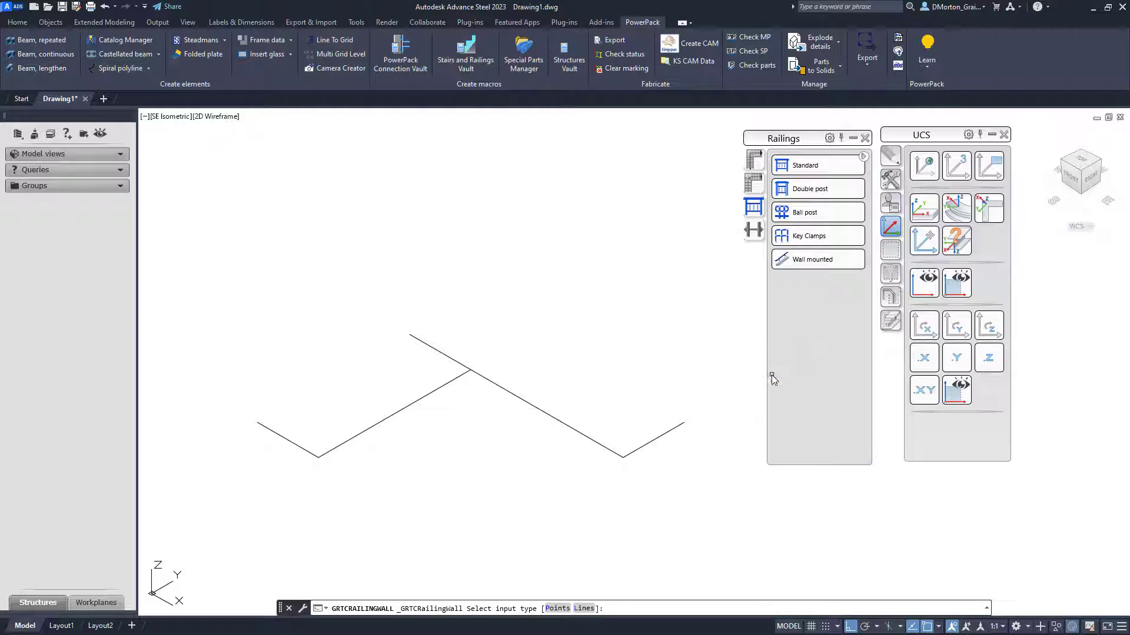
{"action": "left_click", "coordinate": [401, 410]}
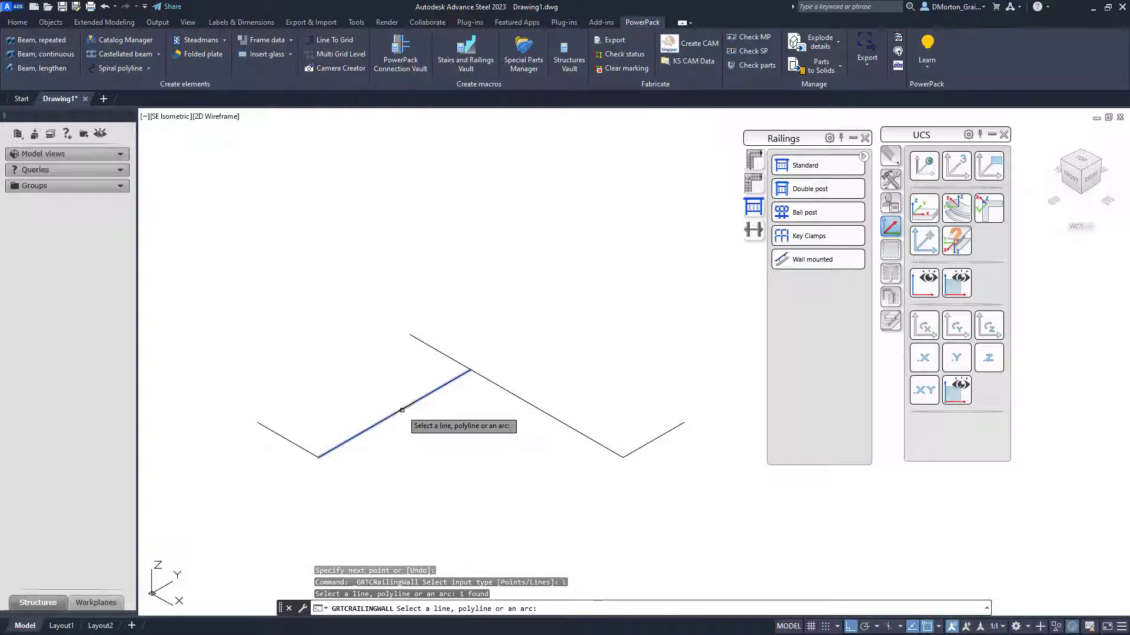
{"action": "left_click", "coordinate": [529, 402]}
{"action": "key", "text": "Return"}
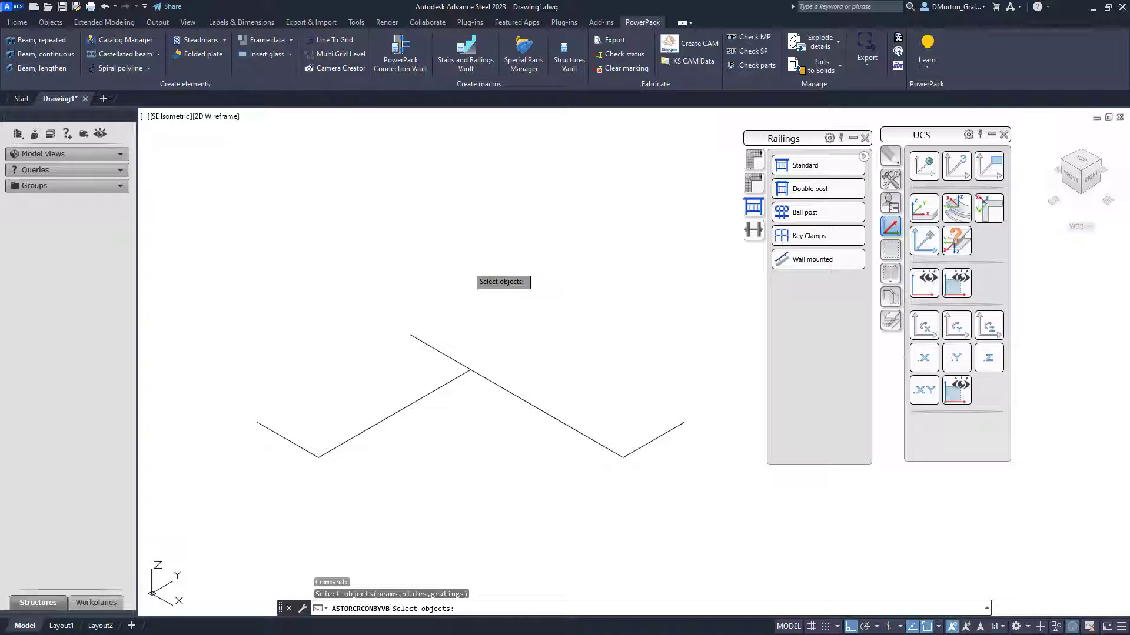
{"action": "key", "text": "Return"}
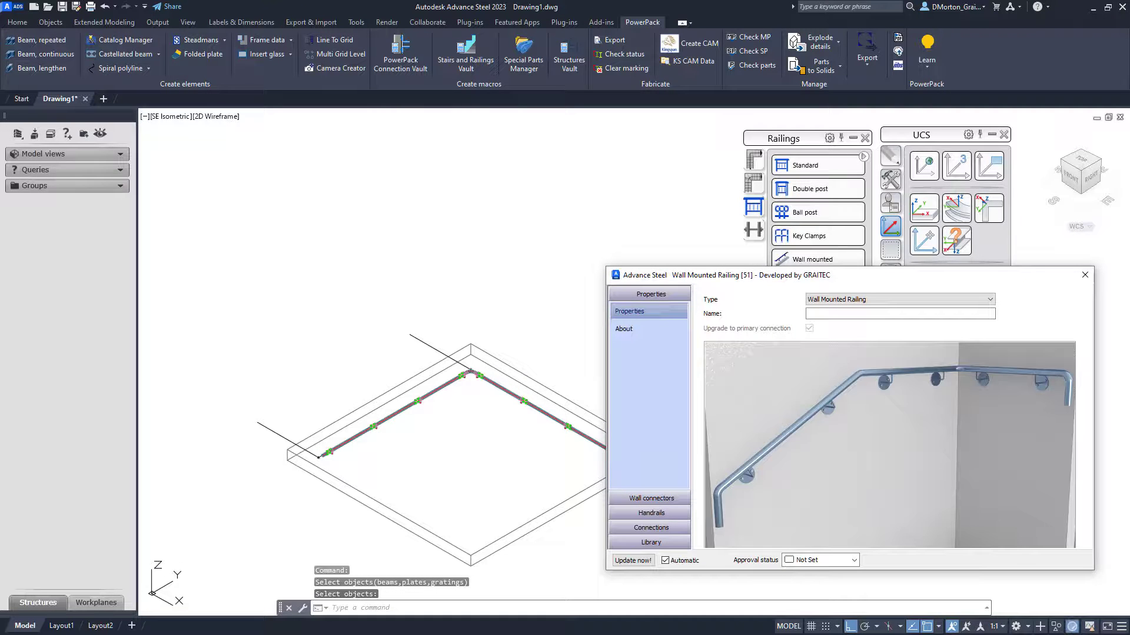
{"action": "scroll", "coordinate": [262, 336], "scroll_direction": "down", "scroll_amount": 2}
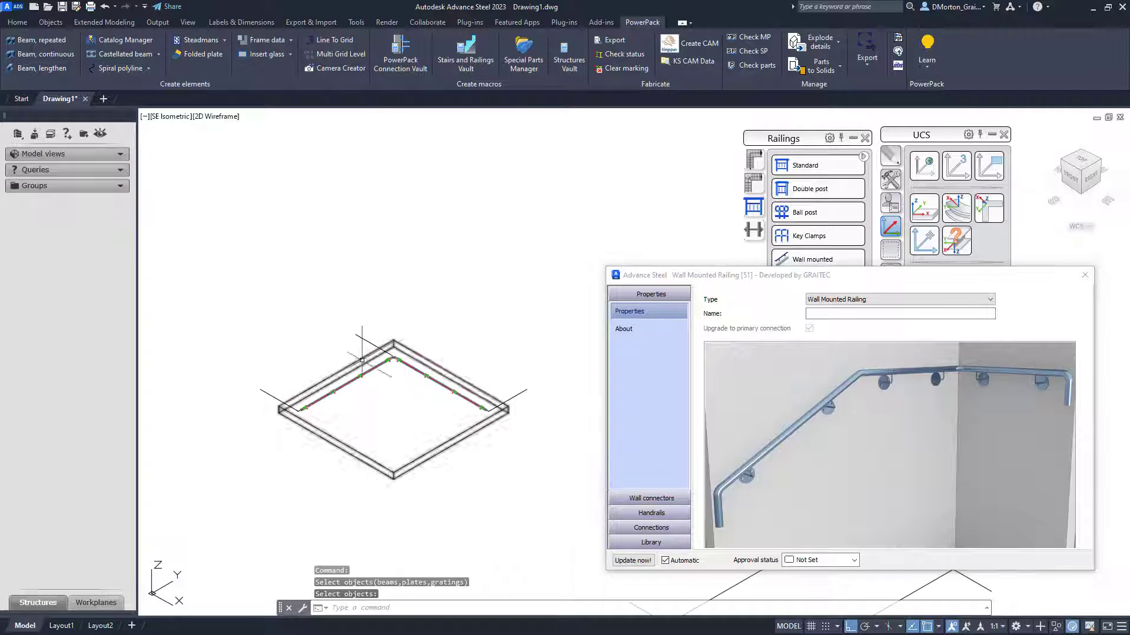
{"action": "scroll", "coordinate": [357, 371], "scroll_direction": "up", "scroll_amount": 4}
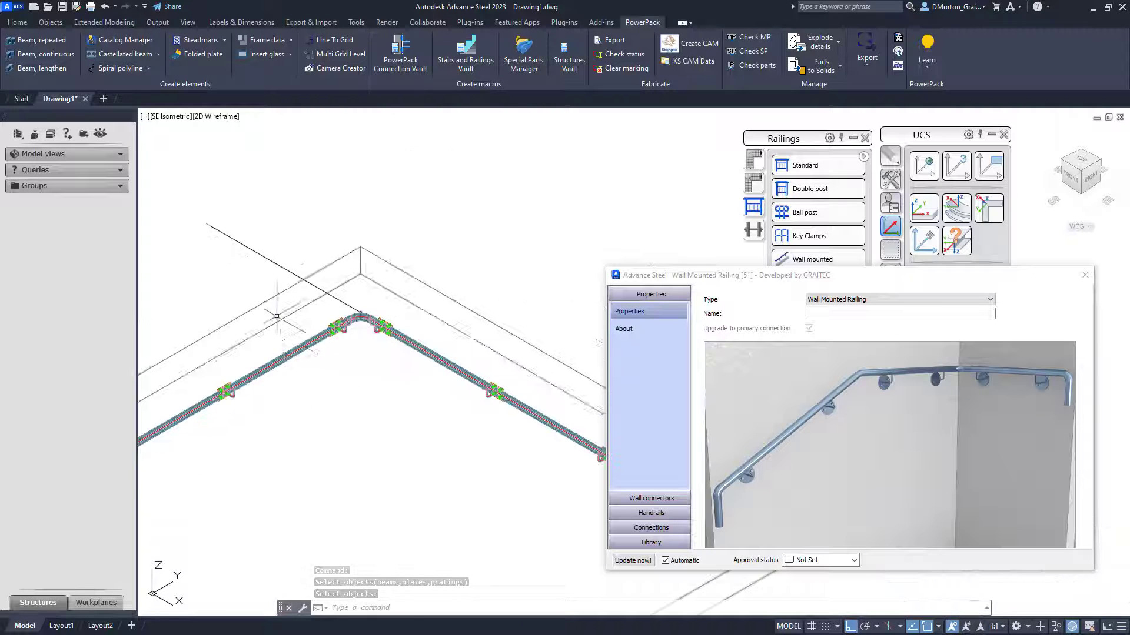
{"action": "scroll", "coordinate": [482, 372], "scroll_direction": "up", "scroll_amount": 5}
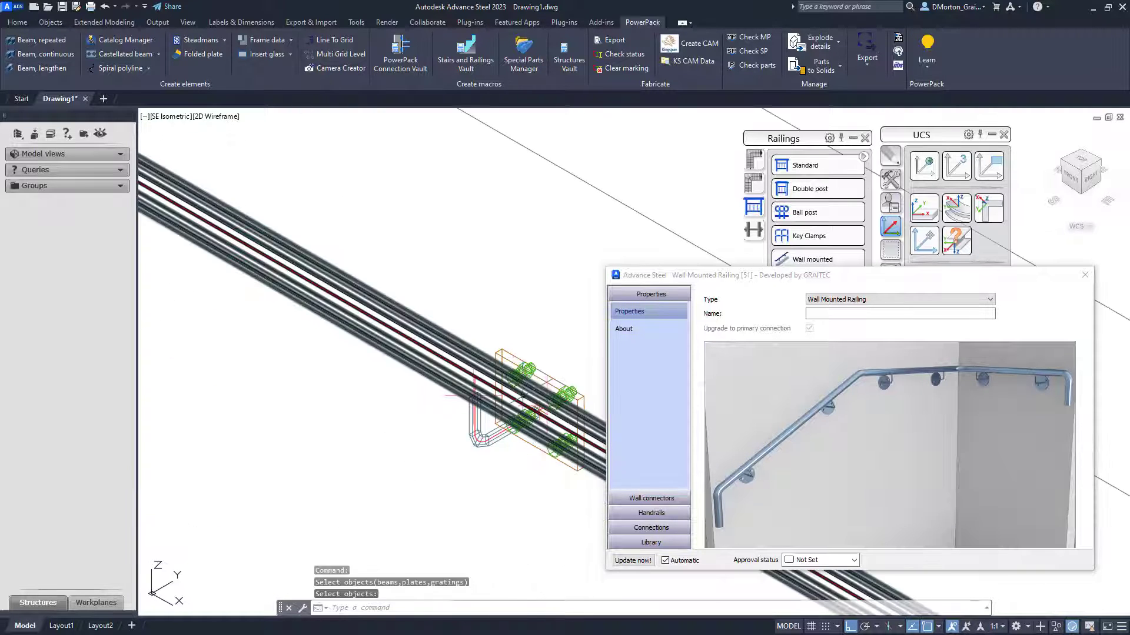
{"action": "scroll", "coordinate": [482, 372], "scroll_direction": "down", "scroll_amount": 5}
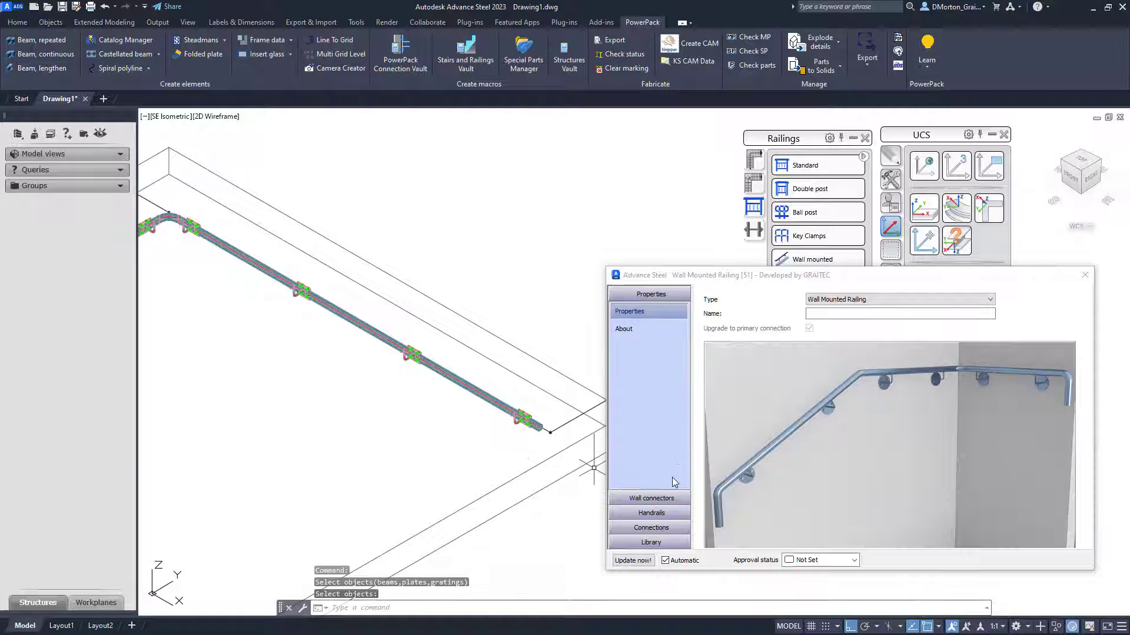
{"action": "left_click", "coordinate": [1085, 275]}
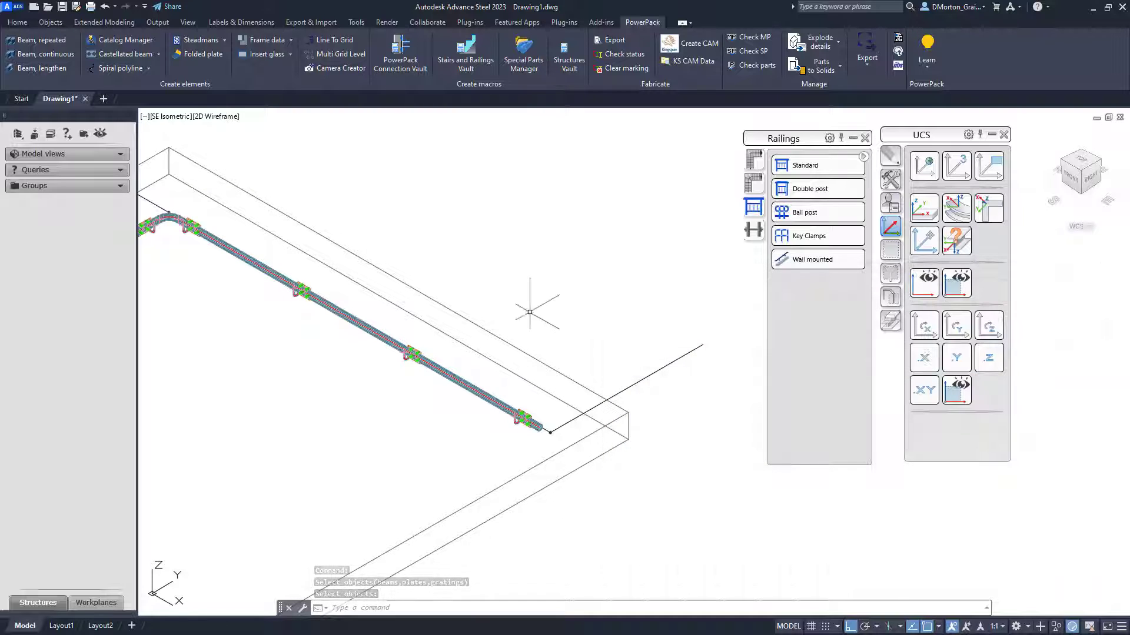
- Erase the two connecting lines from the next two sets of lines
{"action": "scroll", "coordinate": [409, 324], "scroll_direction": "down", "scroll_amount": 5}
{"action": "scroll", "coordinate": [409, 324], "scroll_direction": "down", "scroll_amount": 3}
{"action": "scroll", "coordinate": [534, 412], "scroll_direction": "up", "scroll_amount": 3}
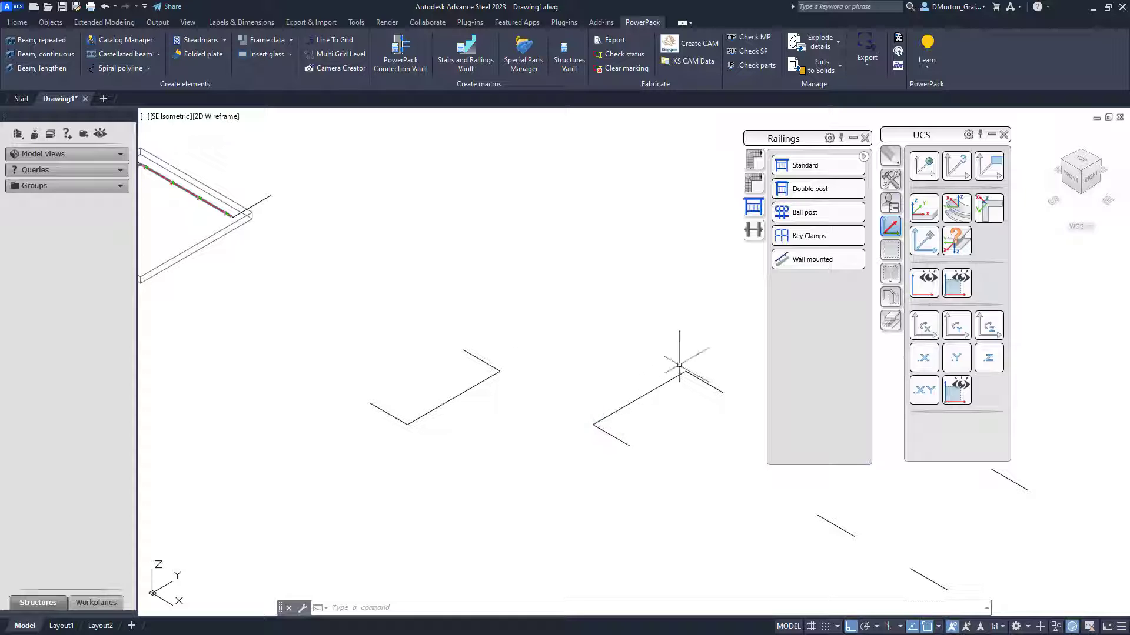
{"action": "left_click", "coordinate": [655, 397]}
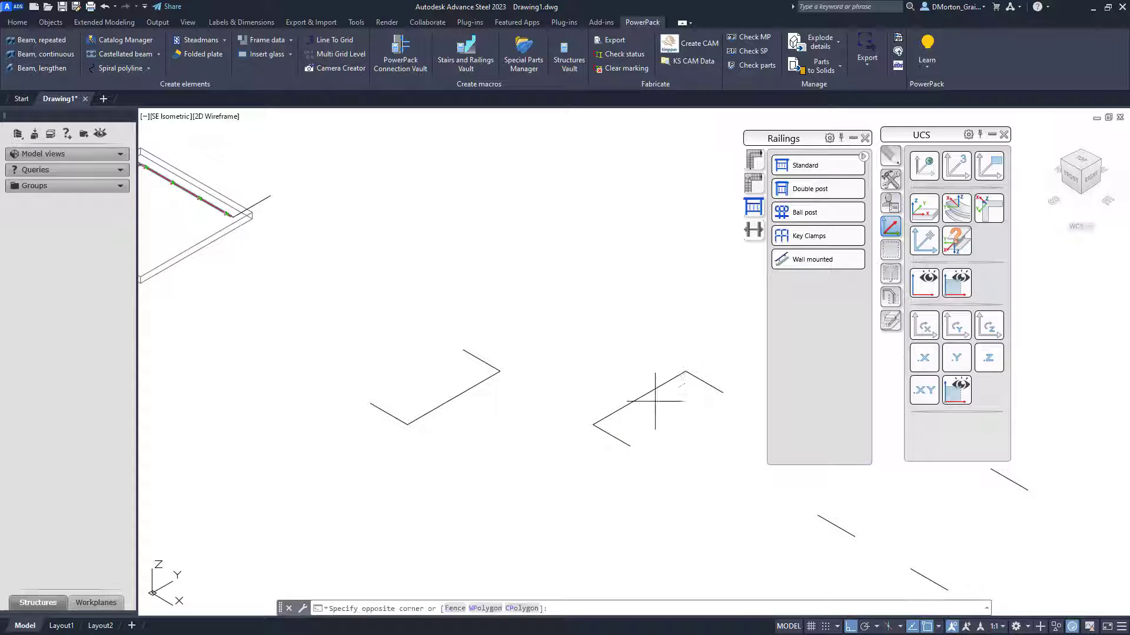
{"action": "left_click", "coordinate": [580, 404]}
{"action": "left_click", "coordinate": [487, 381]}
{"action": "left_click", "coordinate": [450, 454]}
{"action": "key", "text": "Delete"}
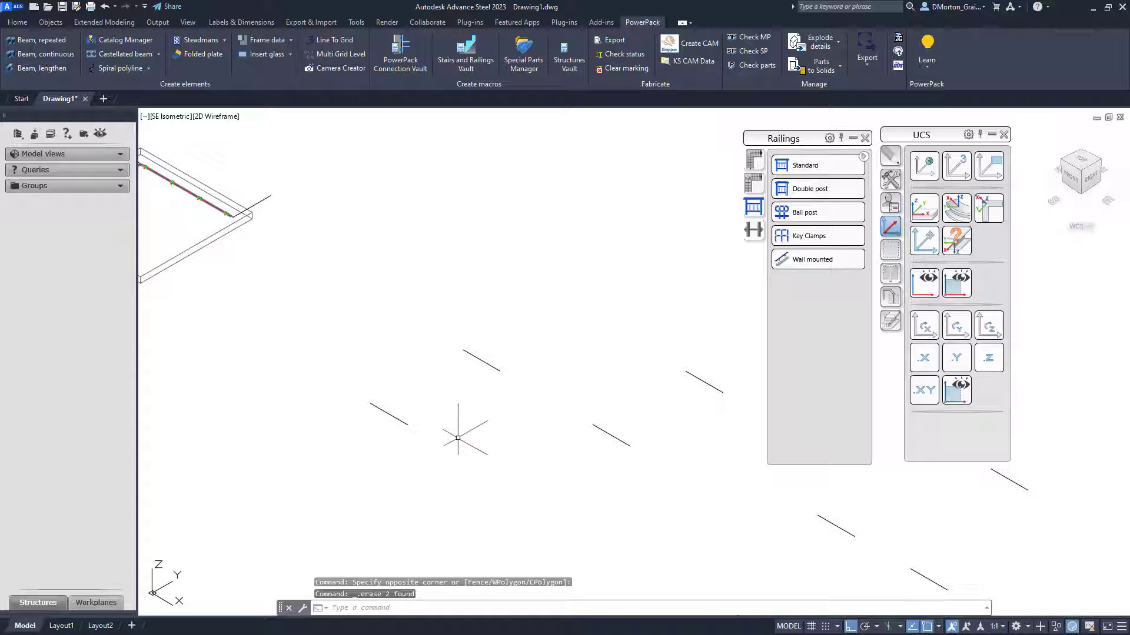
- Draw a line joining the two open endpoints of the next pair of lines to form a corner
{"action": "type", "text": "l"}
{"action": "key", "text": "Return"}
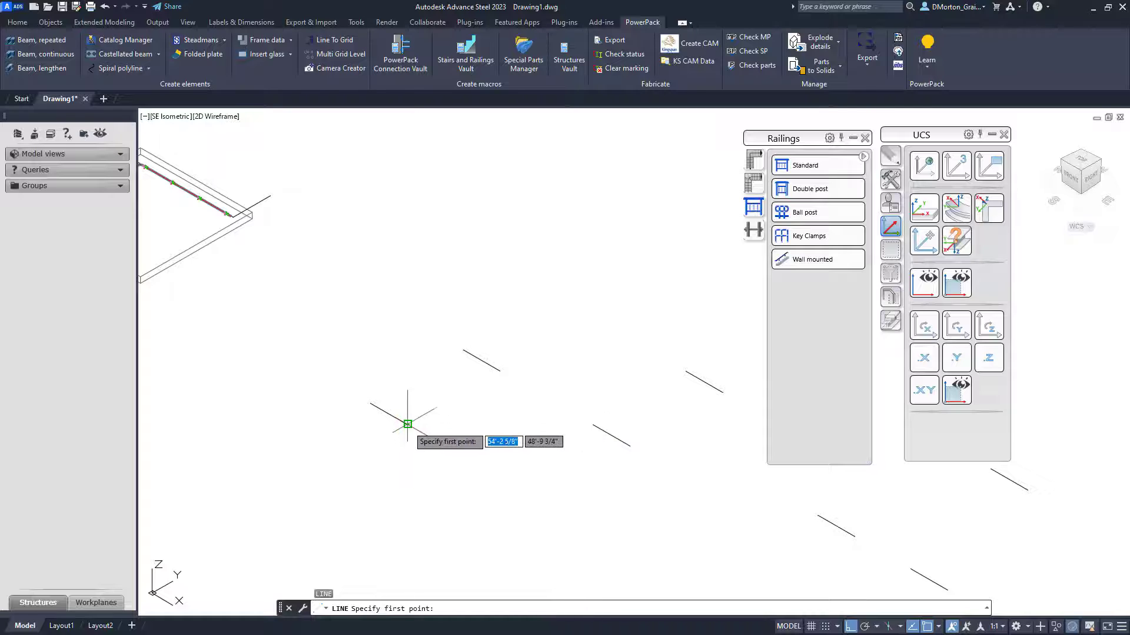
{"action": "left_click", "coordinate": [500, 370]}
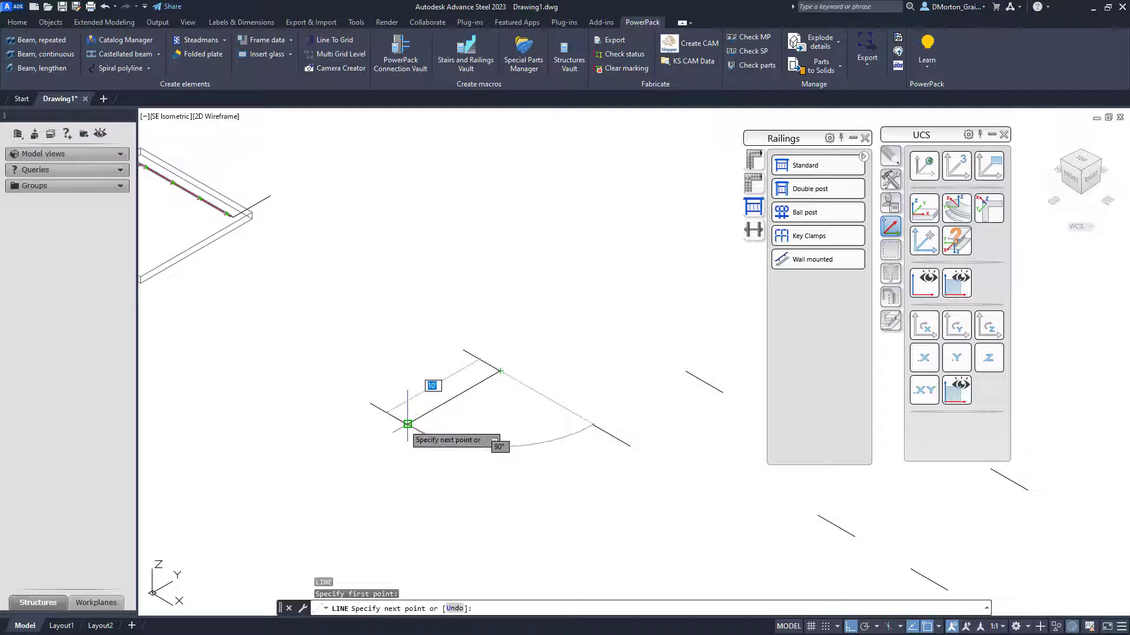
{"action": "left_click", "coordinate": [407, 424]}
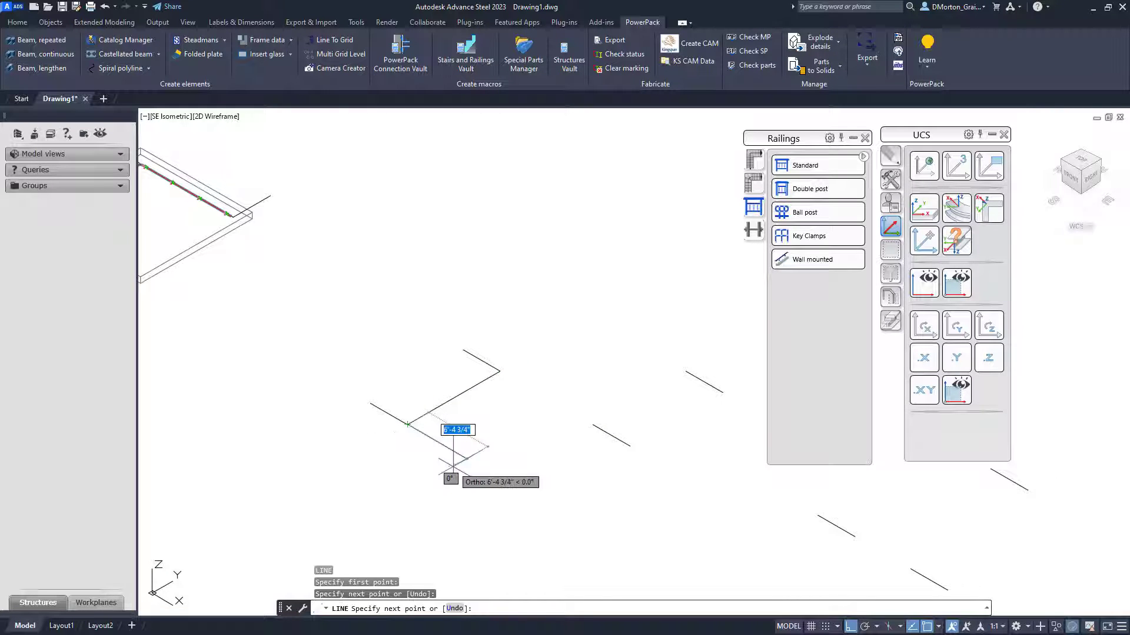
{"action": "right_click", "coordinate": [444, 450]}
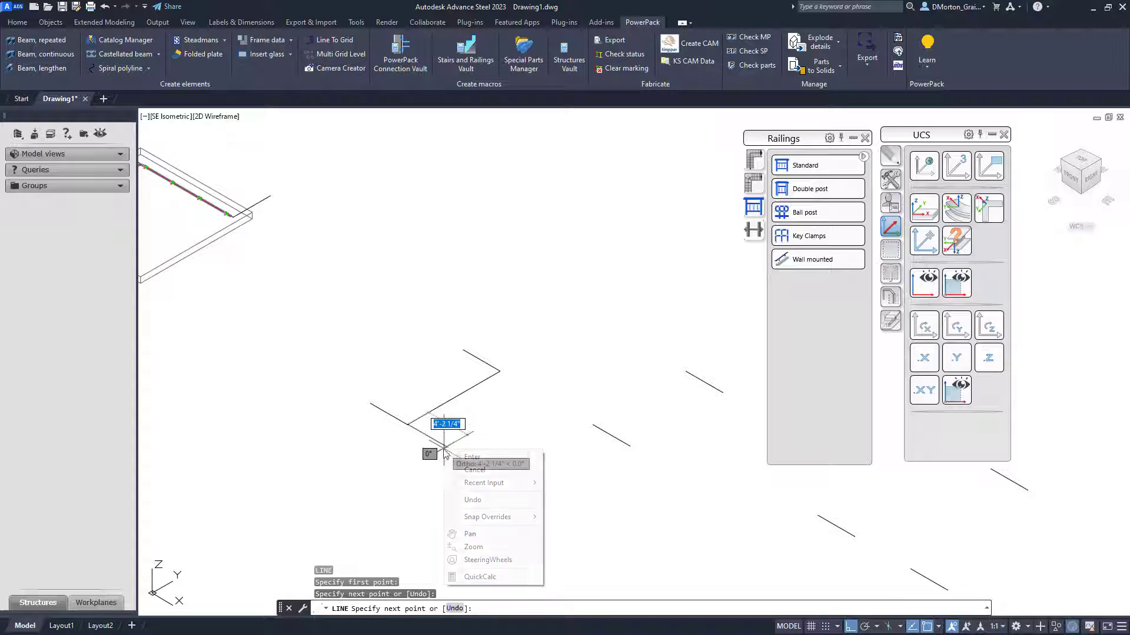
{"action": "left_click", "coordinate": [470, 458]}
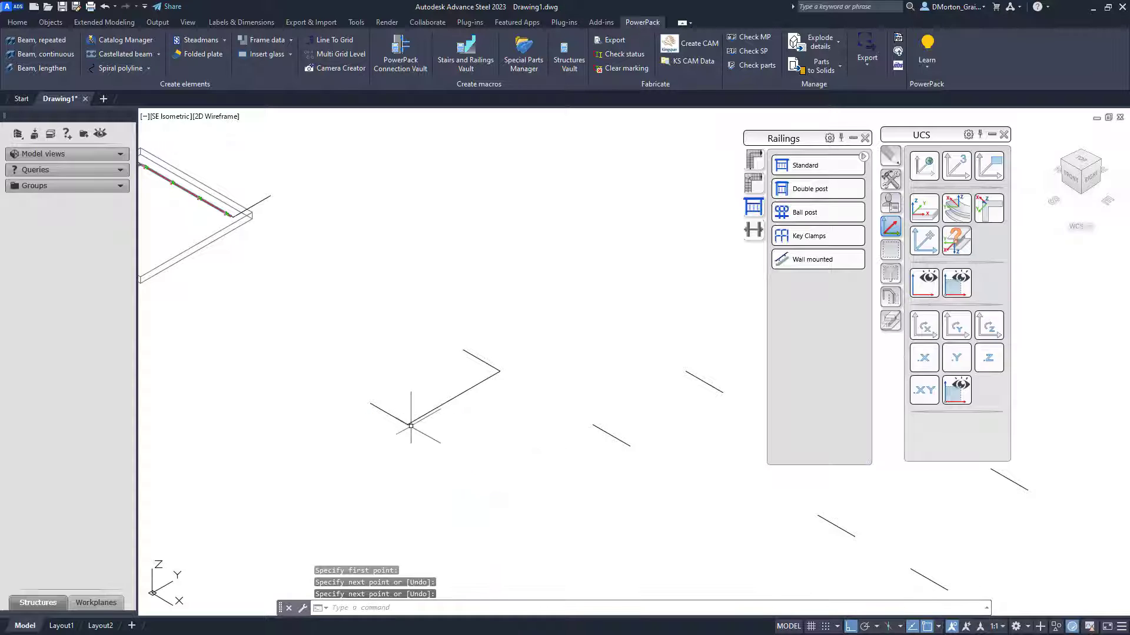
- Draw a line joining the open endpoints of the following pair of lines to form another corner
{"action": "scroll", "coordinate": [370, 462], "scroll_direction": "down", "scroll_amount": 1}
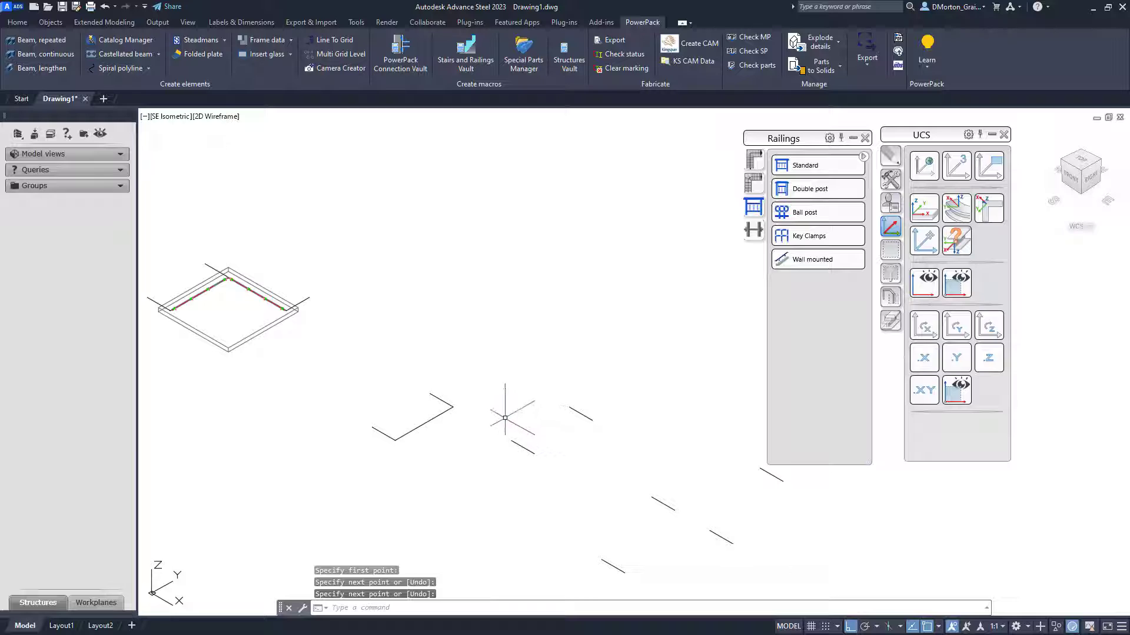
{"action": "type", "text": "l"}
{"action": "key", "text": "Return"}
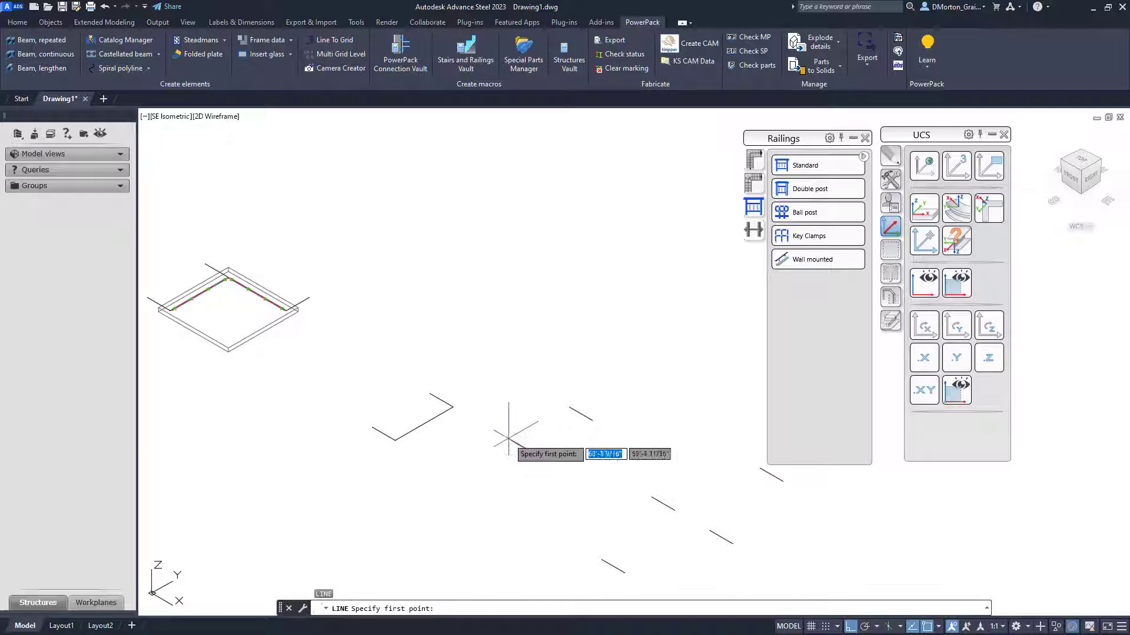
{"action": "left_click", "coordinate": [511, 440]}
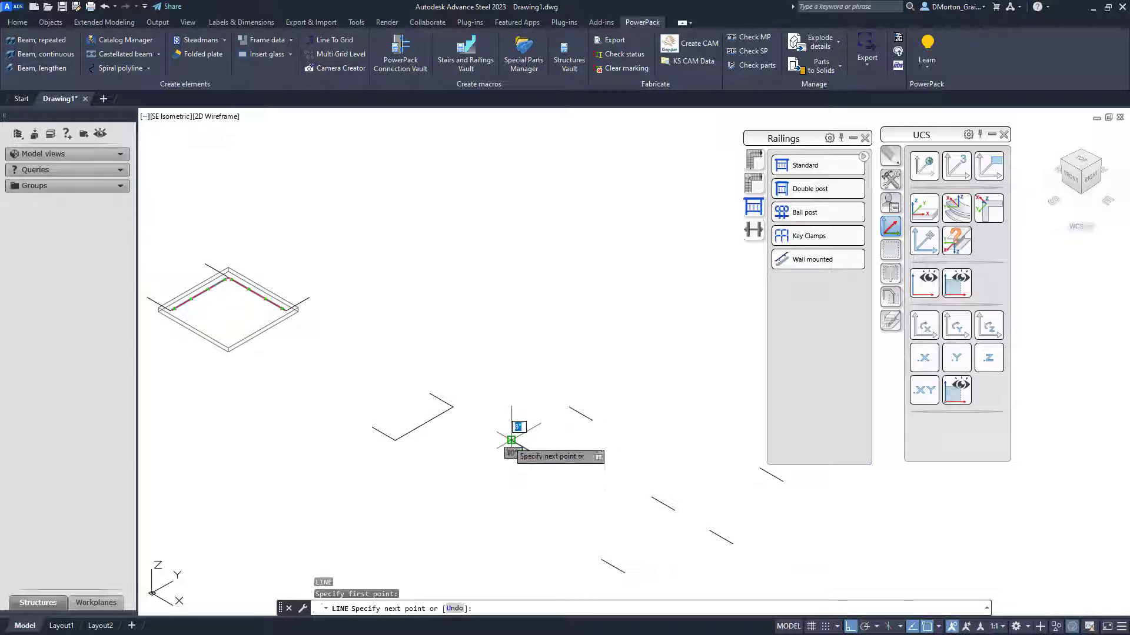
{"action": "left_click", "coordinate": [570, 406]}
{"action": "right_click", "coordinate": [570, 406]}
{"action": "left_click", "coordinate": [594, 412]}
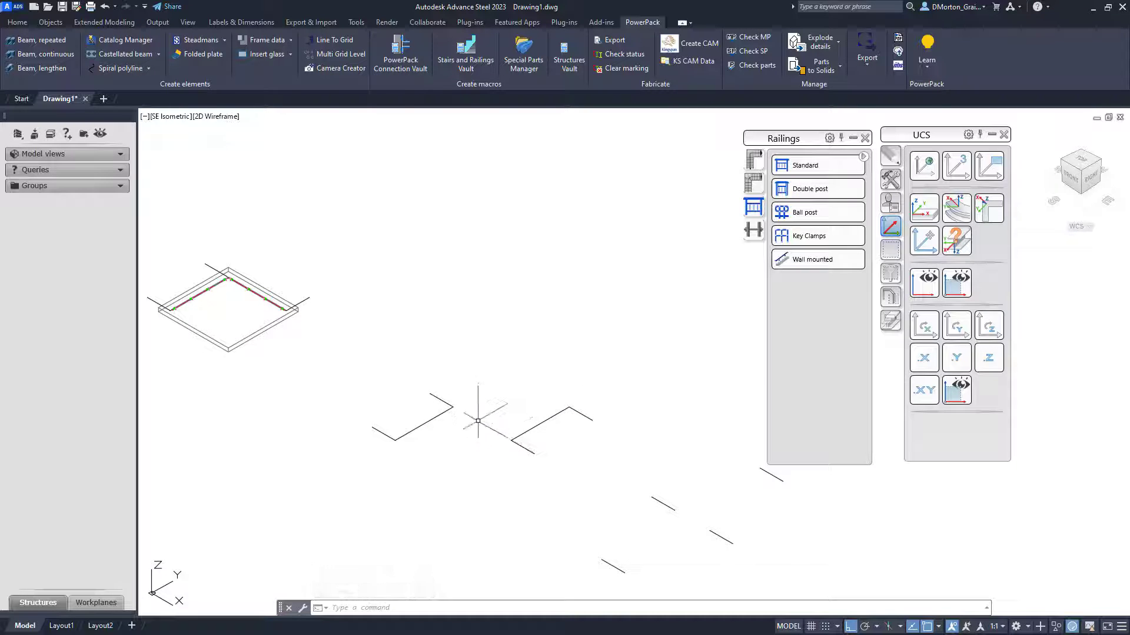
- Create Wall mounted railings using Lines input along both newly formed line corners
{"action": "left_click", "coordinate": [811, 261]}
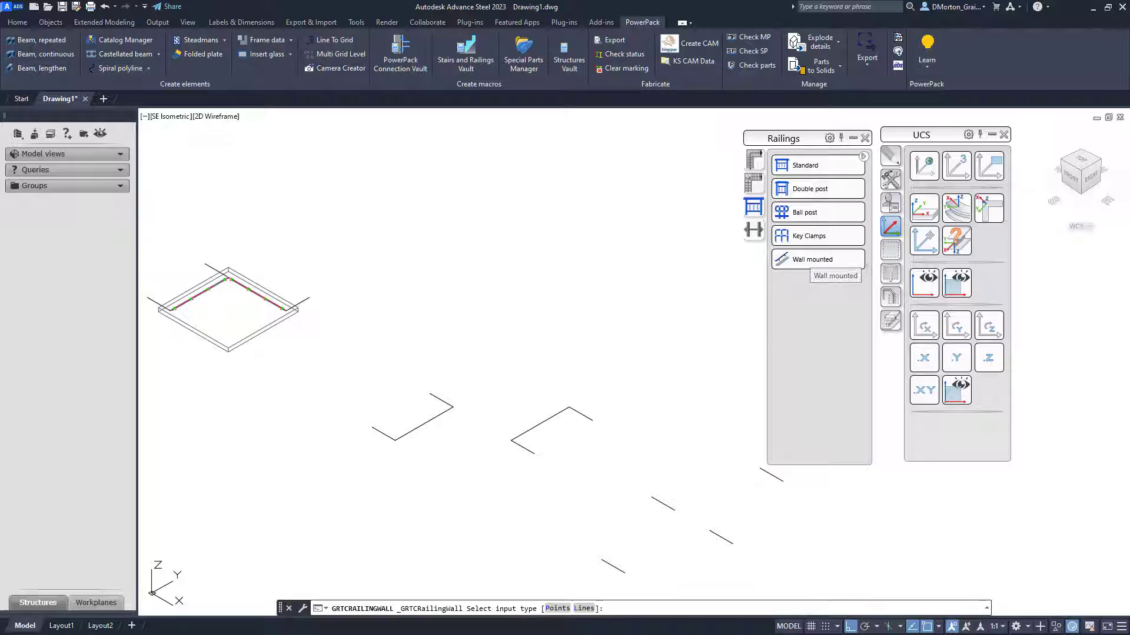
{"action": "left_click", "coordinate": [766, 341]}
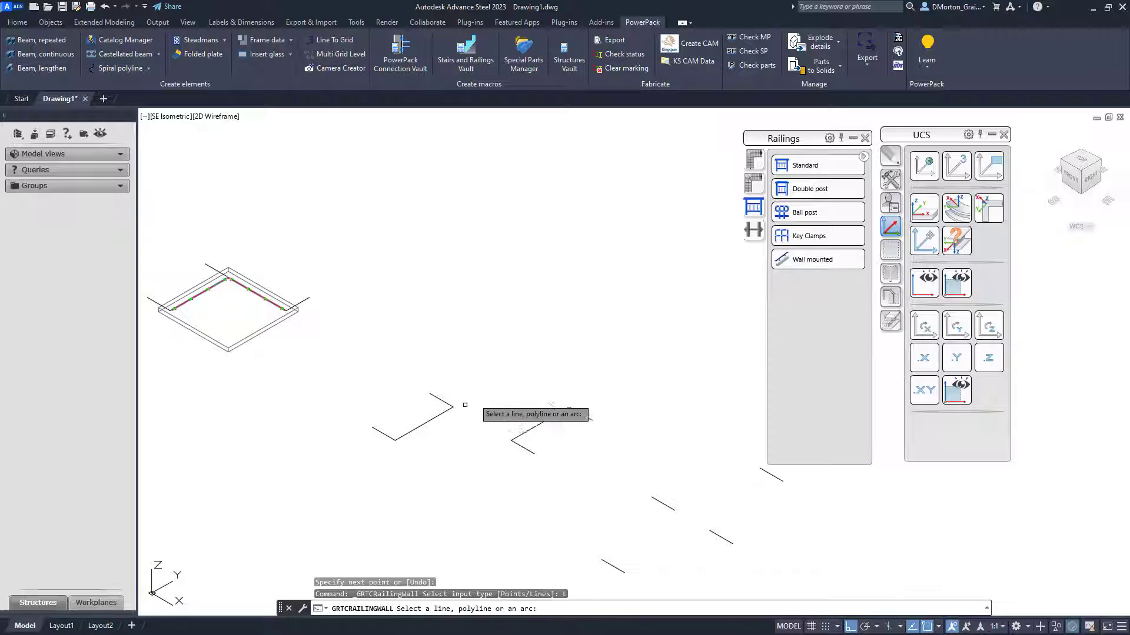
{"action": "left_click", "coordinate": [435, 431]}
{"action": "left_click", "coordinate": [421, 406]}
{"action": "left_click", "coordinate": [552, 436]}
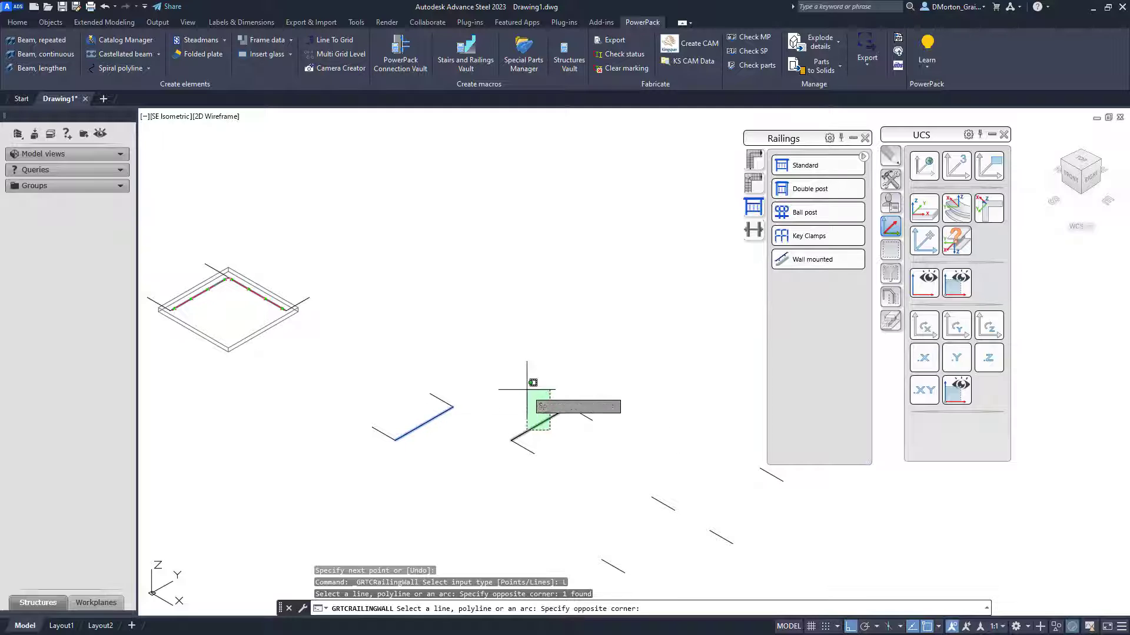
{"action": "left_click", "coordinate": [492, 329]}
{"action": "key", "text": "Return"}
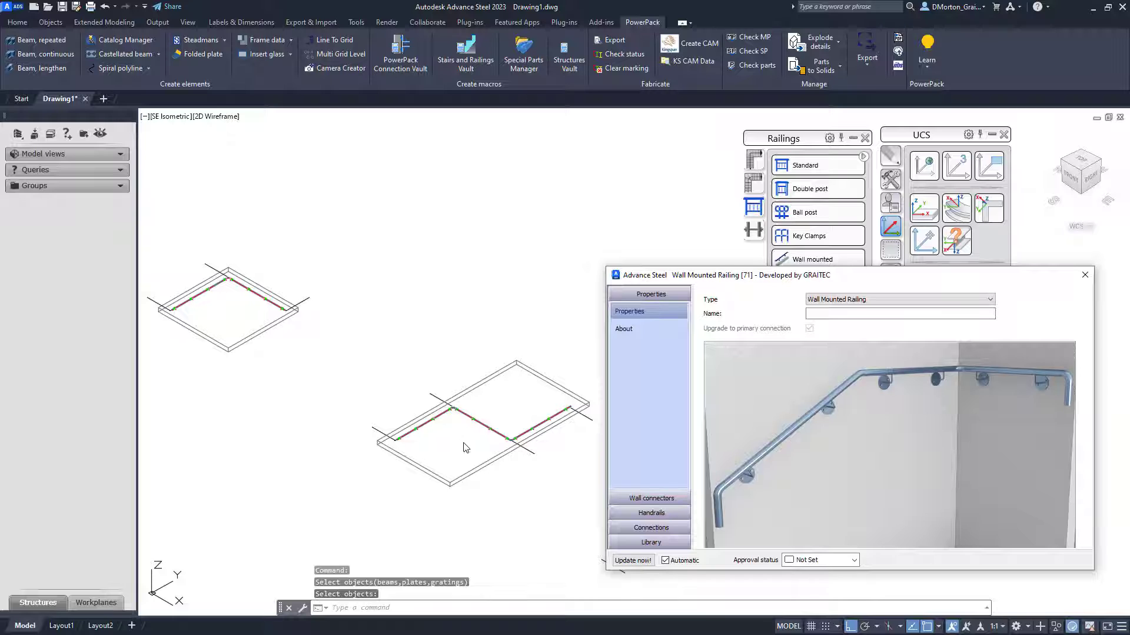
{"action": "scroll", "coordinate": [446, 415], "scroll_direction": "up", "scroll_amount": 5}
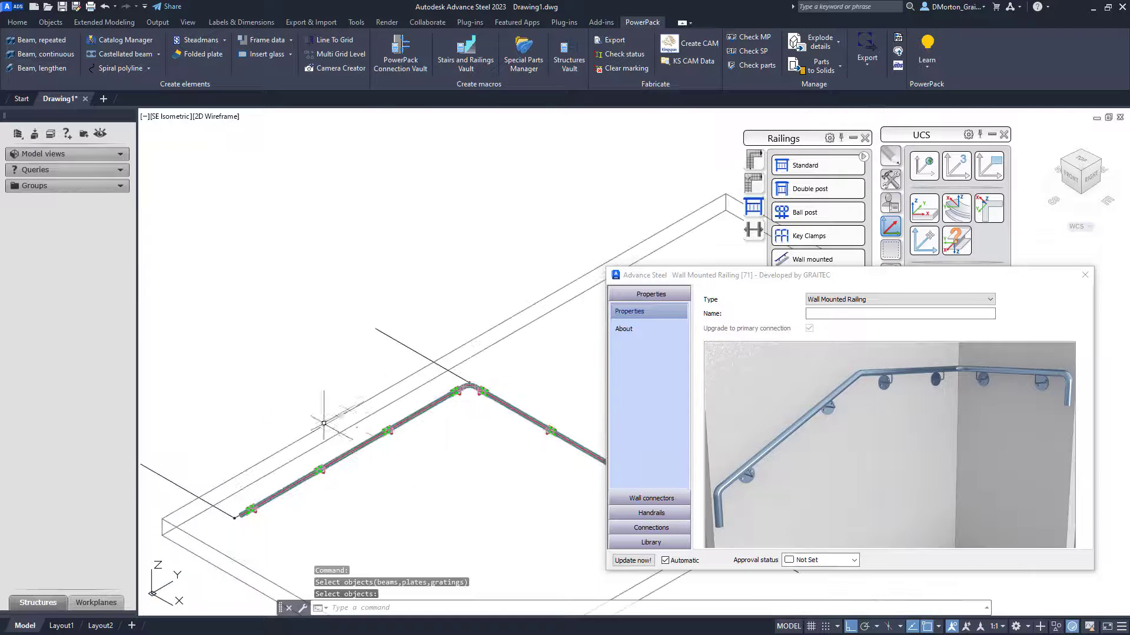
- Inspect the newly created wall-mounted railings up close and close the railing dialog
{"action": "scroll", "coordinate": [469, 395], "scroll_direction": "up", "scroll_amount": 8}
{"action": "scroll", "coordinate": [338, 346], "scroll_direction": "down", "scroll_amount": 10}
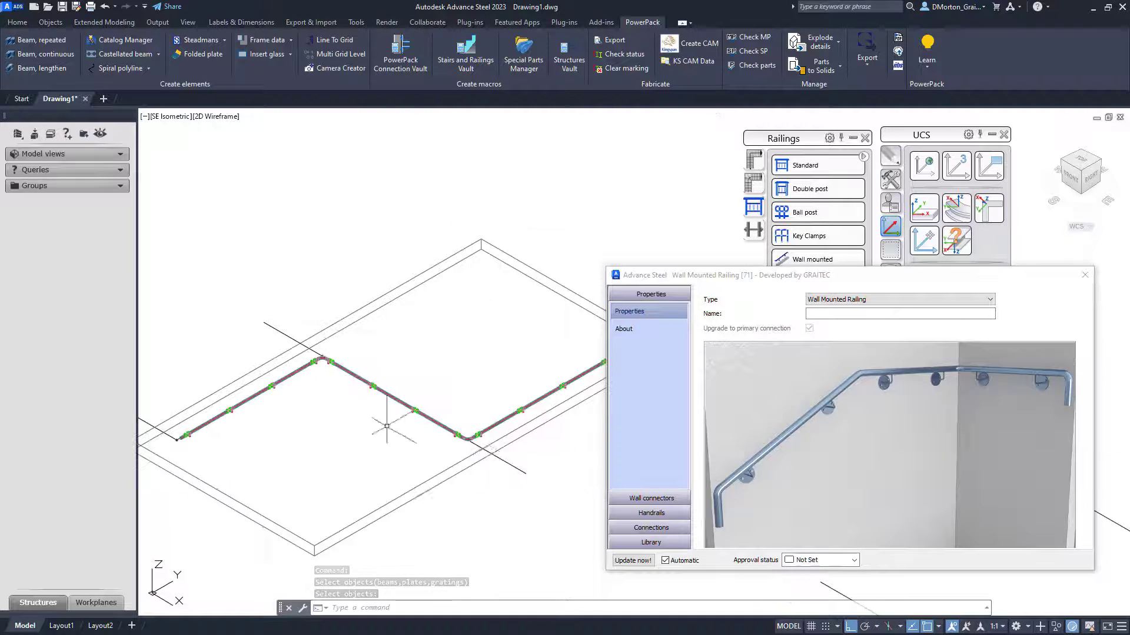
{"action": "scroll", "coordinate": [468, 440], "scroll_direction": "up", "scroll_amount": 6}
{"action": "scroll", "coordinate": [377, 465], "scroll_direction": "down", "scroll_amount": 6}
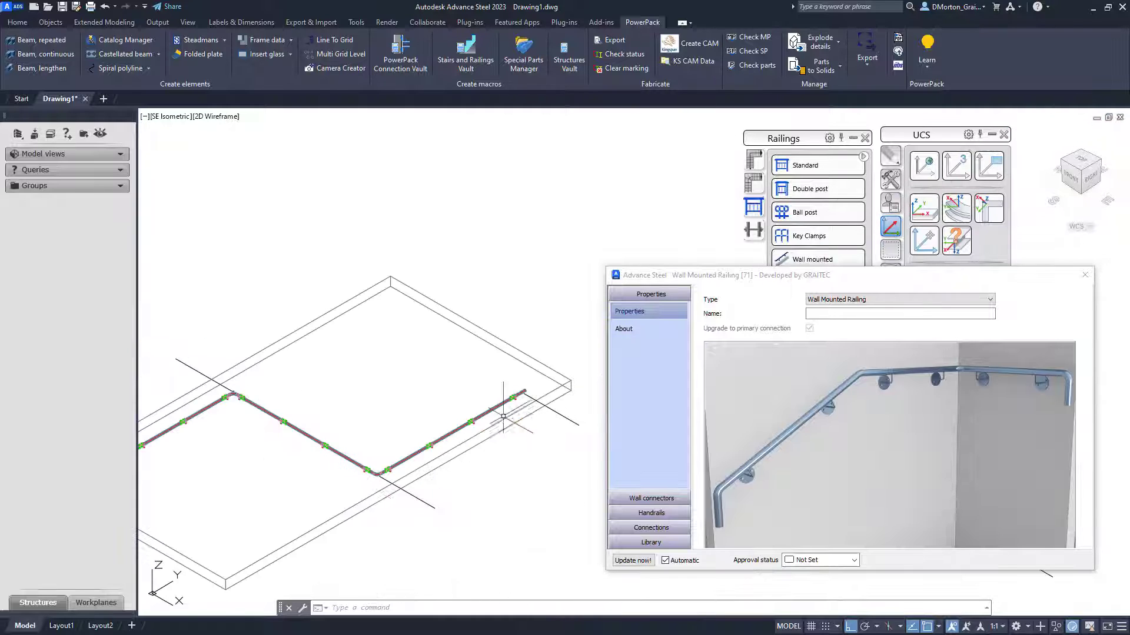
{"action": "left_click", "coordinate": [1086, 276]}
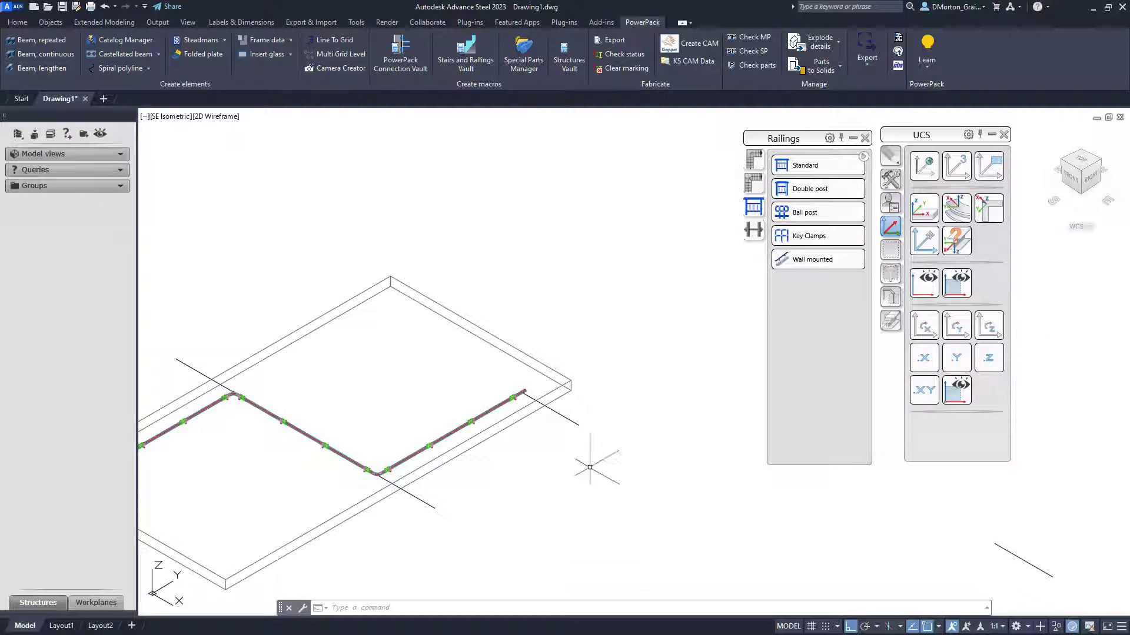
- Draw a line joining the open endpoints of the left pair of lines to form a corner
{"action": "scroll", "coordinate": [530, 436], "scroll_direction": "down", "scroll_amount": 4}
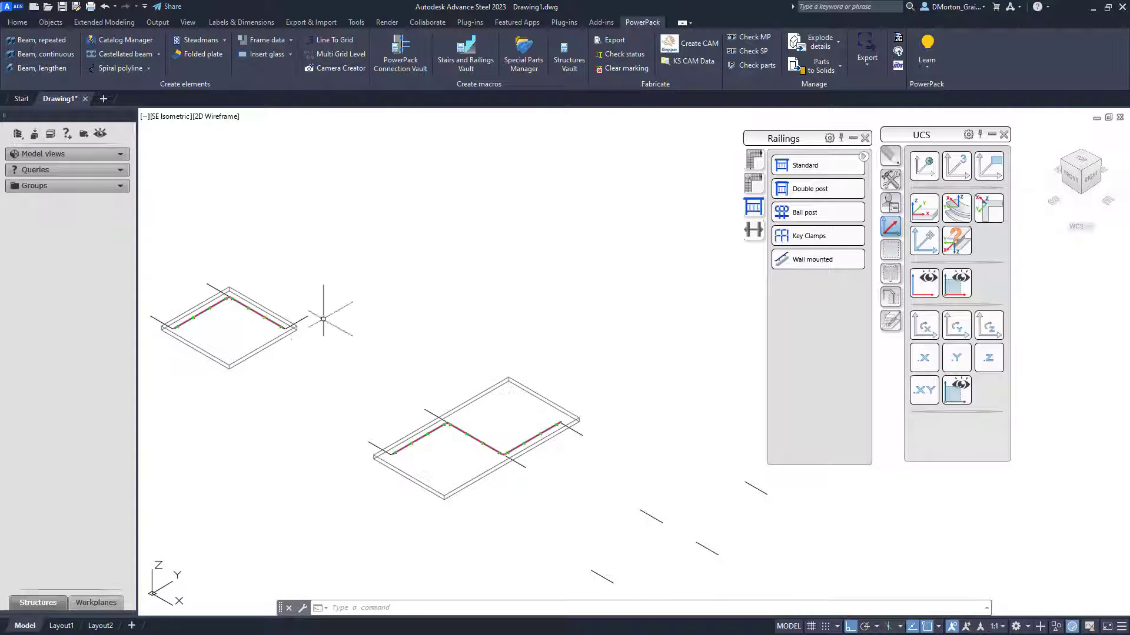
{"action": "scroll", "coordinate": [329, 341], "scroll_direction": "down", "scroll_amount": 3}
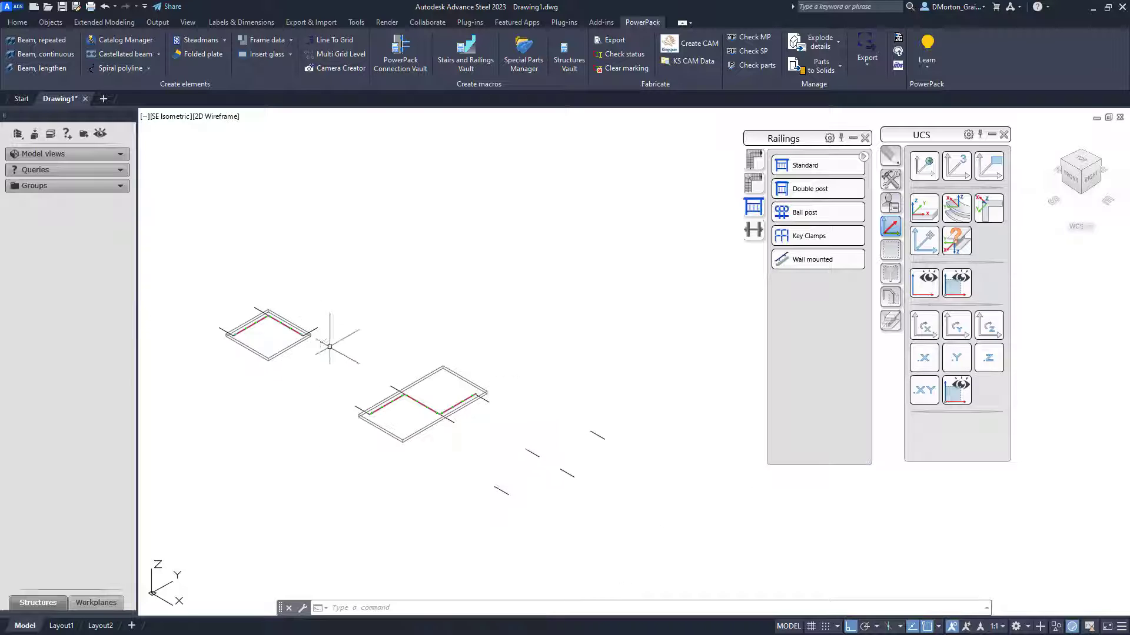
{"action": "scroll", "coordinate": [436, 415], "scroll_direction": "up", "scroll_amount": 3}
{"action": "scroll", "coordinate": [436, 415], "scroll_direction": "up", "scroll_amount": 3}
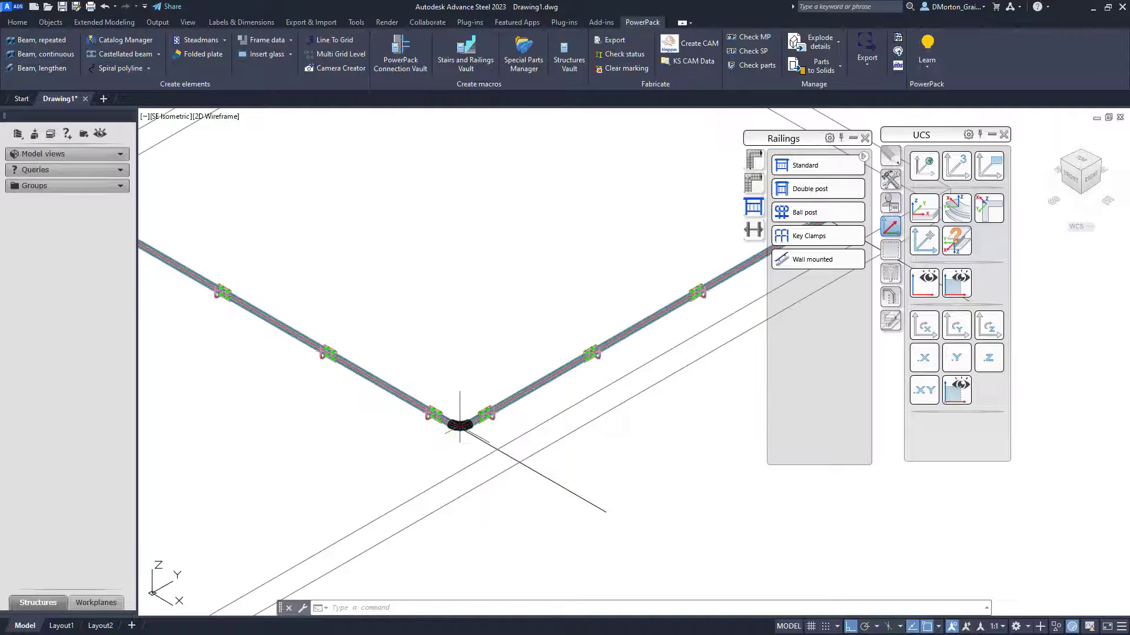
{"action": "scroll", "coordinate": [447, 416], "scroll_direction": "down", "scroll_amount": 3}
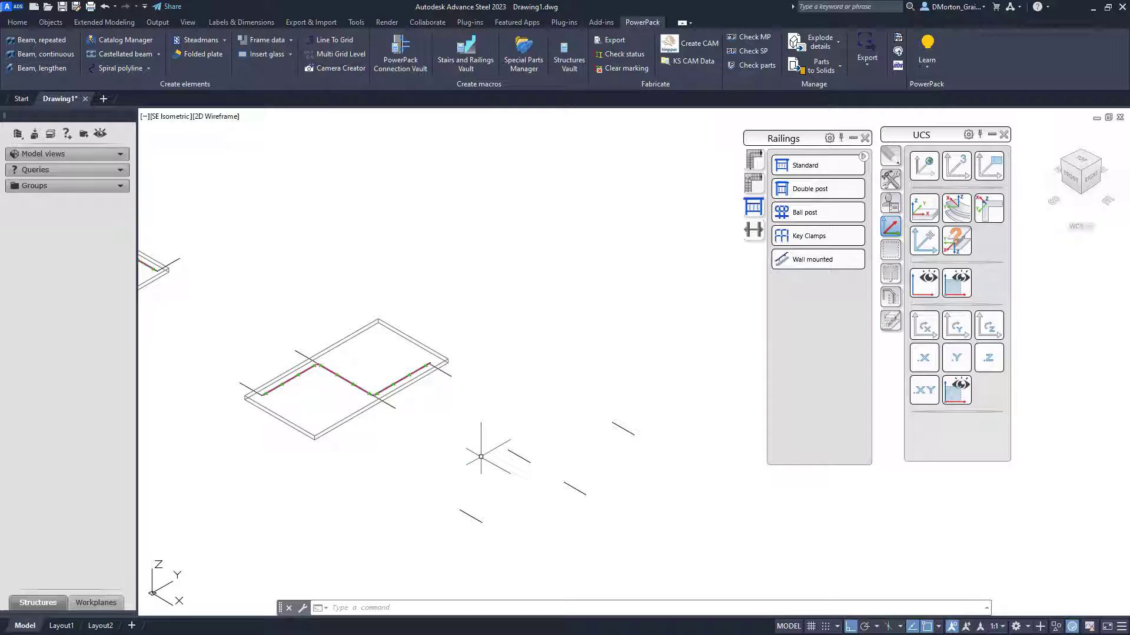
{"action": "key", "text": "Return"}
{"action": "left_click", "coordinate": [509, 450]}
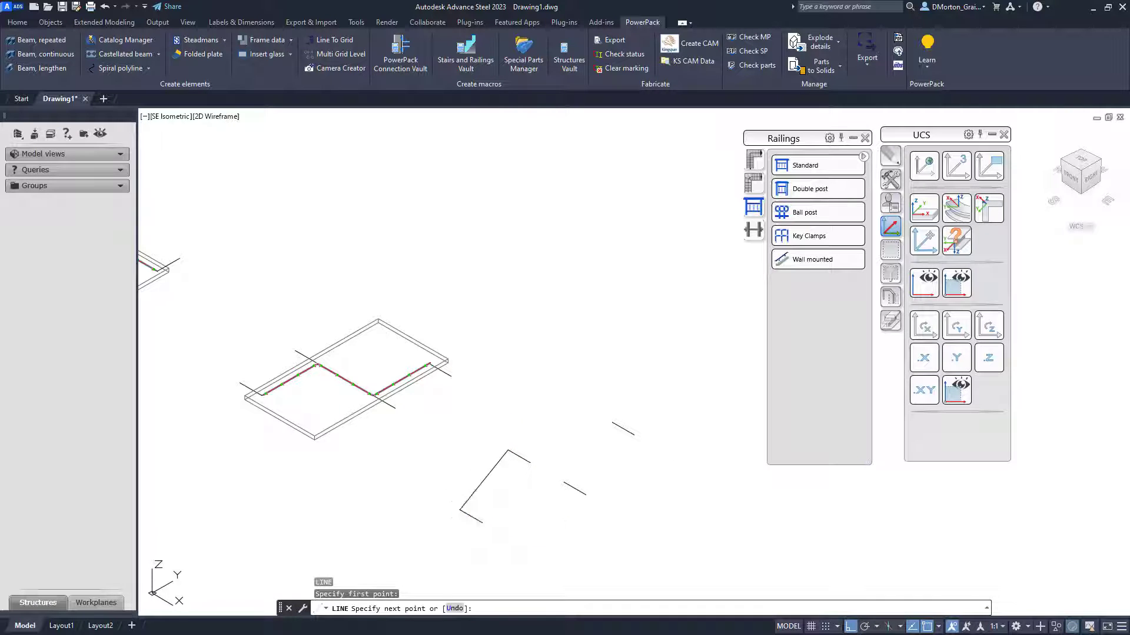
{"action": "left_click", "coordinate": [462, 510]}
{"action": "key", "text": "Return"}
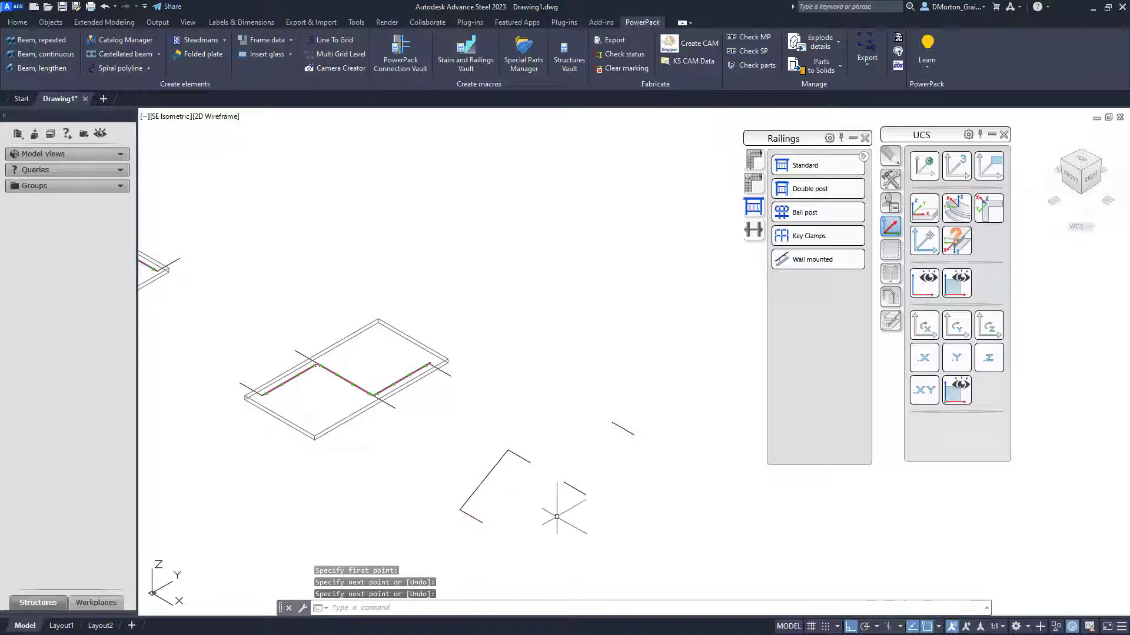
- Draw a line joining the open endpoints of the right pair of lines to form a corner
{"action": "key", "text": "Return"}
{"action": "left_click", "coordinate": [564, 483]}
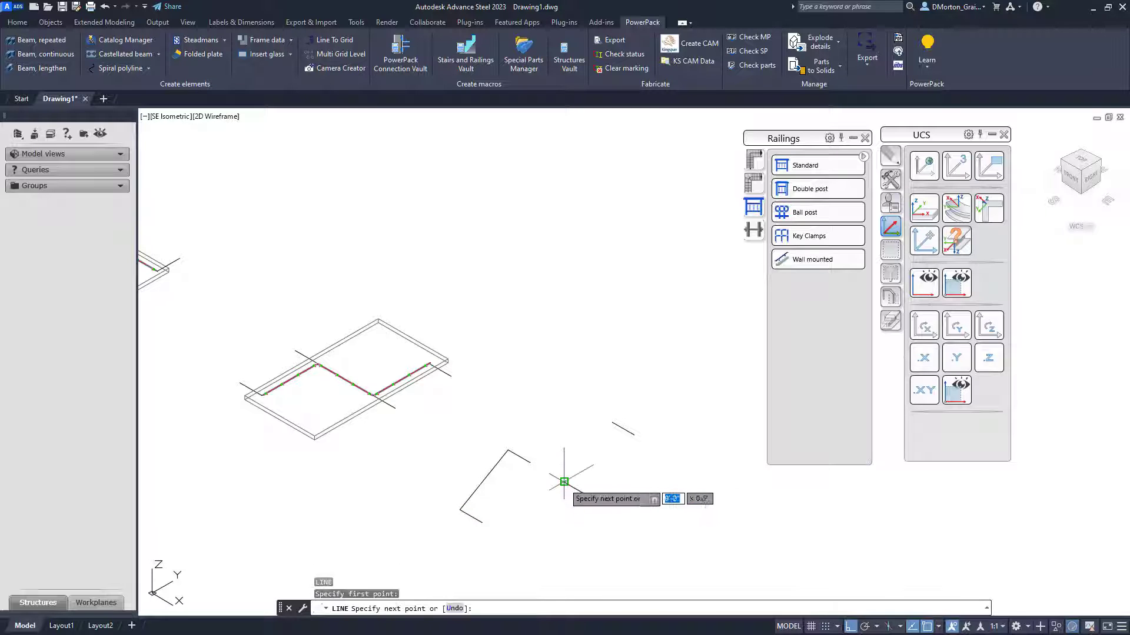
{"action": "left_click", "coordinate": [612, 422]}
{"action": "key", "text": "Return"}
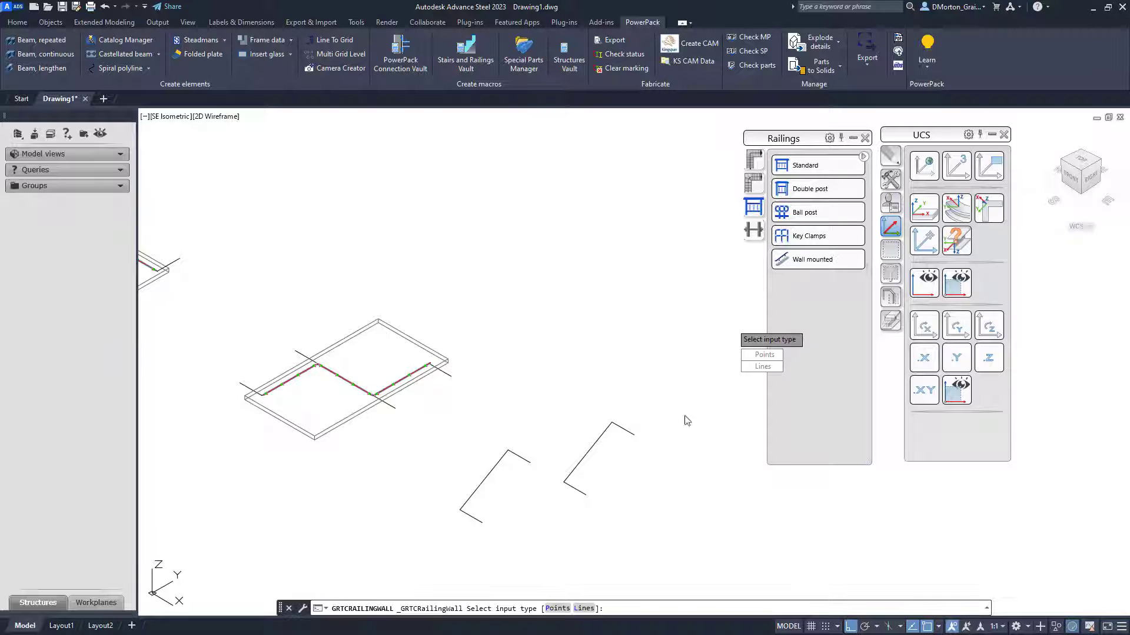
- Create Wall mounted railings with Lines input along both new corners and close the railing dialog
{"action": "left_click", "coordinate": [767, 372]}
{"action": "left_click", "coordinate": [486, 493]}
{"action": "left_click", "coordinate": [463, 469]}
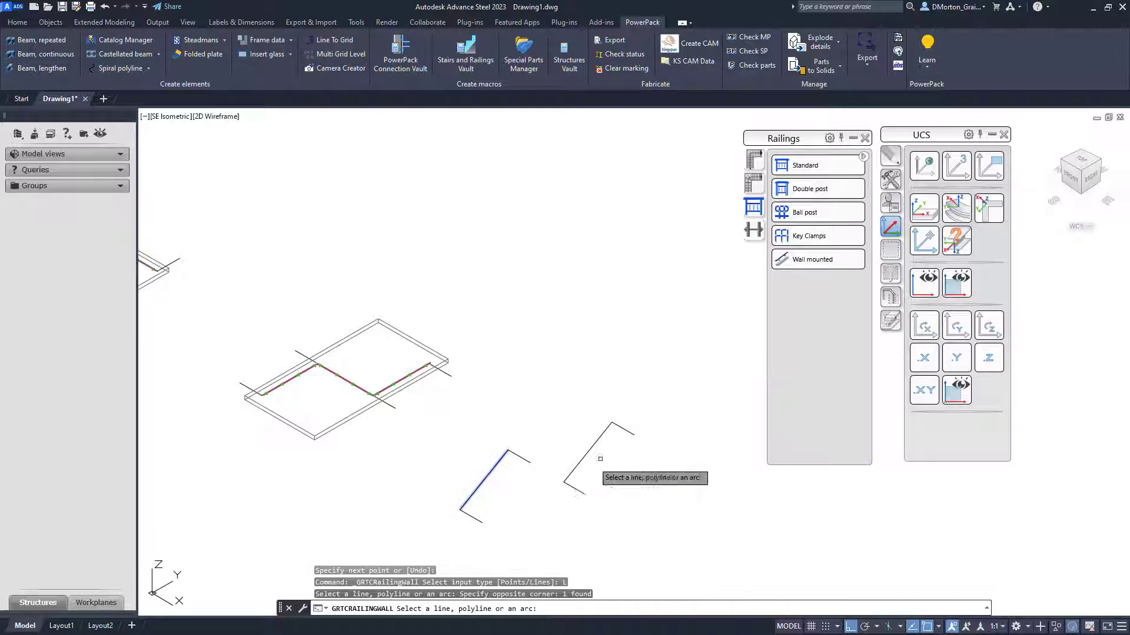
{"action": "left_click", "coordinate": [600, 453]}
{"action": "left_click", "coordinate": [581, 433]}
{"action": "key", "text": "Return"}
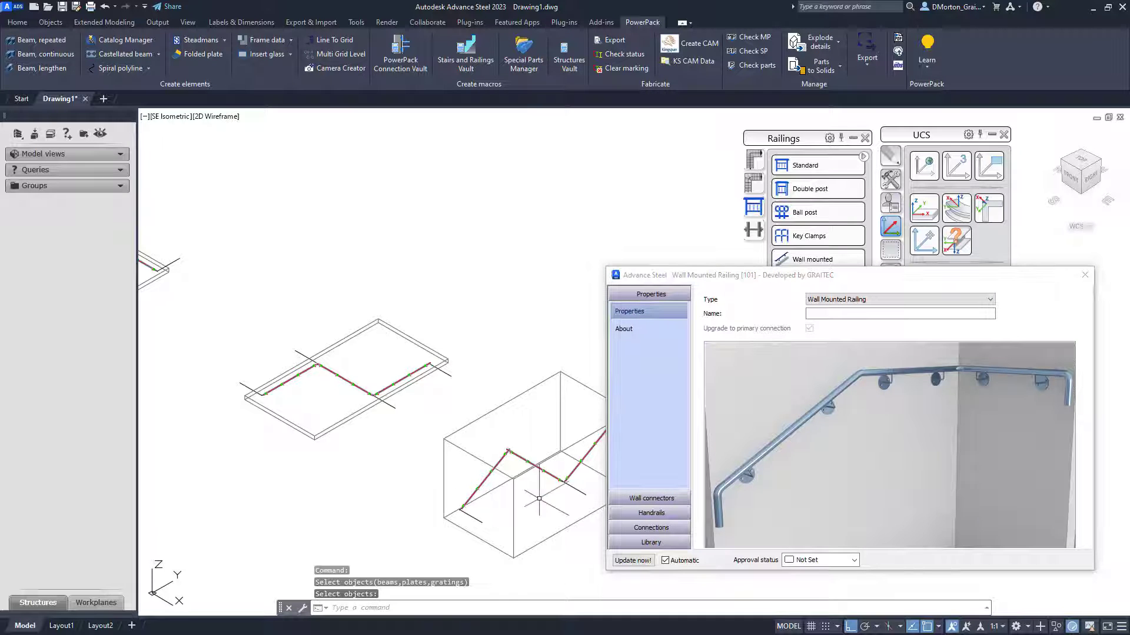
{"action": "scroll", "coordinate": [458, 486], "scroll_direction": "up", "scroll_amount": 5}
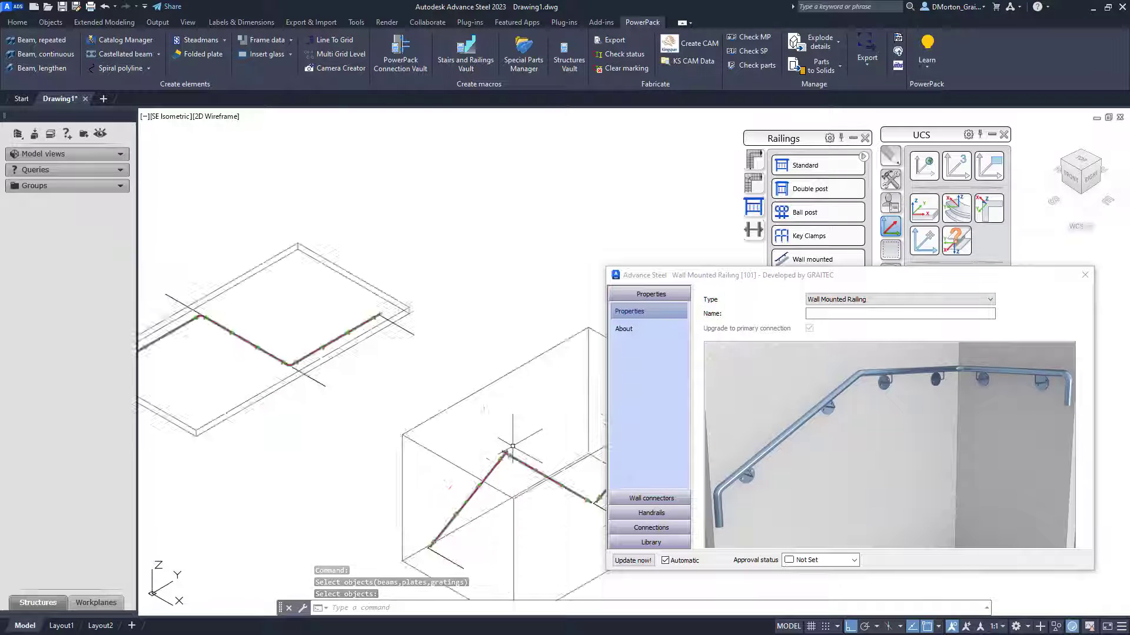
{"action": "scroll", "coordinate": [456, 480], "scroll_direction": "down", "scroll_amount": 5}
{"action": "scroll", "coordinate": [461, 487], "scroll_direction": "up", "scroll_amount": 7}
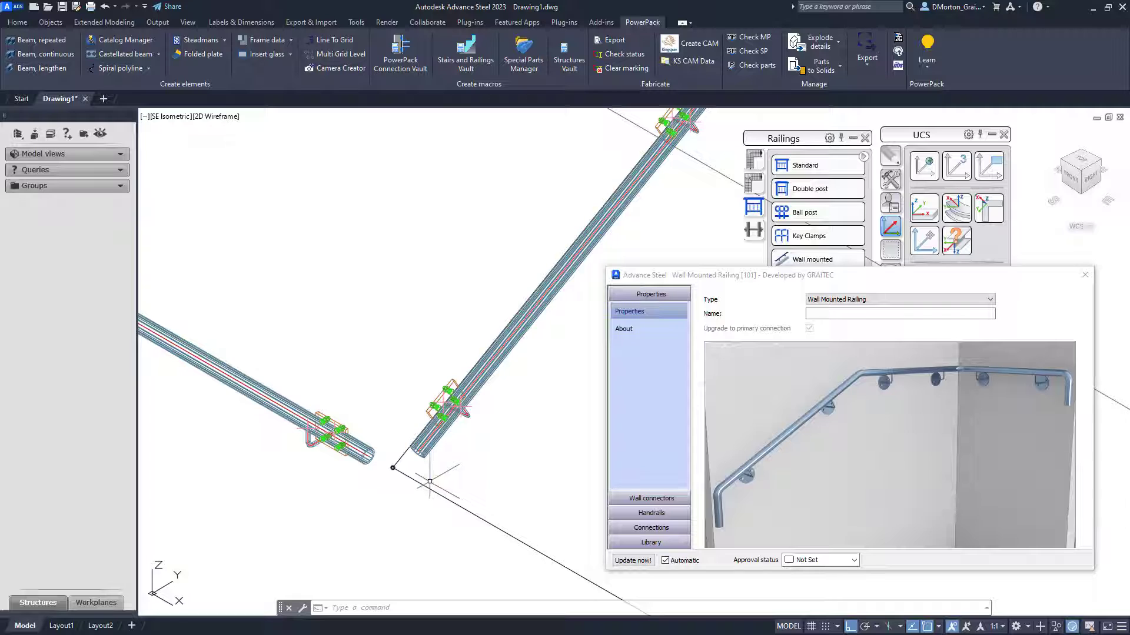
{"action": "scroll", "coordinate": [430, 481], "scroll_direction": "down", "scroll_amount": 6}
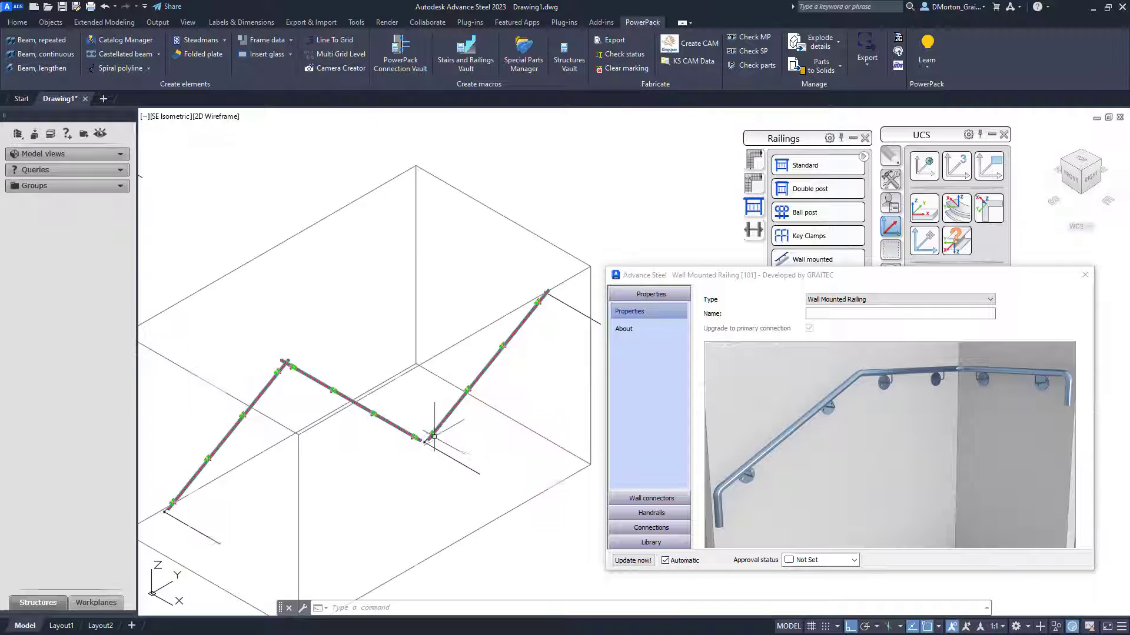
{"action": "left_click", "coordinate": [1084, 279]}
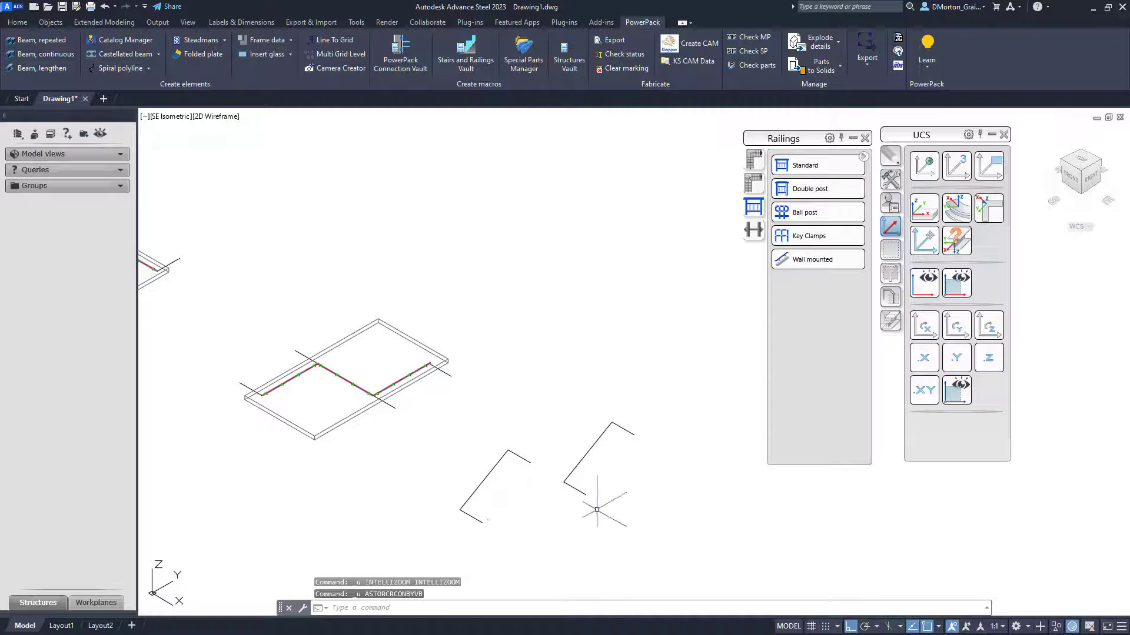
{"action": "left_click", "coordinate": [813, 263]}
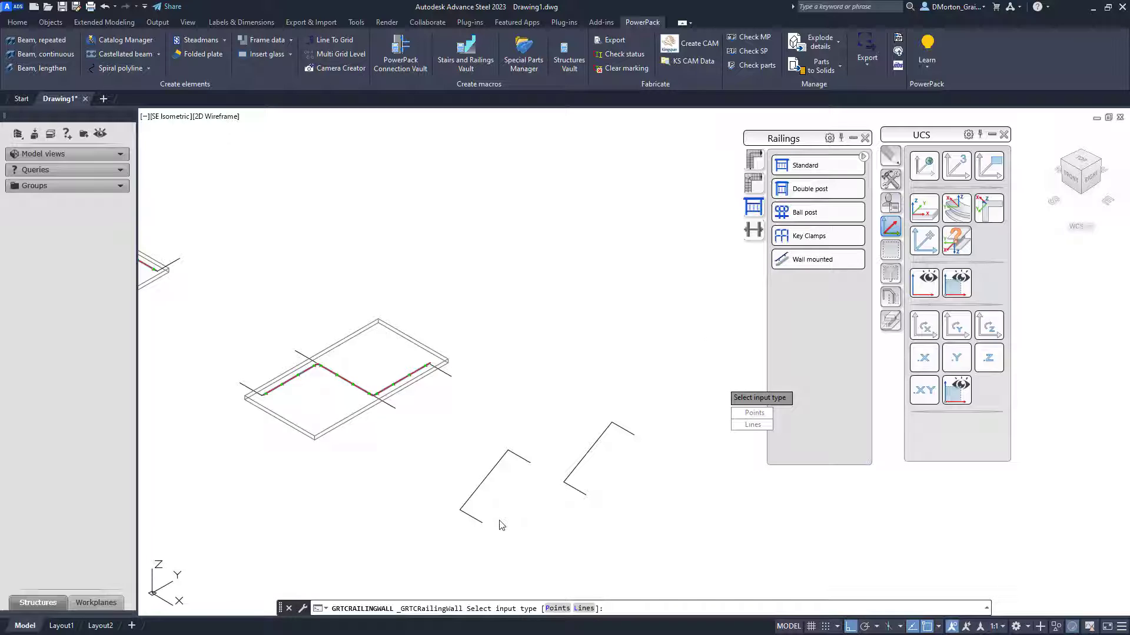
{"action": "left_click", "coordinate": [742, 429]}
{"action": "key", "text": "Escape"}
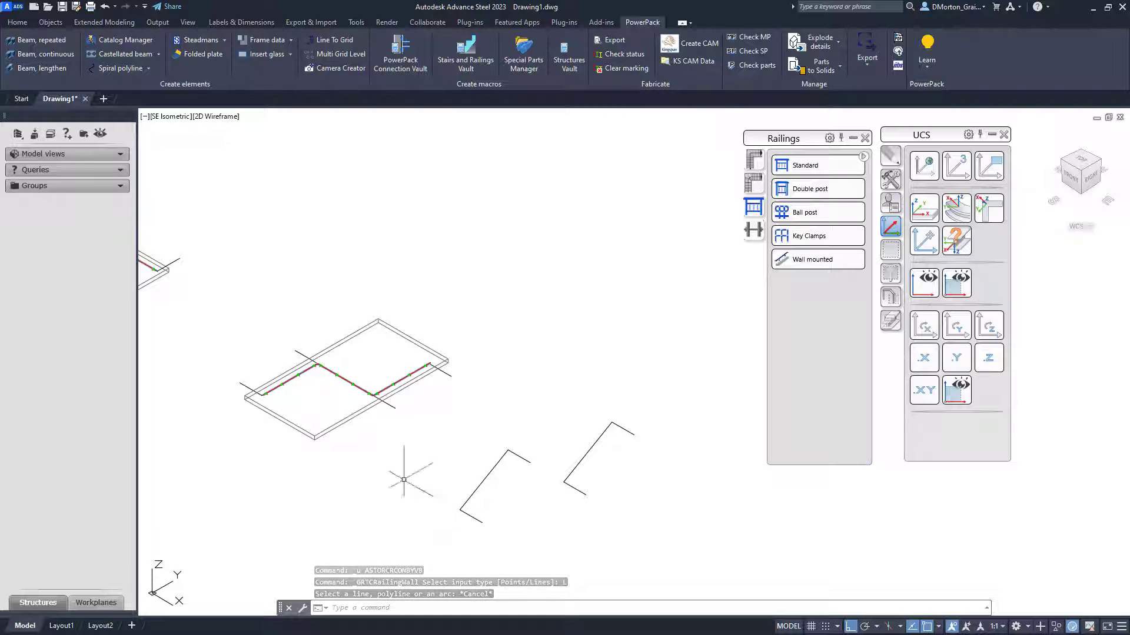
- Erase the two connecting lines just drawn across both line pairs
{"action": "left_click", "coordinate": [481, 493]}
{"action": "left_click", "coordinate": [481, 494]}
{"action": "key", "text": "Escape"}
{"action": "left_click", "coordinate": [492, 489]}
{"action": "left_click", "coordinate": [477, 472]}
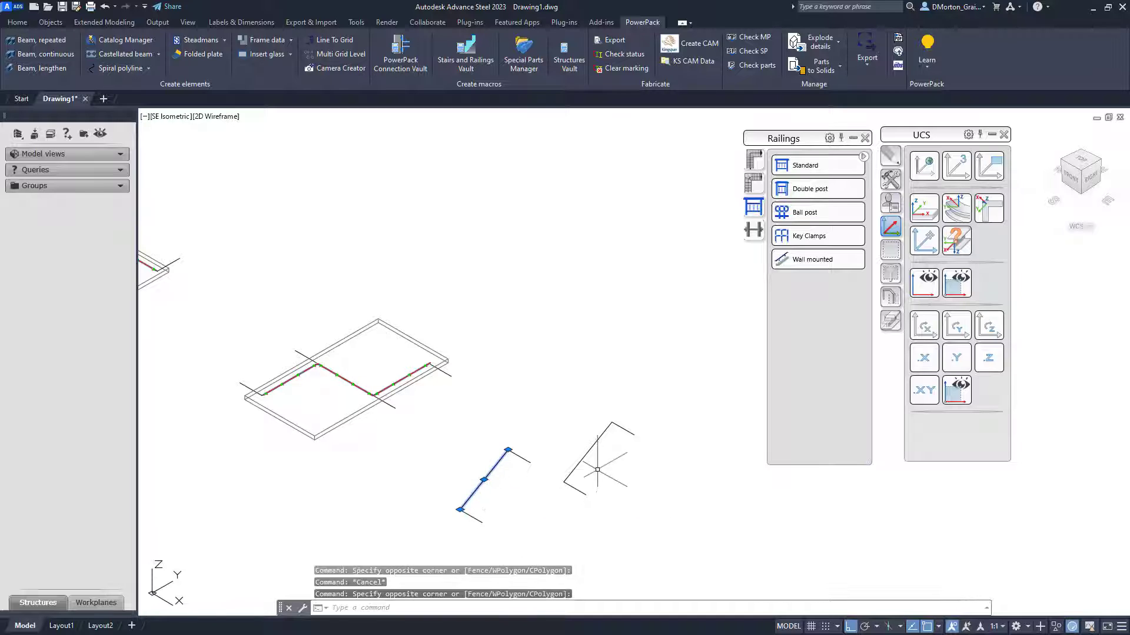
{"action": "left_click", "coordinate": [598, 469]}
{"action": "left_click", "coordinate": [565, 444]}
{"action": "key", "text": "Delete"}
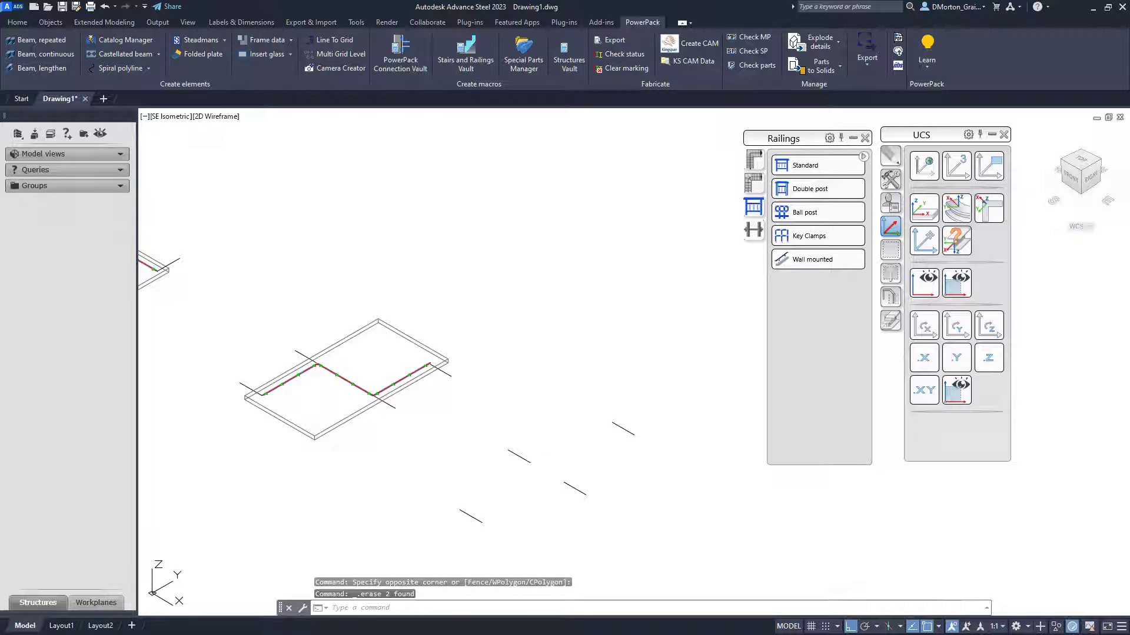
- Redraw the line joining the left pair's open endpoints to form a corner
{"action": "type", "text": "l"}
{"action": "key", "text": "Return"}
{"action": "left_click", "coordinate": [459, 509]}
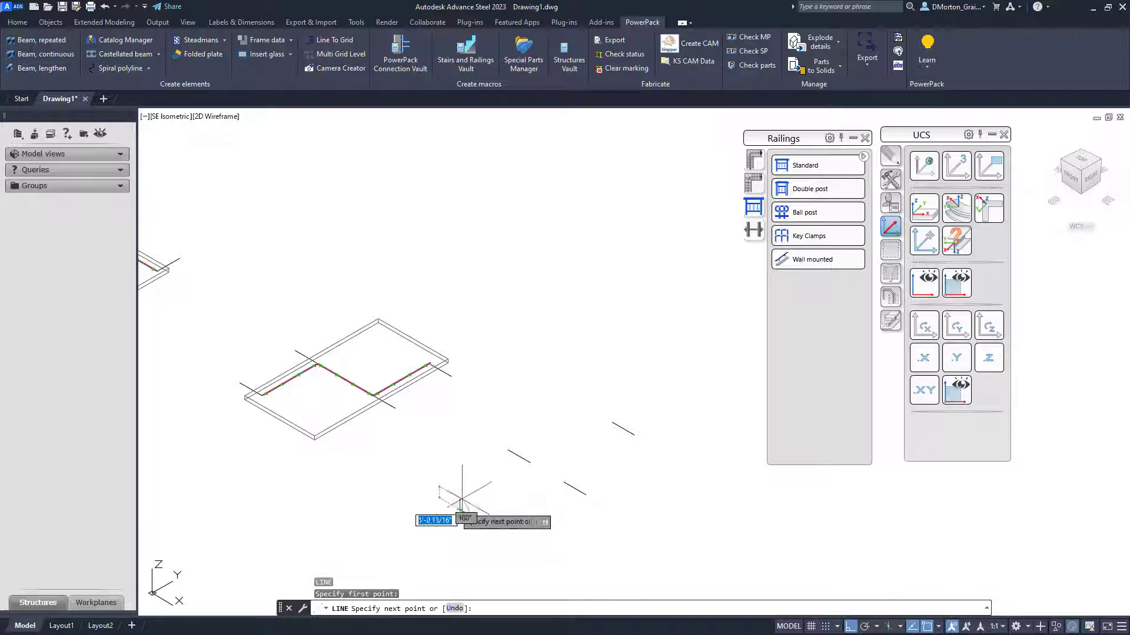
{"action": "left_click", "coordinate": [507, 450]}
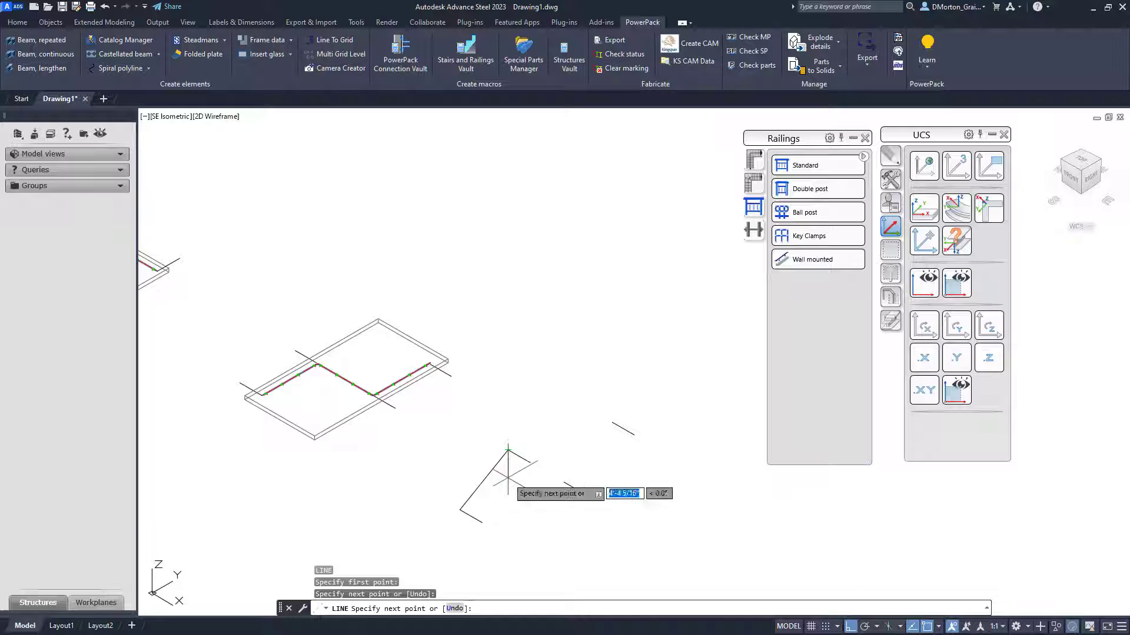
{"action": "key", "text": "Return"}
{"action": "key", "text": "Return"}
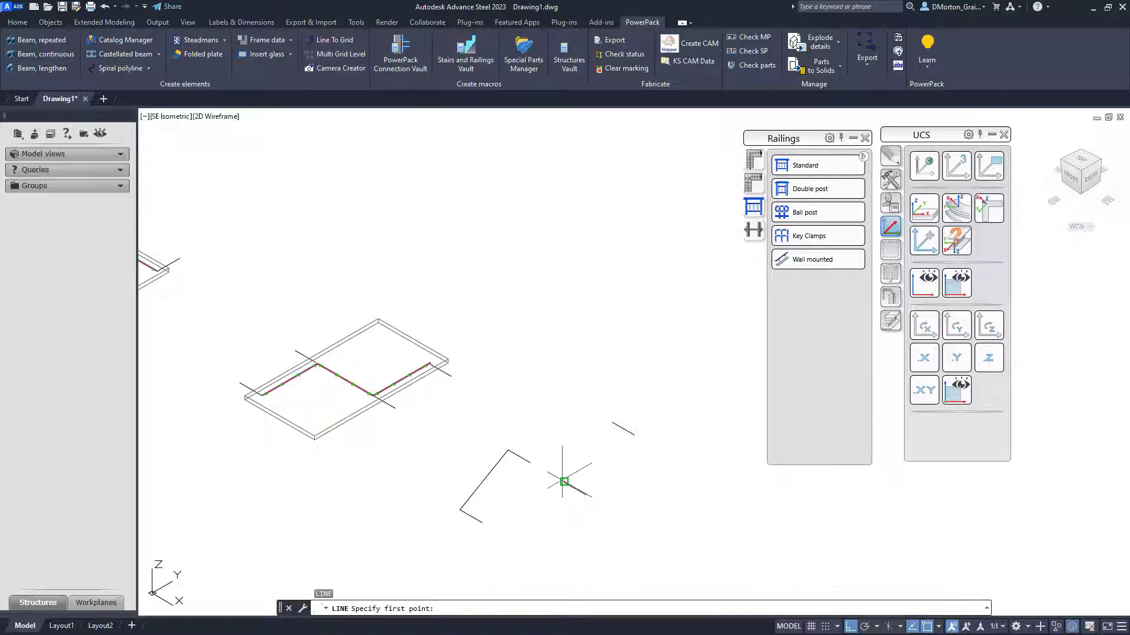
- Redraw the line joining the right pair's open endpoints to form a corner
{"action": "left_click", "coordinate": [565, 482]}
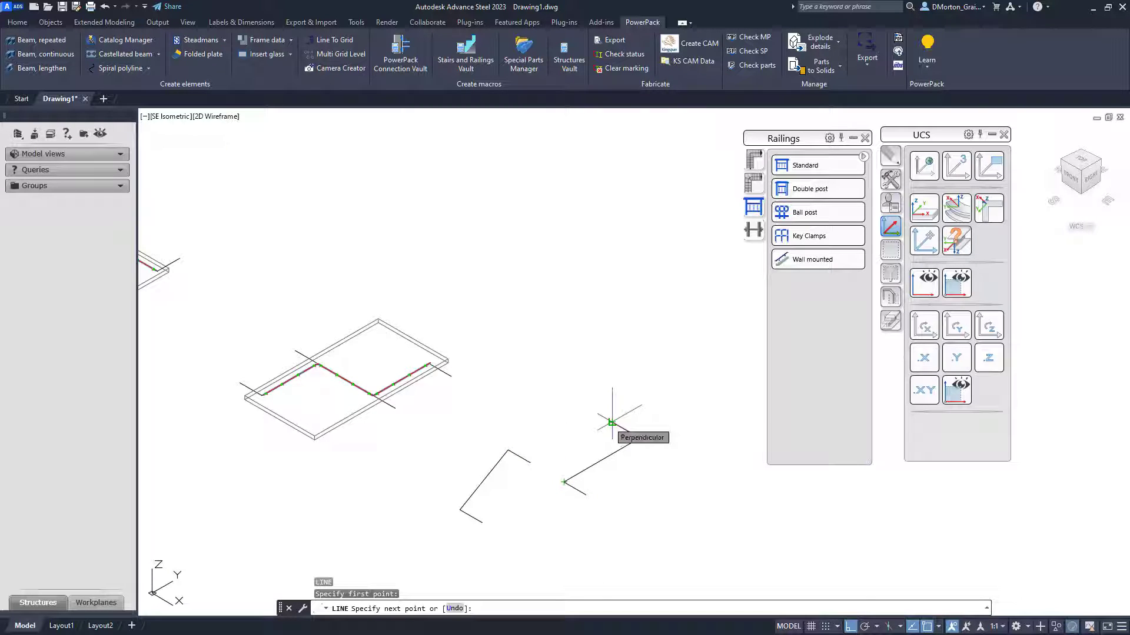
{"action": "left_click", "coordinate": [611, 422]}
{"action": "key", "text": "Return"}
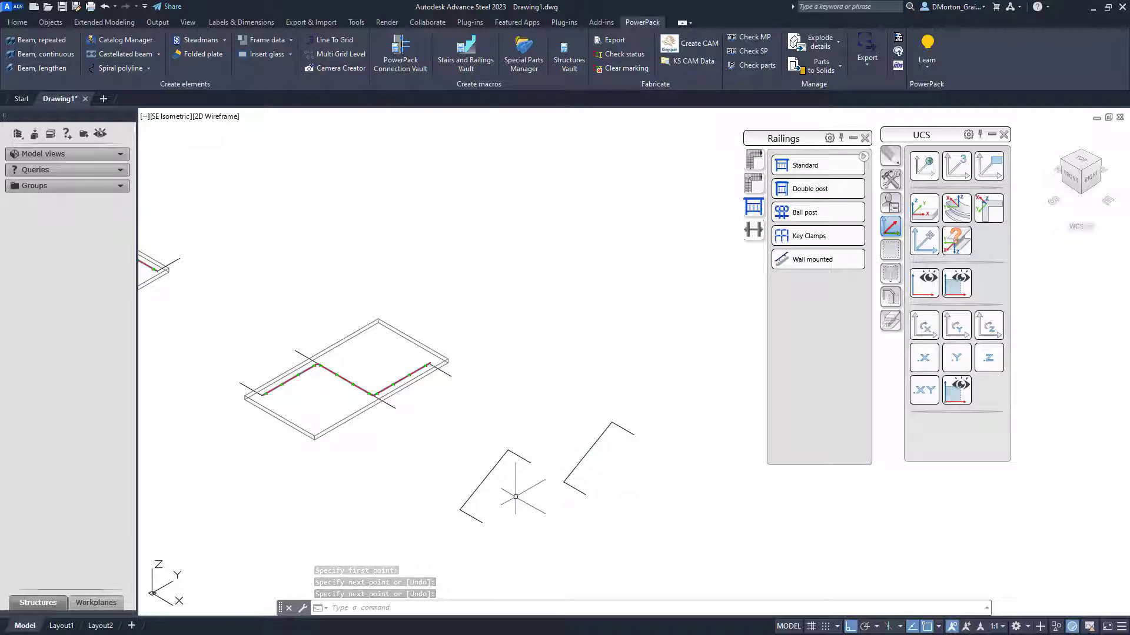
- Create a Wall mounted railing with Lines input along the left corner and close the railing dialog
{"action": "left_click", "coordinate": [798, 264]}
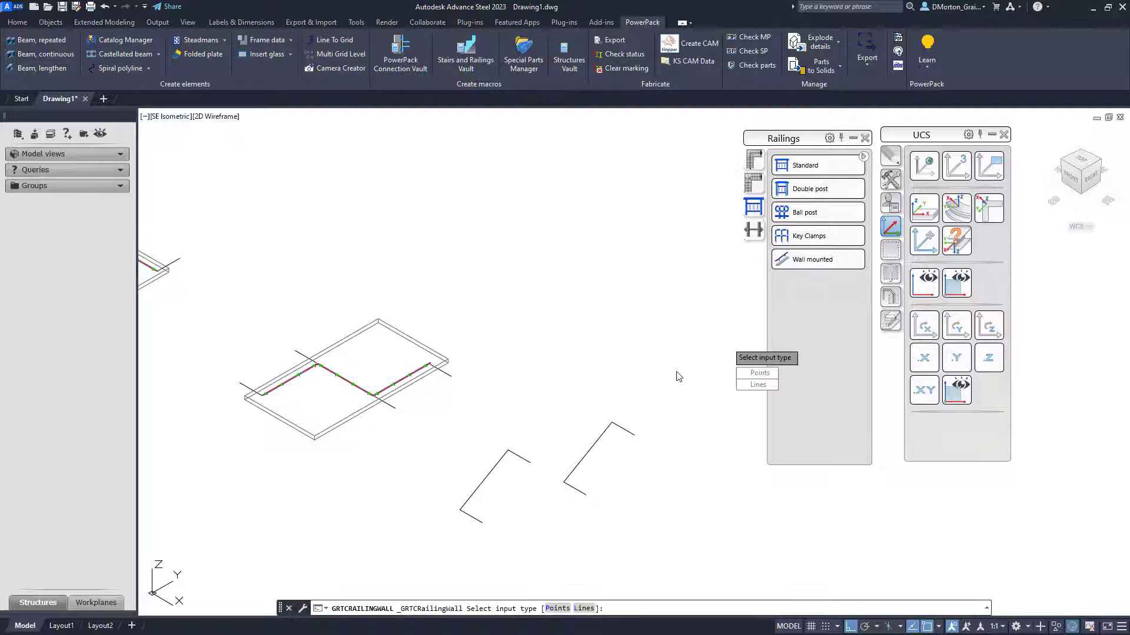
{"action": "left_click", "coordinate": [742, 385]}
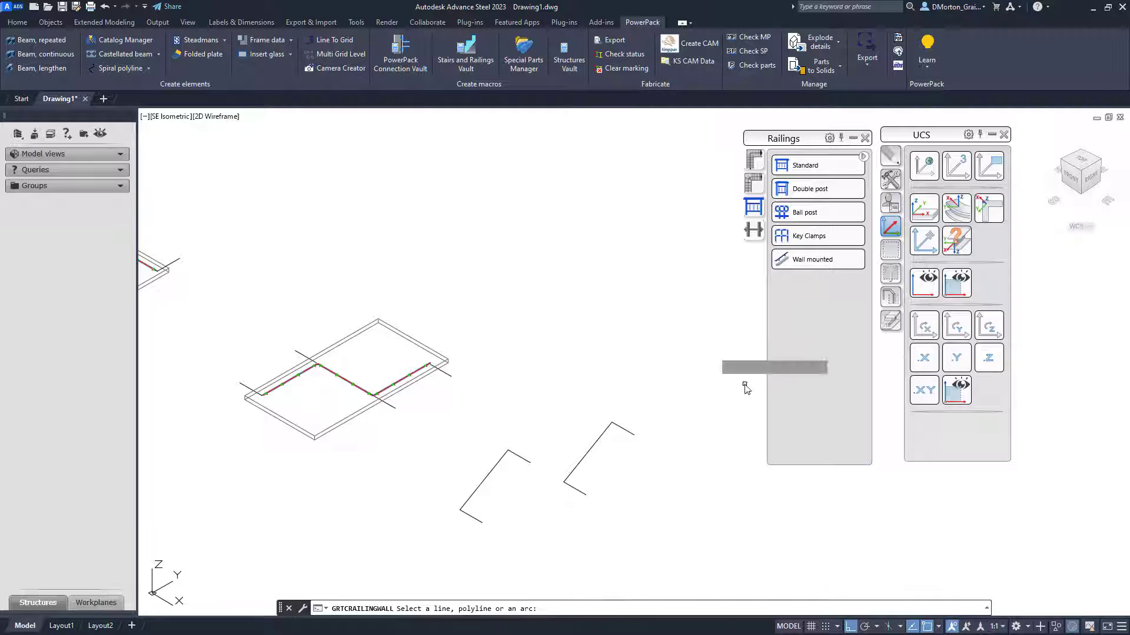
{"action": "left_click", "coordinate": [486, 479]}
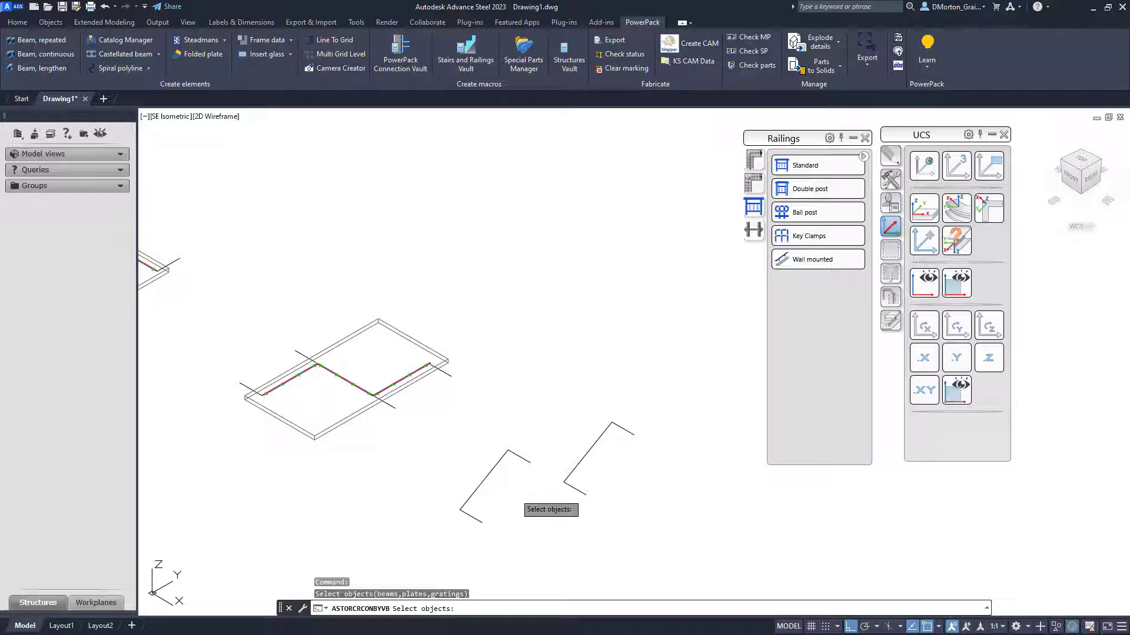
{"action": "key", "text": "Return"}
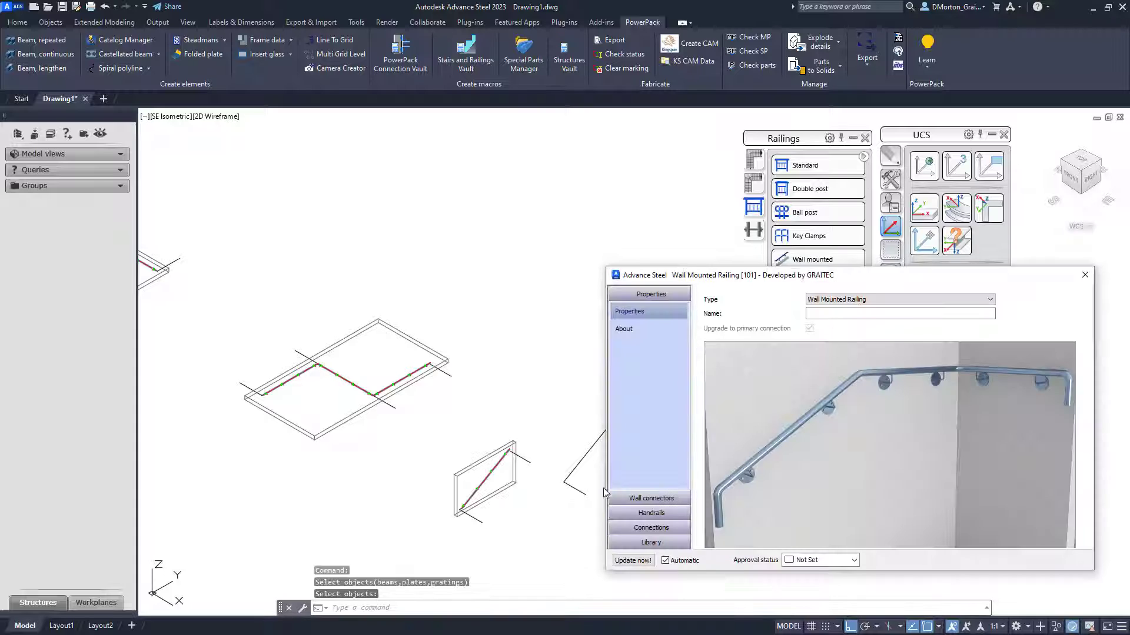
{"action": "left_click", "coordinate": [1083, 275]}
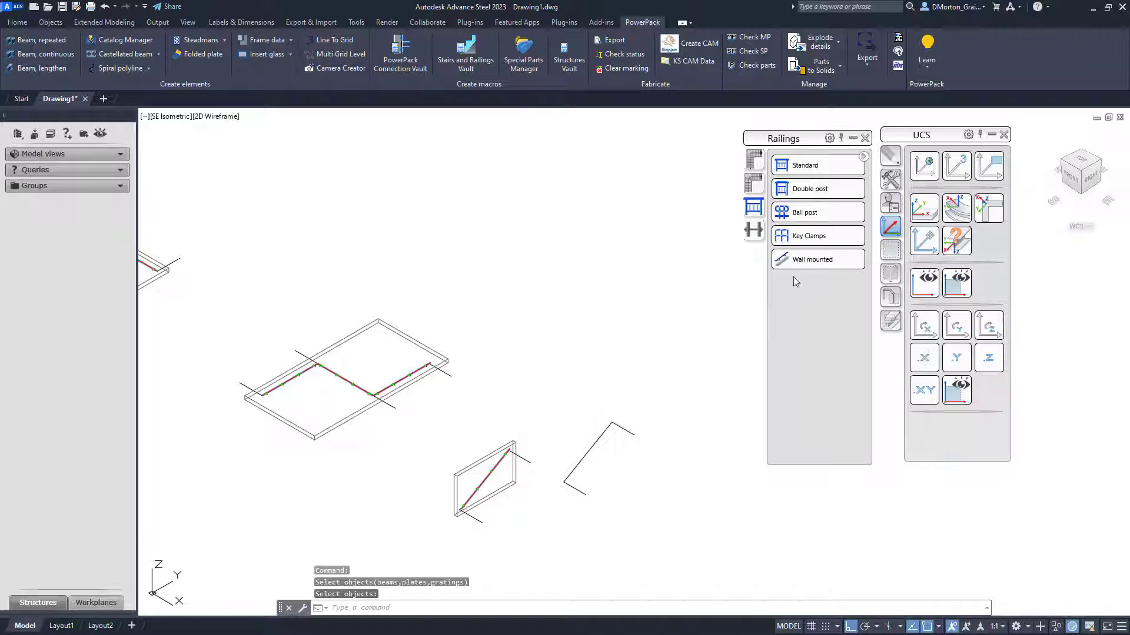
- Create a Wall mounted railing with Lines input along the right corner and close the railing dialog
{"action": "left_click", "coordinate": [801, 269]}
{"action": "left_click", "coordinate": [746, 422]}
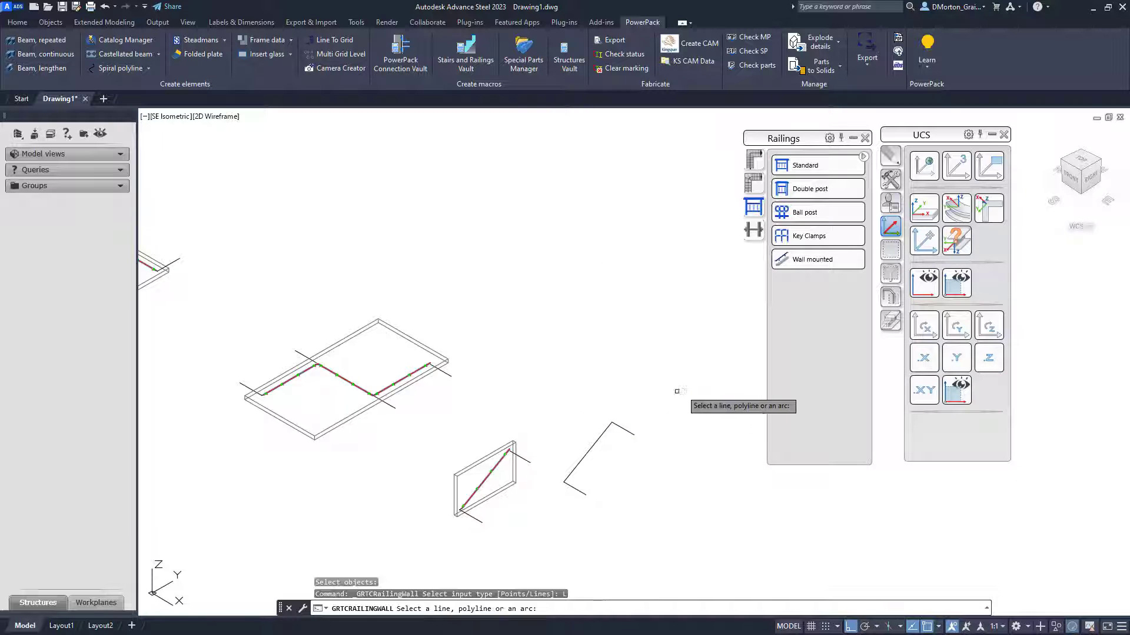
{"action": "left_click", "coordinate": [591, 449]}
{"action": "key", "text": "Return"}
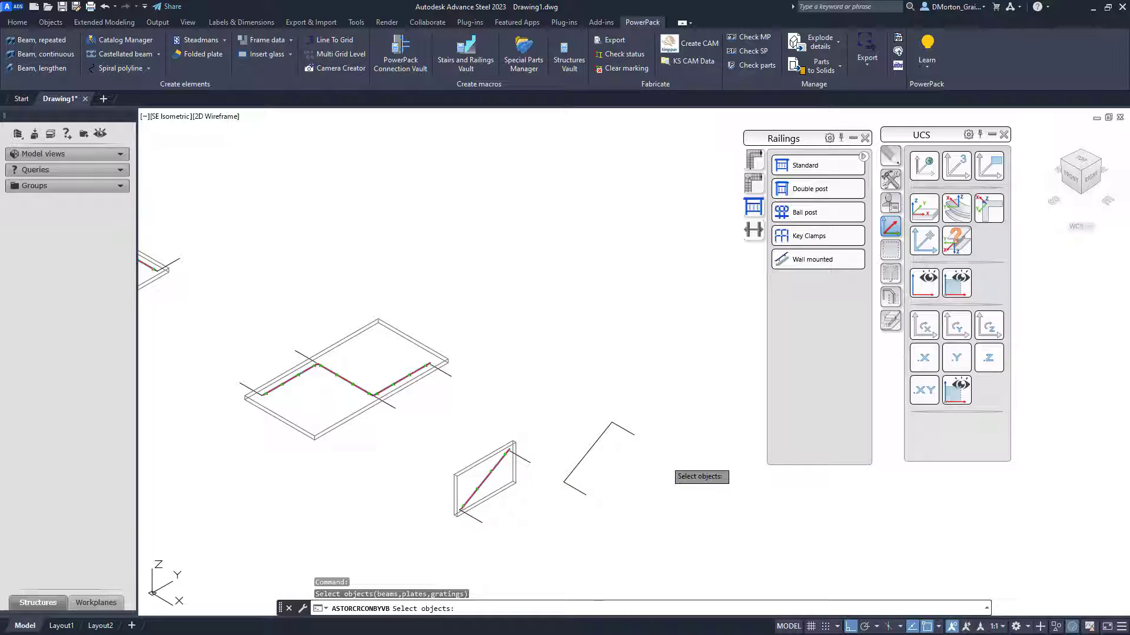
{"action": "key", "text": "Return"}
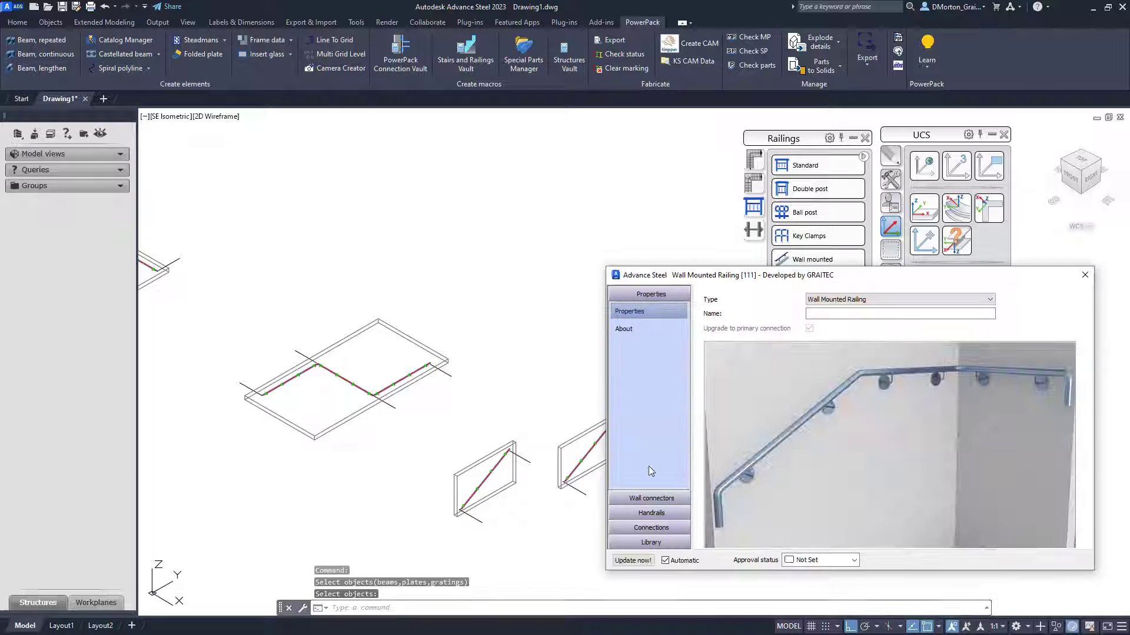
{"action": "left_click", "coordinate": [1084, 275]}
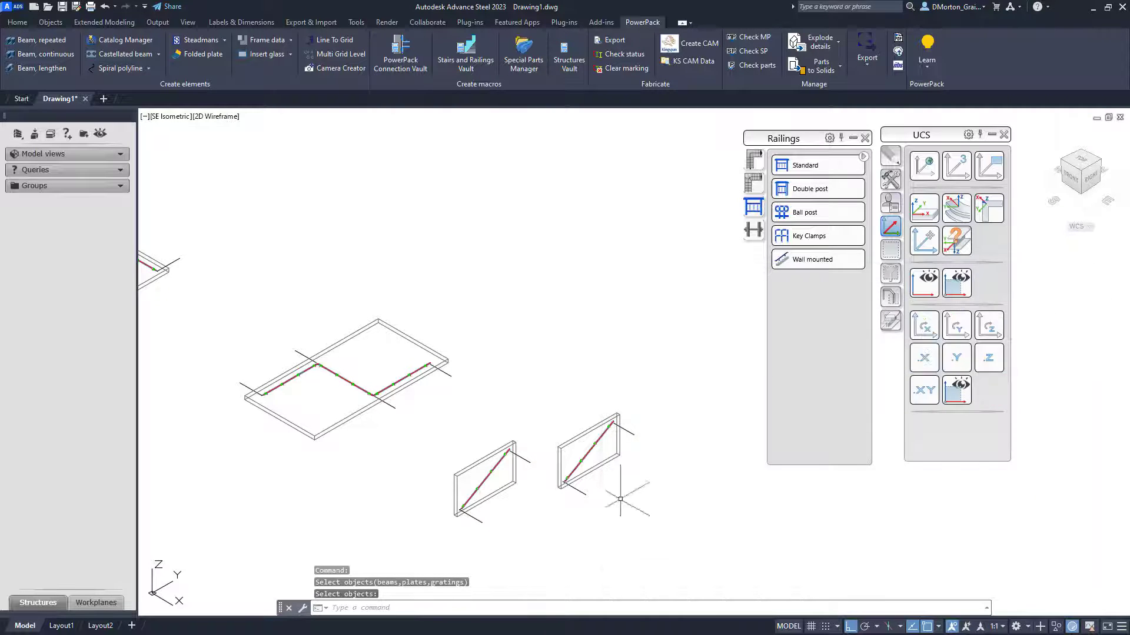
- Create a Wall mounted railing with Points input running from the end of one existing handrail to the end of the other
{"action": "scroll", "coordinate": [634, 443], "scroll_direction": "up", "scroll_amount": 6}
{"action": "scroll", "coordinate": [634, 443], "scroll_direction": "up", "scroll_amount": 2}
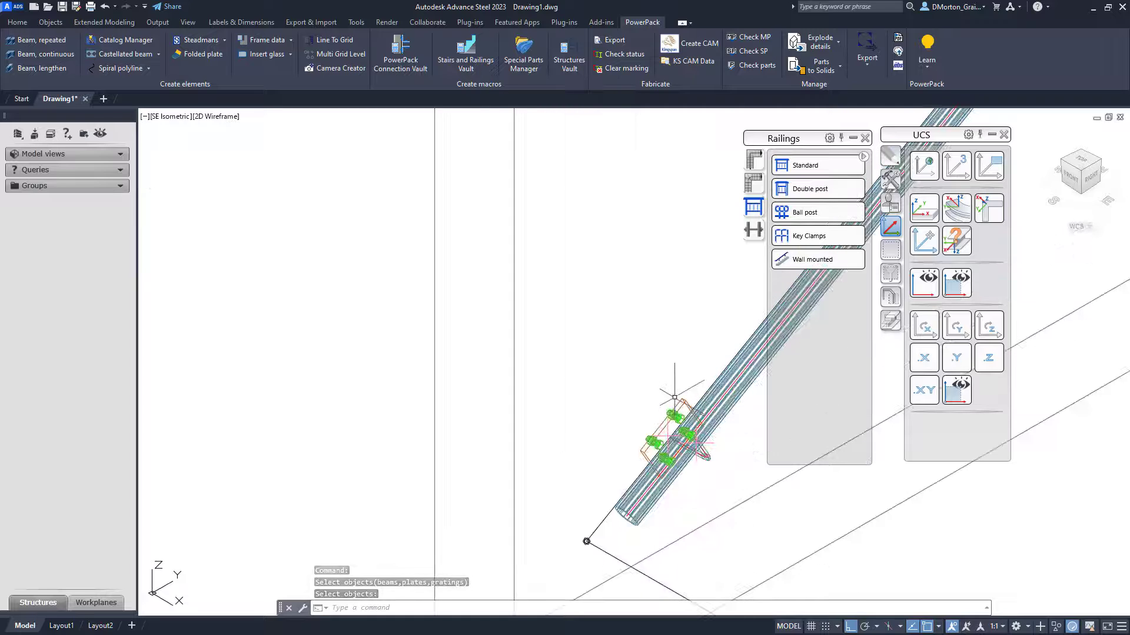
{"action": "scroll", "coordinate": [668, 429], "scroll_direction": "up", "scroll_amount": 2}
{"action": "scroll", "coordinate": [680, 402], "scroll_direction": "down", "scroll_amount": 5}
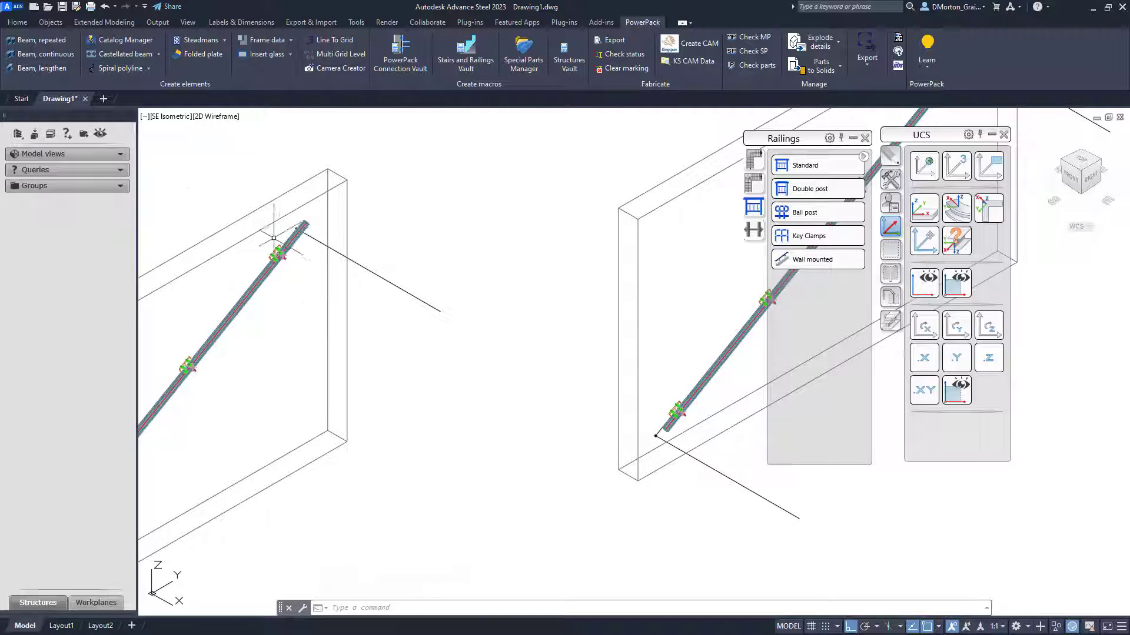
{"action": "scroll", "coordinate": [285, 266], "scroll_direction": "up", "scroll_amount": 5}
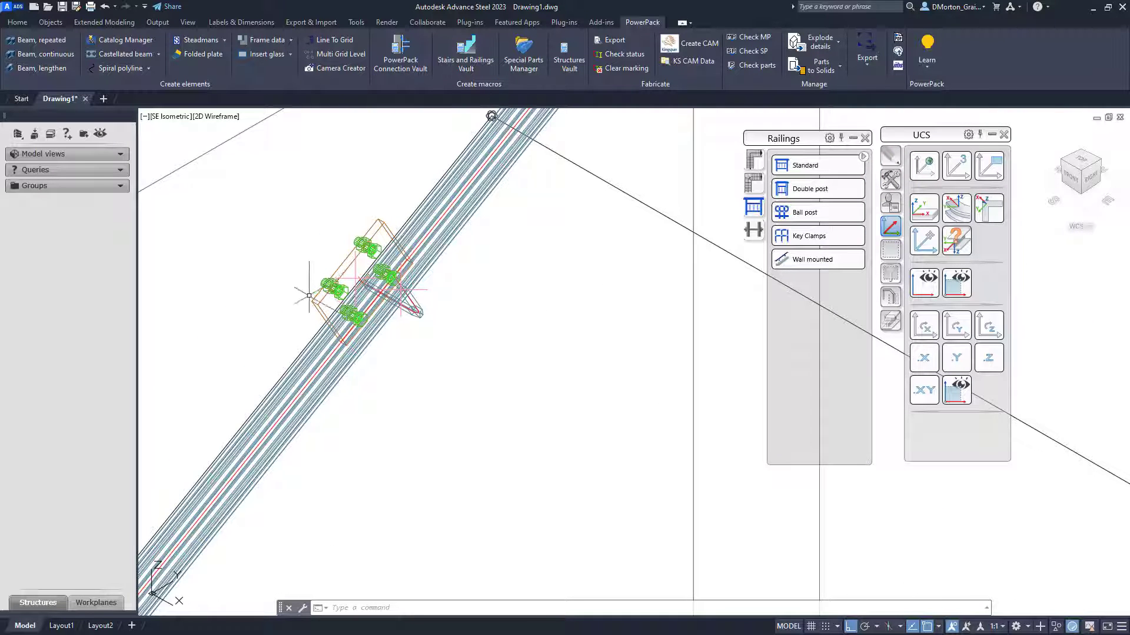
{"action": "scroll", "coordinate": [300, 299], "scroll_direction": "down", "scroll_amount": 5}
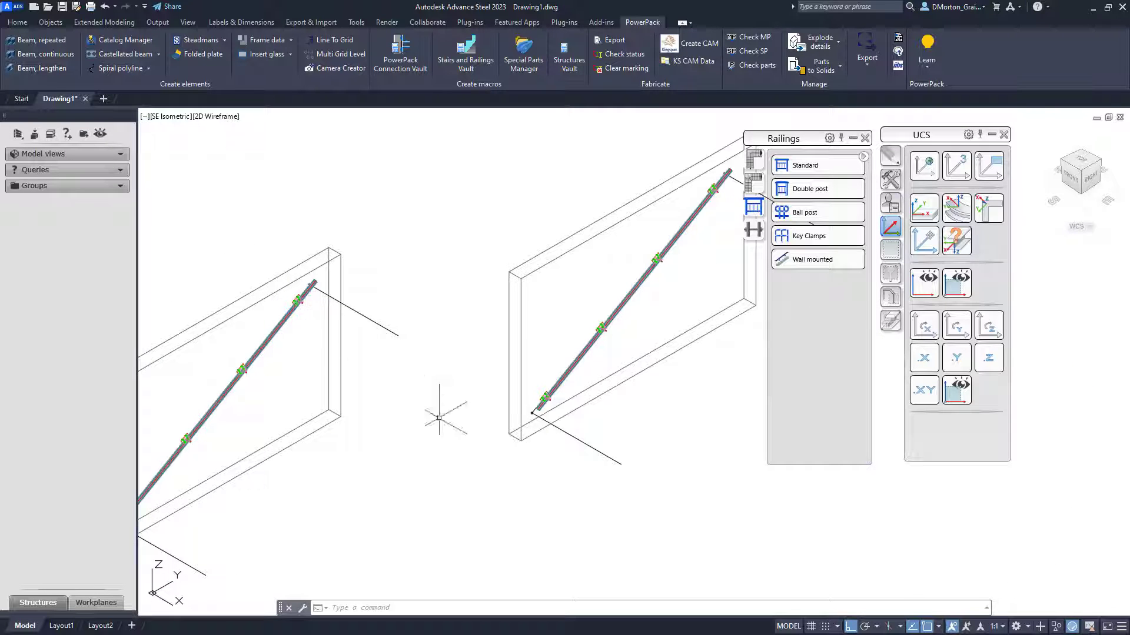
{"action": "left_click", "coordinate": [808, 260]}
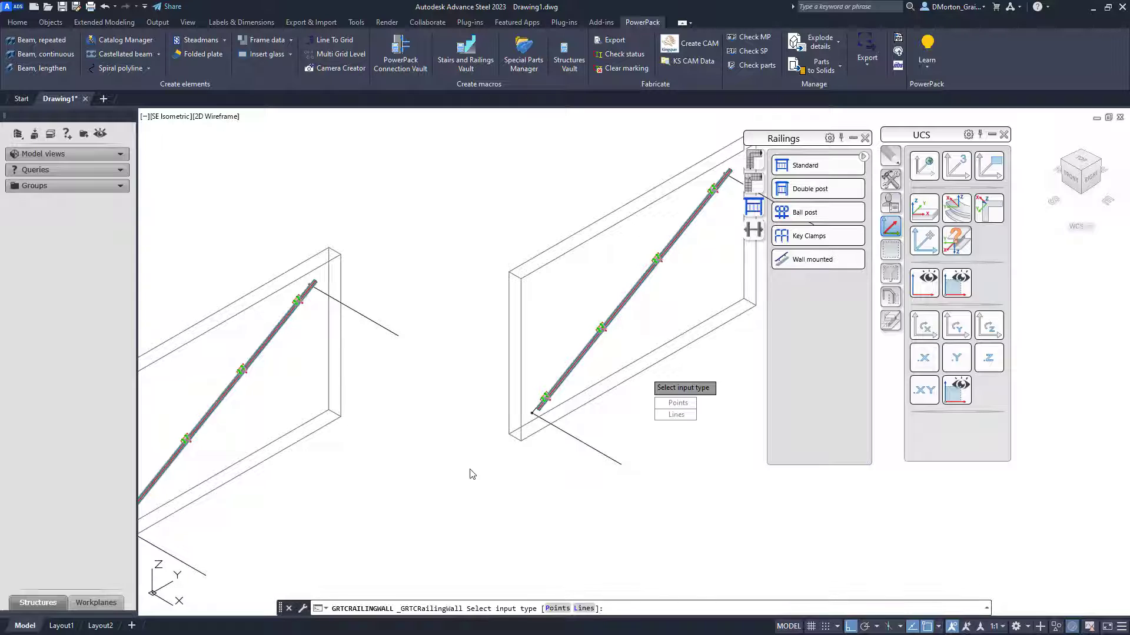
{"action": "left_click", "coordinate": [678, 404]}
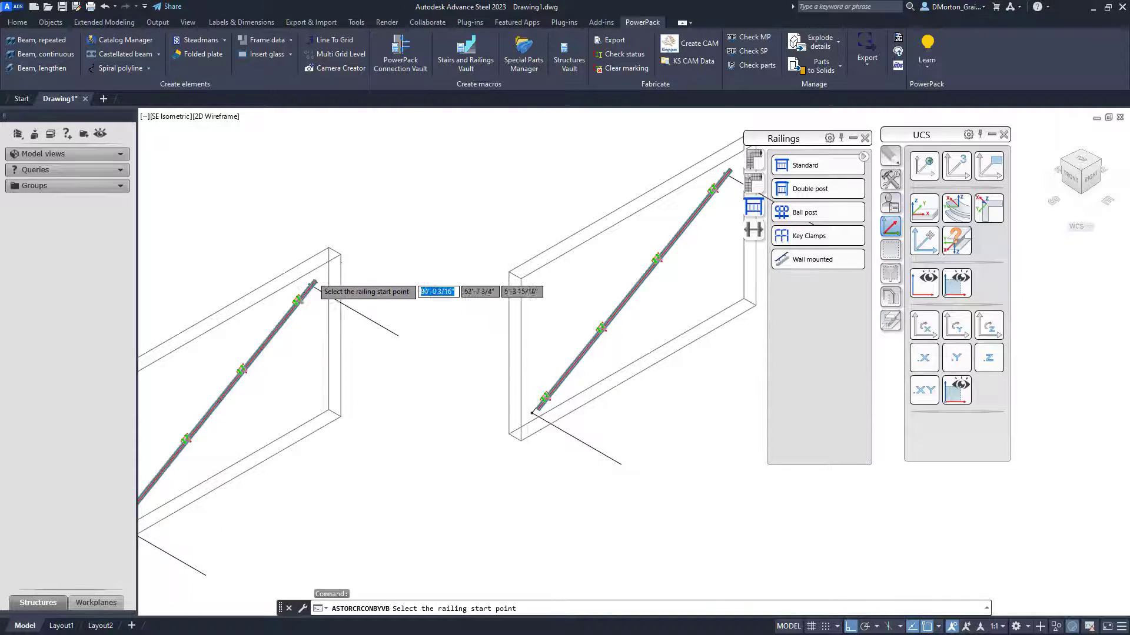
{"action": "scroll", "coordinate": [353, 301], "scroll_direction": "up", "scroll_amount": 4}
{"action": "scroll", "coordinate": [357, 308], "scroll_direction": "up", "scroll_amount": 2}
{"action": "left_click", "coordinate": [270, 337]}
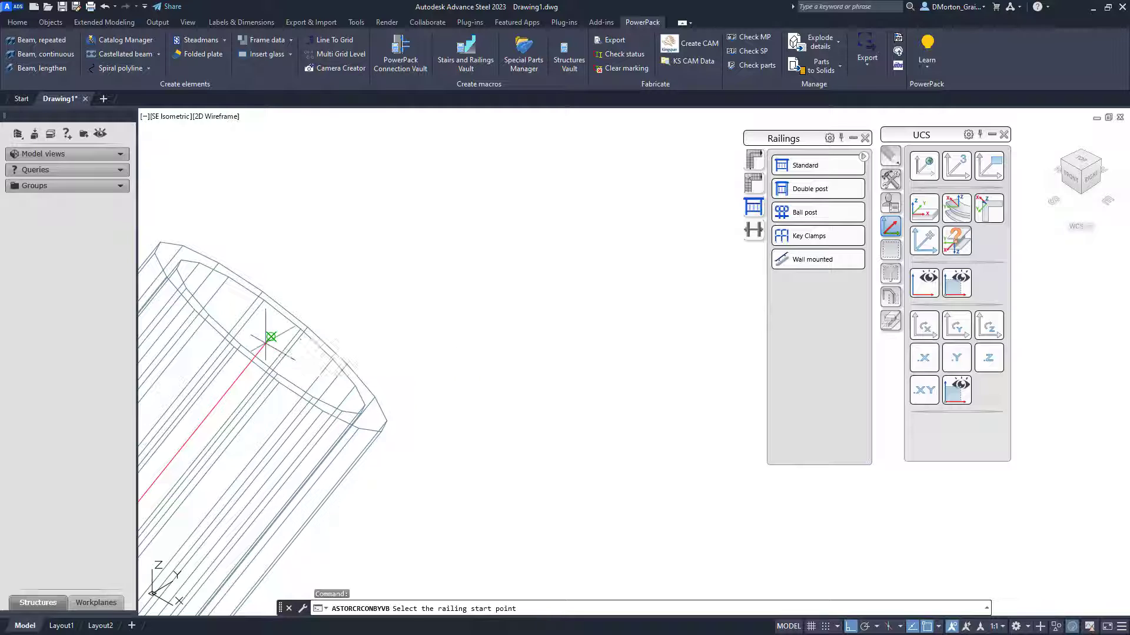
{"action": "scroll", "coordinate": [297, 383], "scroll_direction": "down", "scroll_amount": 5}
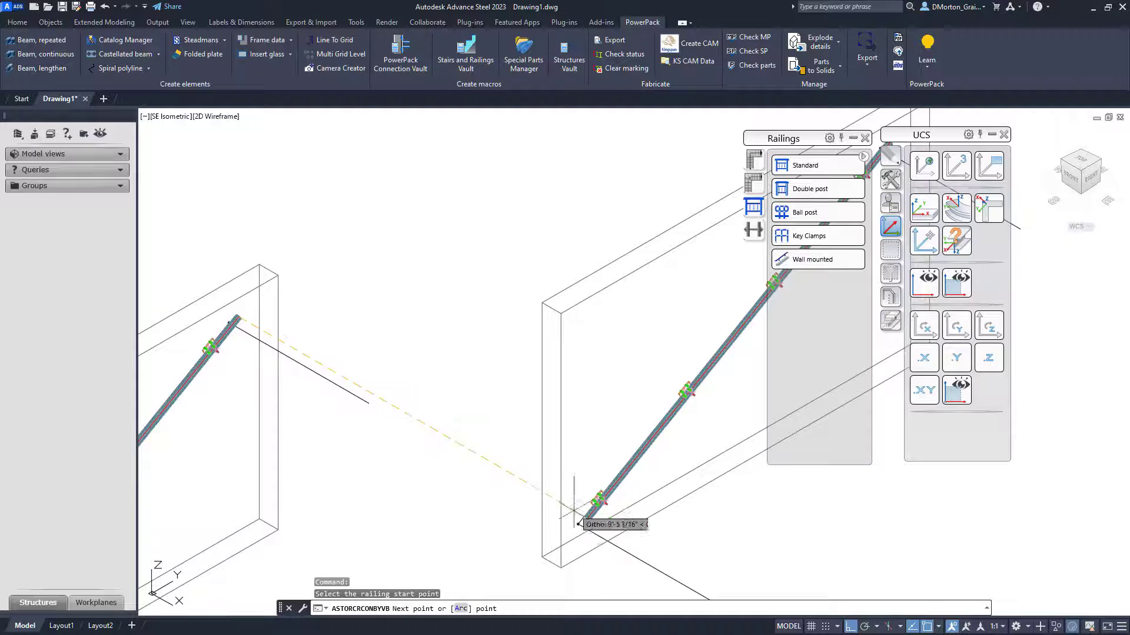
{"action": "scroll", "coordinate": [606, 521], "scroll_direction": "up", "scroll_amount": 4}
{"action": "scroll", "coordinate": [404, 518], "scroll_direction": "up", "scroll_amount": 5}
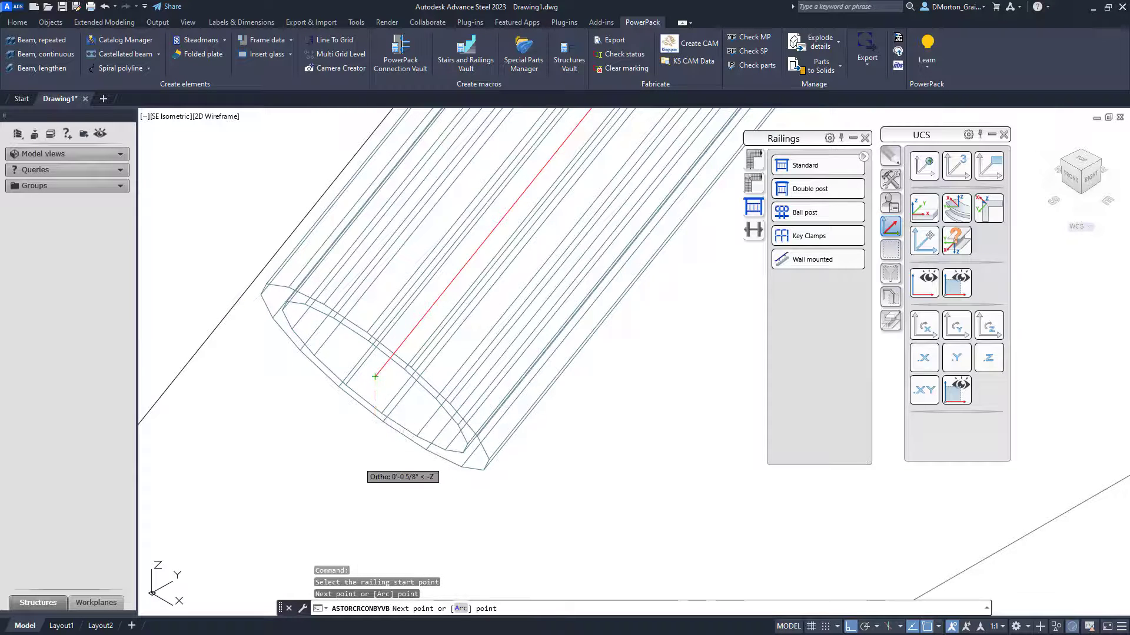
{"action": "right_click", "coordinate": [360, 463]}
{"action": "left_click", "coordinate": [384, 470]}
{"action": "scroll", "coordinate": [406, 406], "scroll_direction": "down", "scroll_amount": 6}
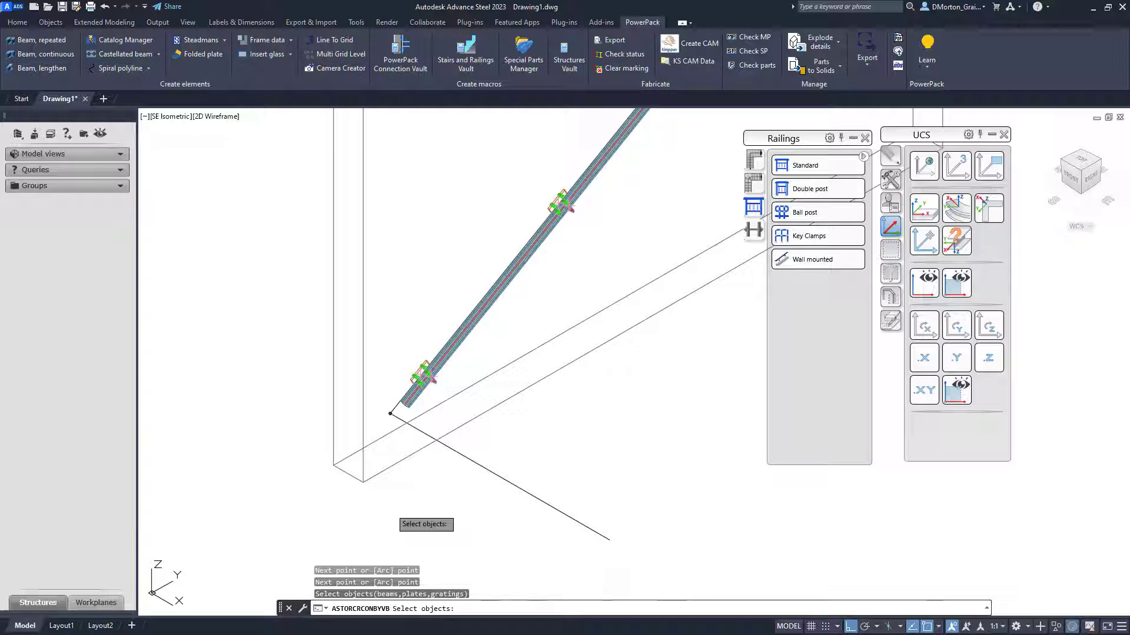
{"action": "key", "text": "Return"}
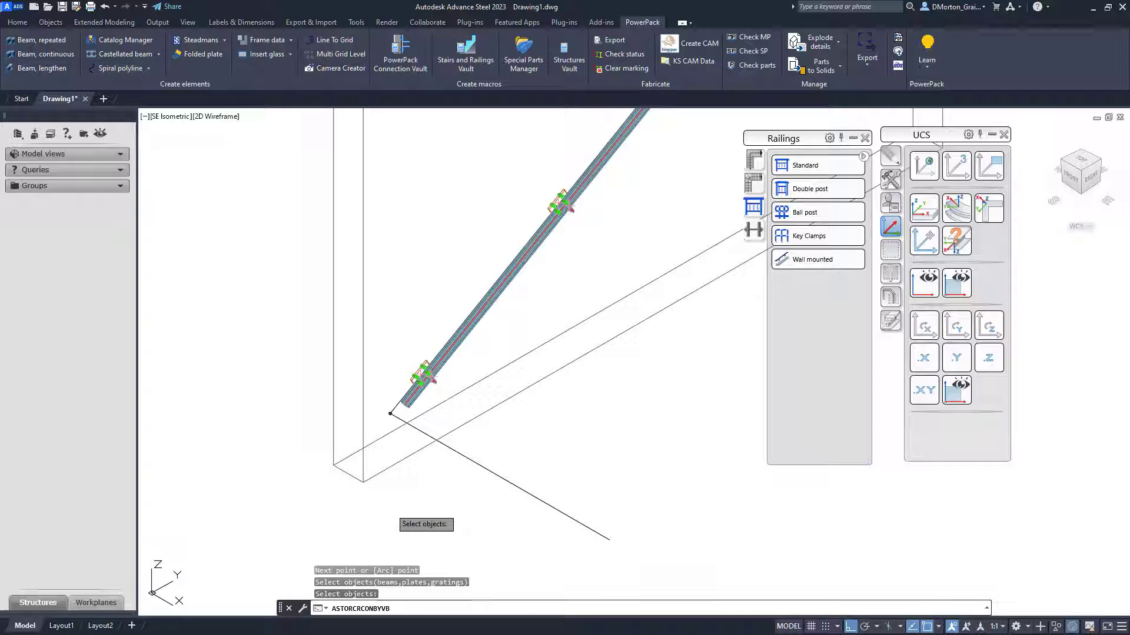
- Inspect where the new railing meets the existing handrail ends at both walls
{"action": "scroll", "coordinate": [494, 422], "scroll_direction": "down", "scroll_amount": 2}
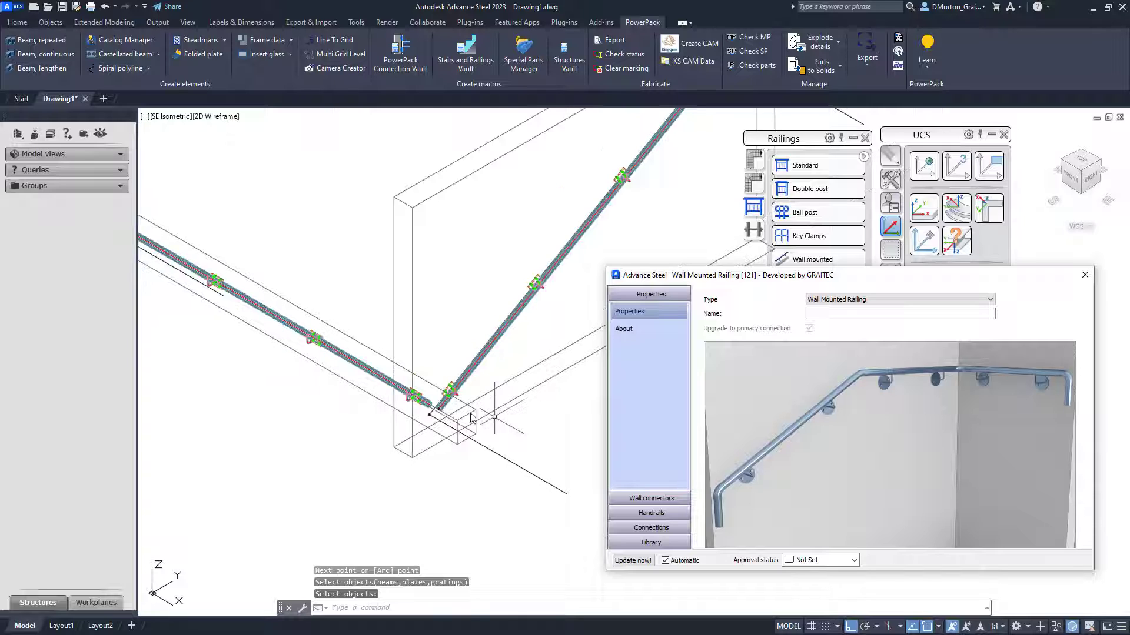
{"action": "scroll", "coordinate": [425, 406], "scroll_direction": "up", "scroll_amount": 5}
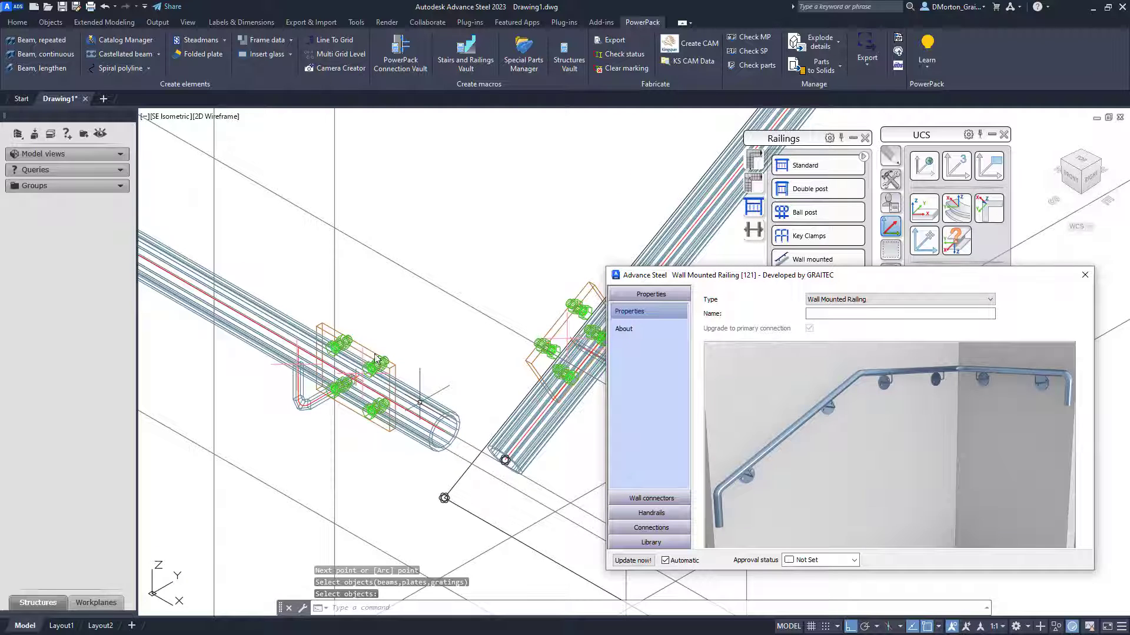
{"action": "scroll", "coordinate": [494, 505], "scroll_direction": "down", "scroll_amount": 4}
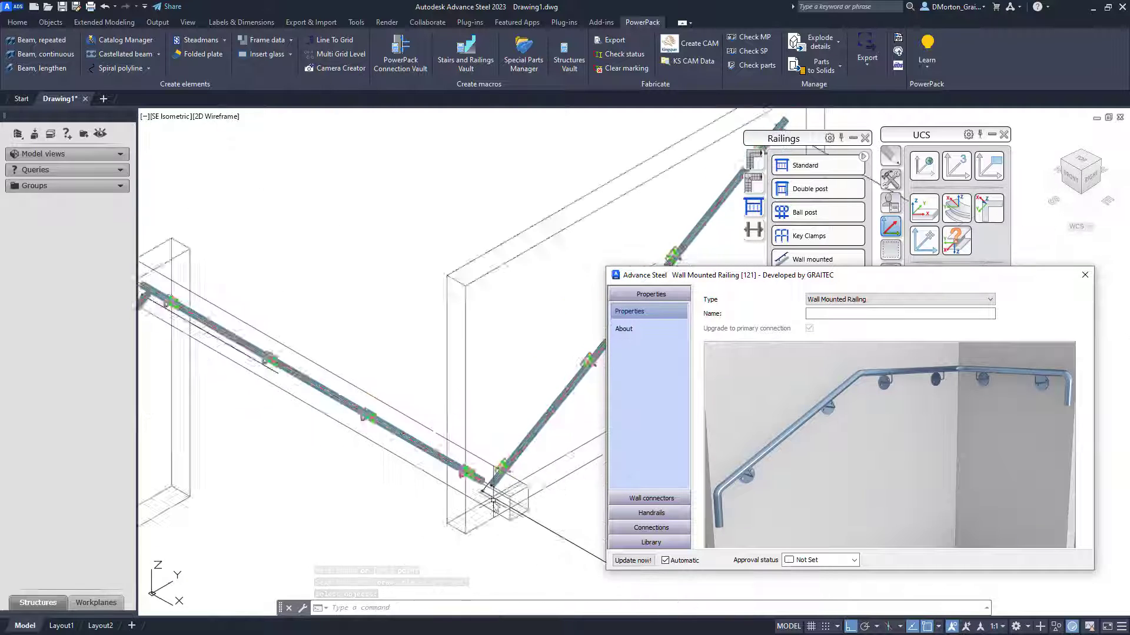
{"action": "scroll", "coordinate": [290, 386], "scroll_direction": "up", "scroll_amount": 5}
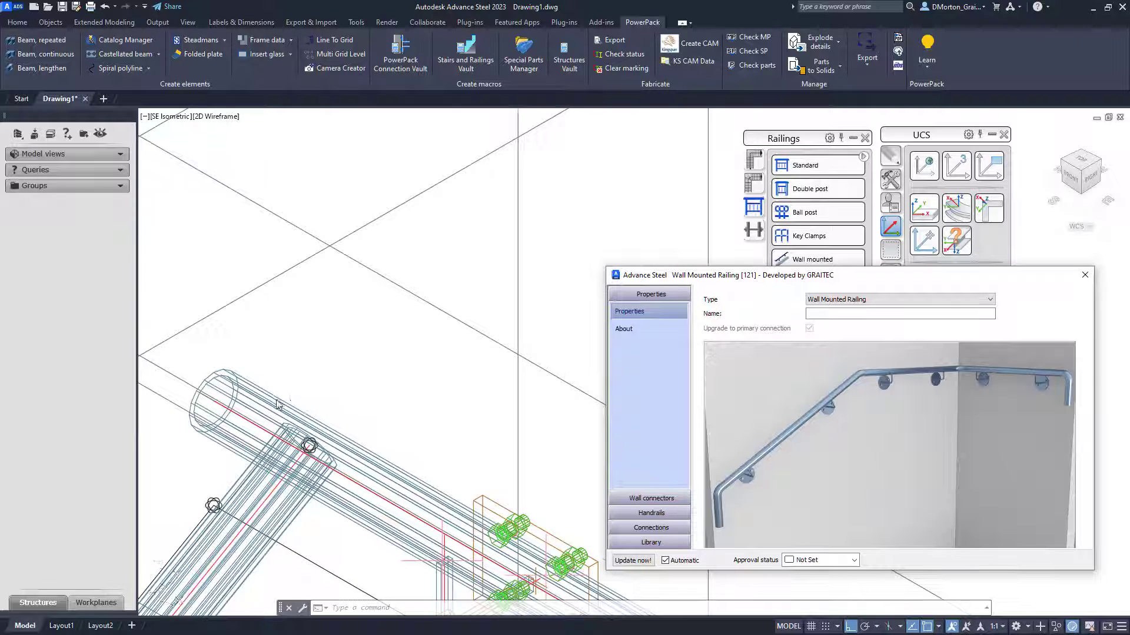
{"action": "scroll", "coordinate": [278, 405], "scroll_direction": "down", "scroll_amount": 5}
{"action": "scroll", "coordinate": [226, 422], "scroll_direction": "up", "scroll_amount": 4}
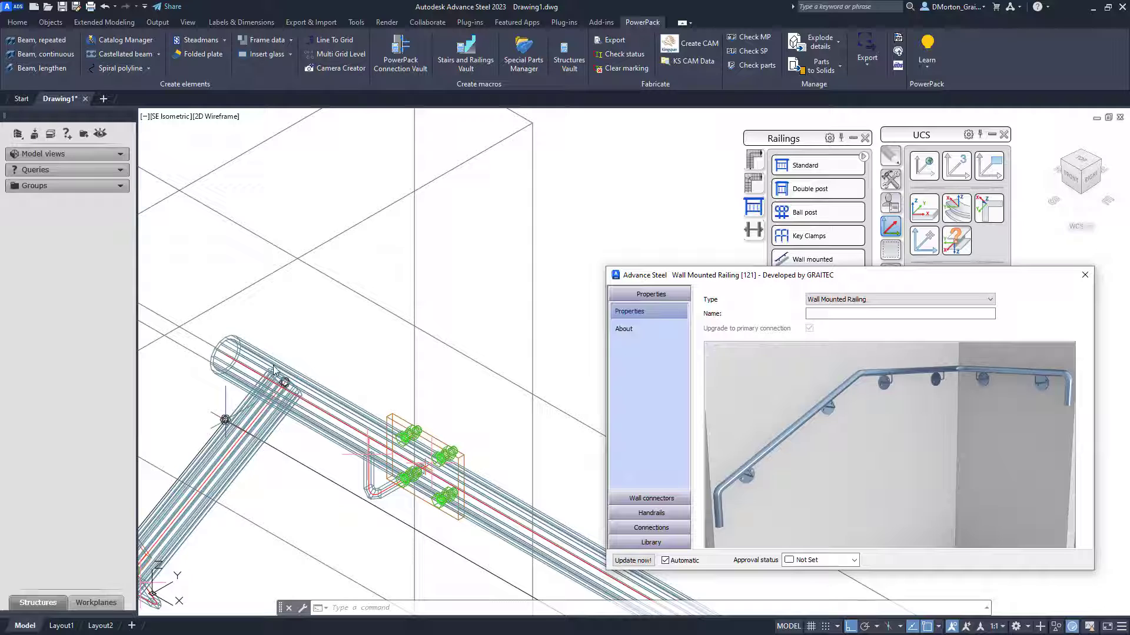
{"action": "scroll", "coordinate": [228, 332], "scroll_direction": "down", "scroll_amount": 5}
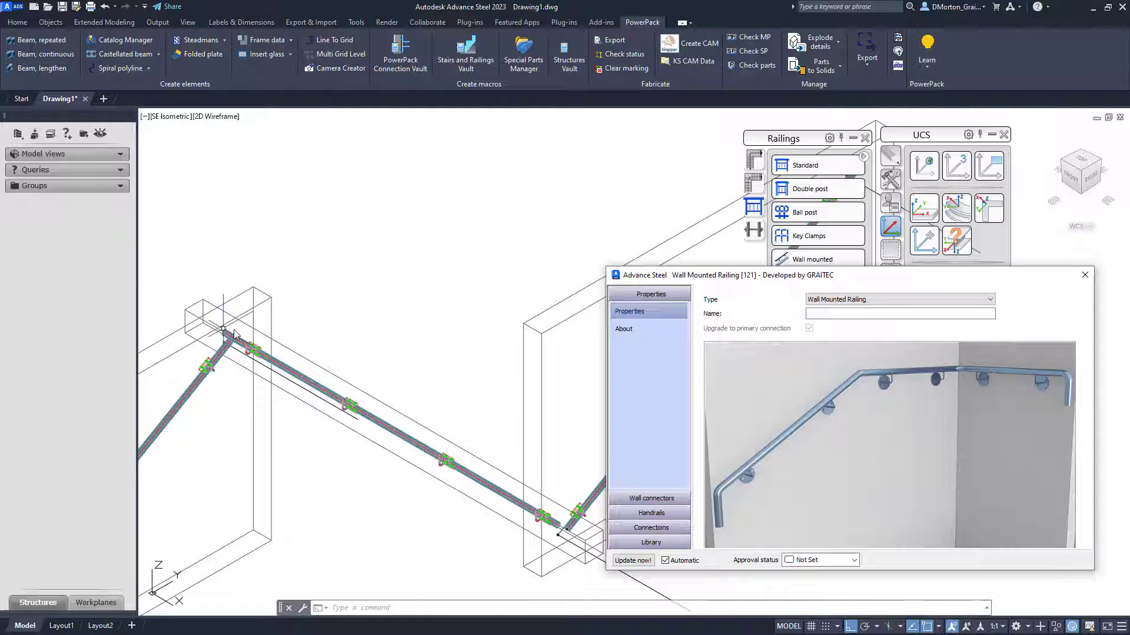
{"action": "scroll", "coordinate": [580, 533], "scroll_direction": "up", "scroll_amount": 5}
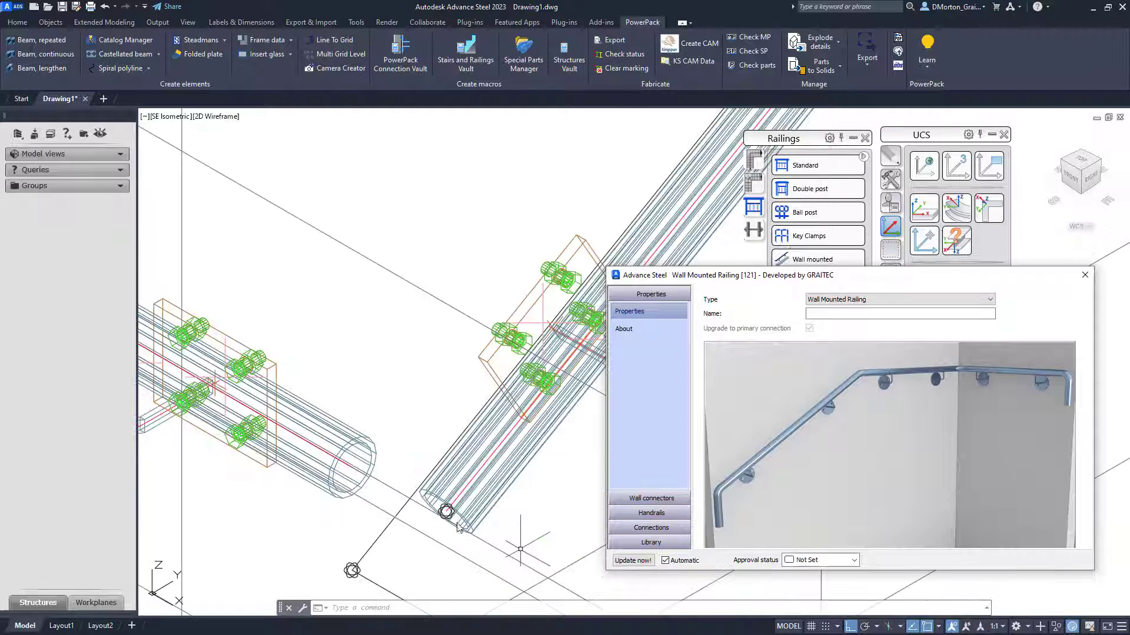
{"action": "scroll", "coordinate": [447, 513], "scroll_direction": "down", "scroll_amount": 3}
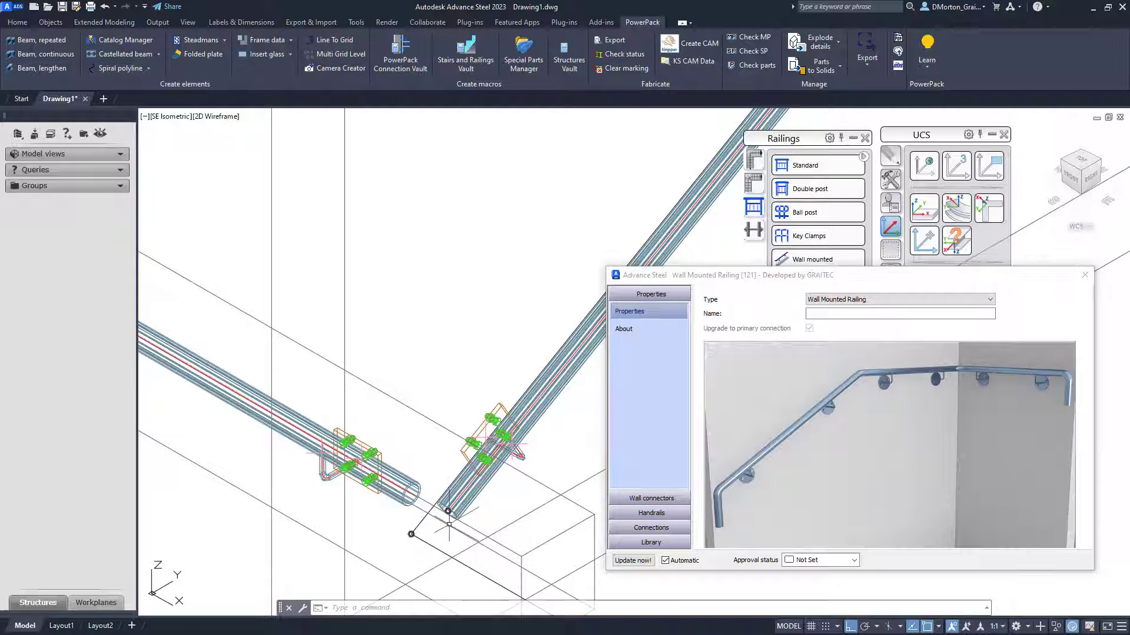
{"action": "scroll", "coordinate": [447, 512], "scroll_direction": "up", "scroll_amount": 5}
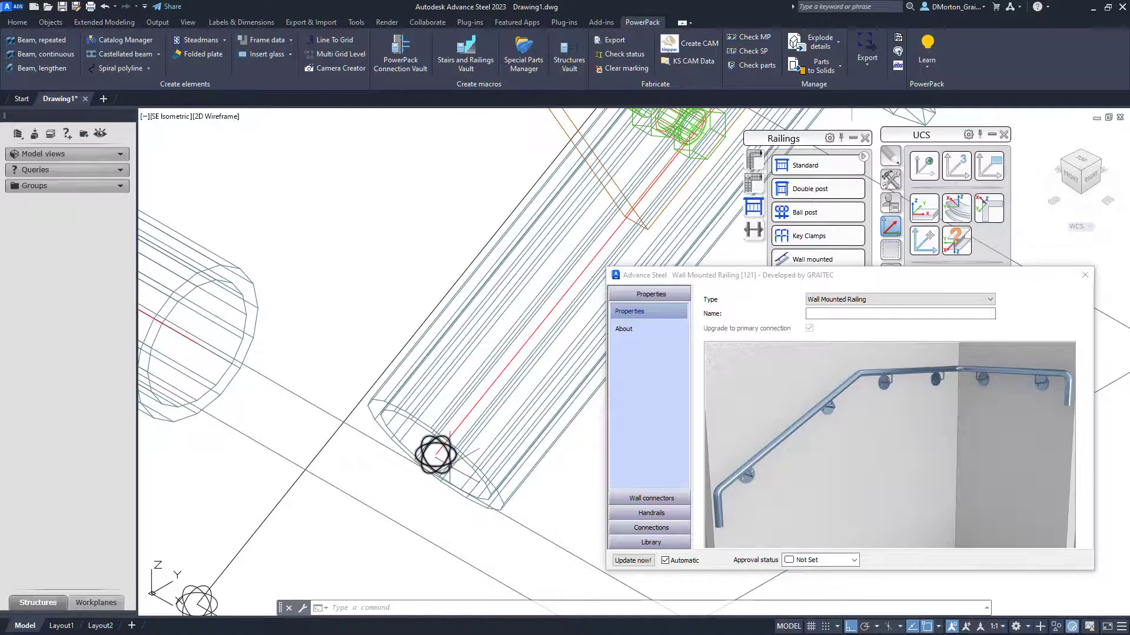
- Try to move the selected railing parts from the horizontal handrail's end node onto the sloped handrail's end
{"action": "left_click", "coordinate": [450, 468]}
{"action": "scroll", "coordinate": [448, 482], "scroll_direction": "down", "scroll_amount": 5}
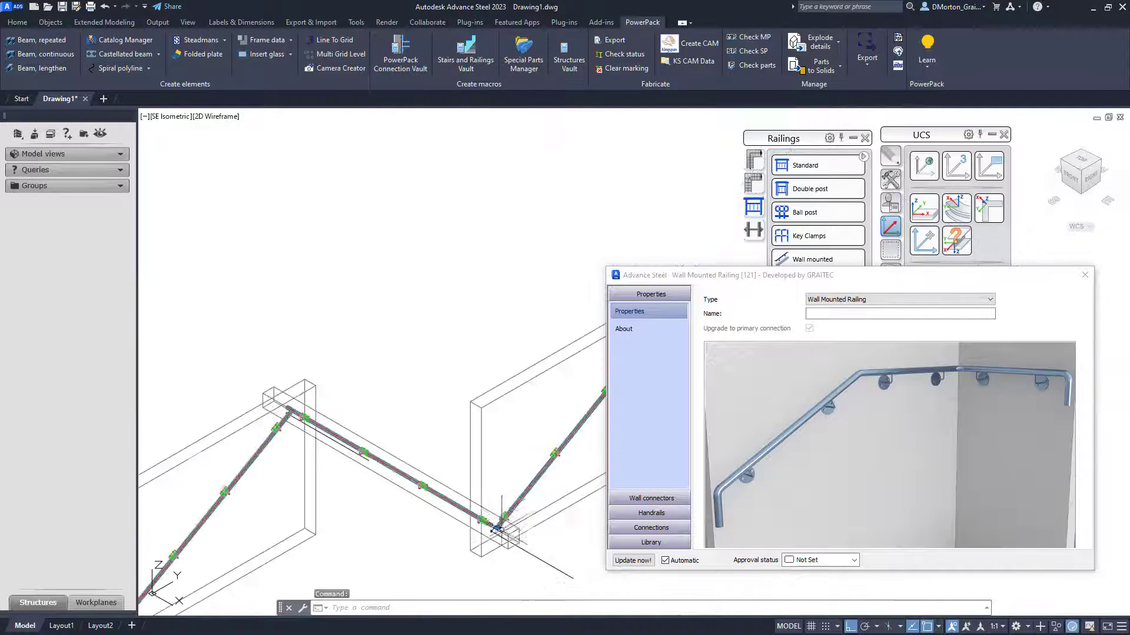
{"action": "scroll", "coordinate": [354, 394], "scroll_direction": "up", "scroll_amount": 4}
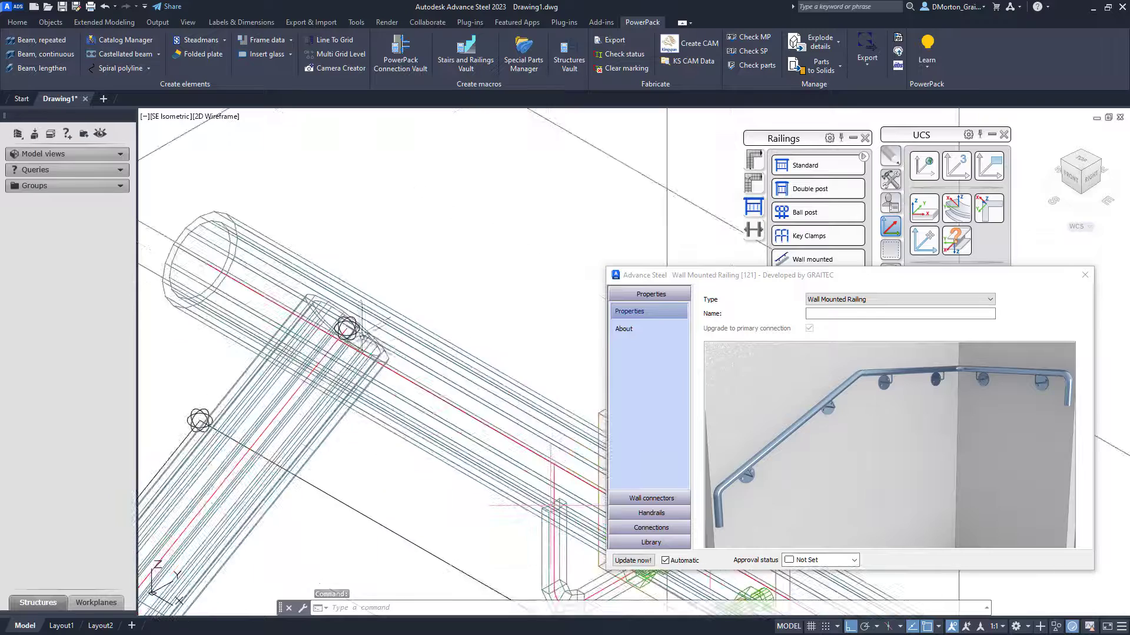
{"action": "scroll", "coordinate": [356, 318], "scroll_direction": "up", "scroll_amount": 3}
{"action": "scroll", "coordinate": [357, 316], "scroll_direction": "down", "scroll_amount": 8}
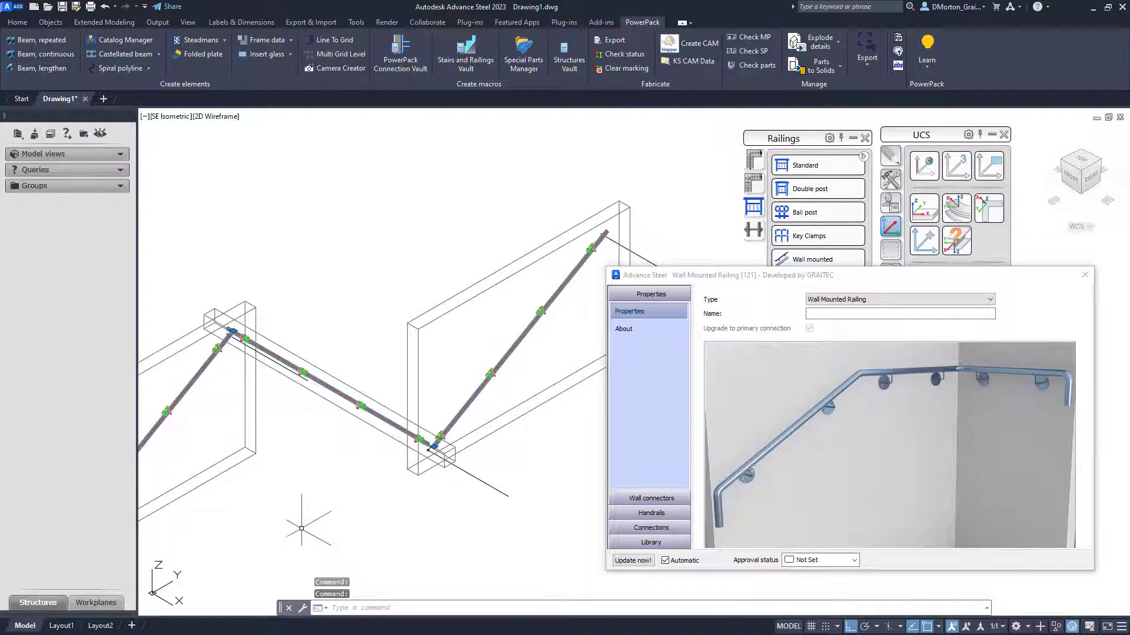
{"action": "type", "text": "m"}
{"action": "key", "text": "Return"}
{"action": "scroll", "coordinate": [440, 441], "scroll_direction": "up", "scroll_amount": 8}
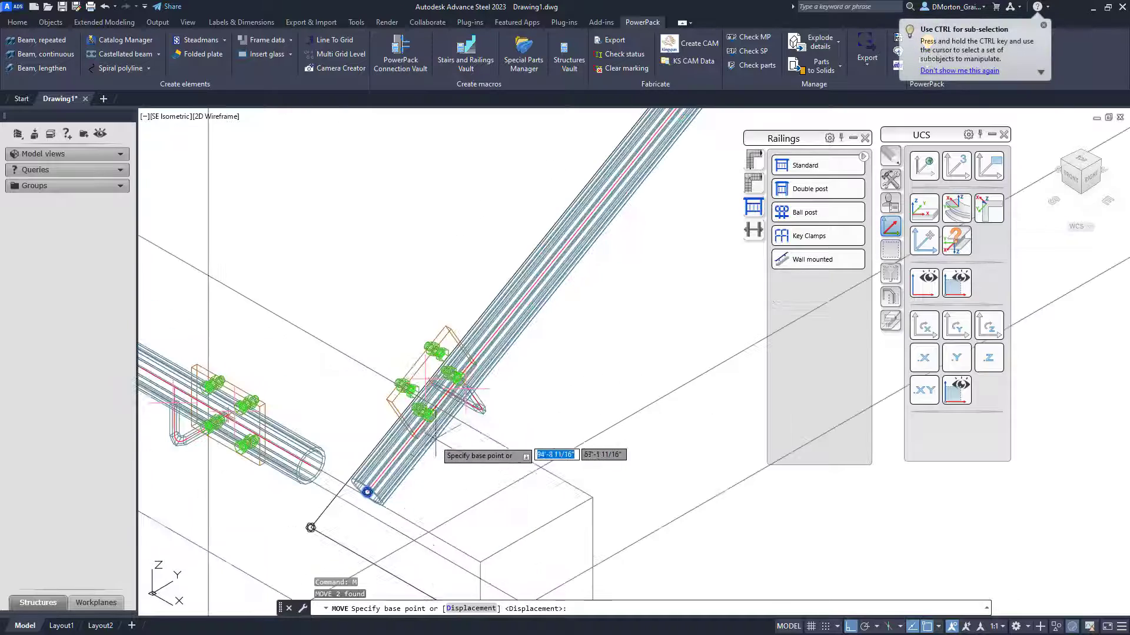
{"action": "scroll", "coordinate": [315, 480], "scroll_direction": "up", "scroll_amount": 6}
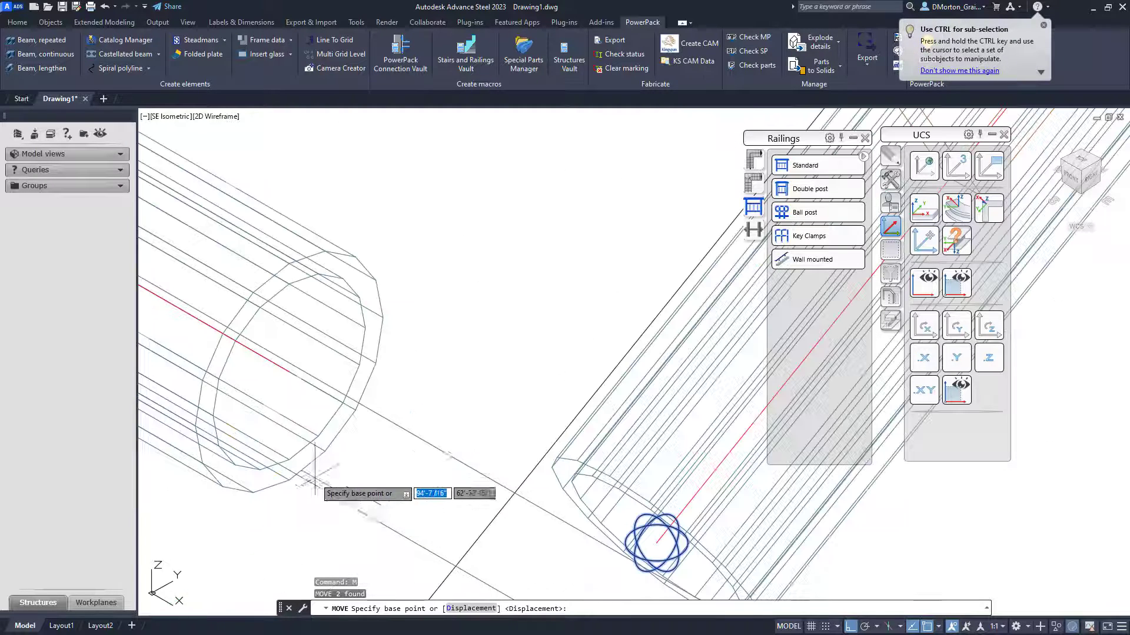
{"action": "left_click", "coordinate": [288, 372]}
{"action": "scroll", "coordinate": [330, 376], "scroll_direction": "down", "scroll_amount": 5}
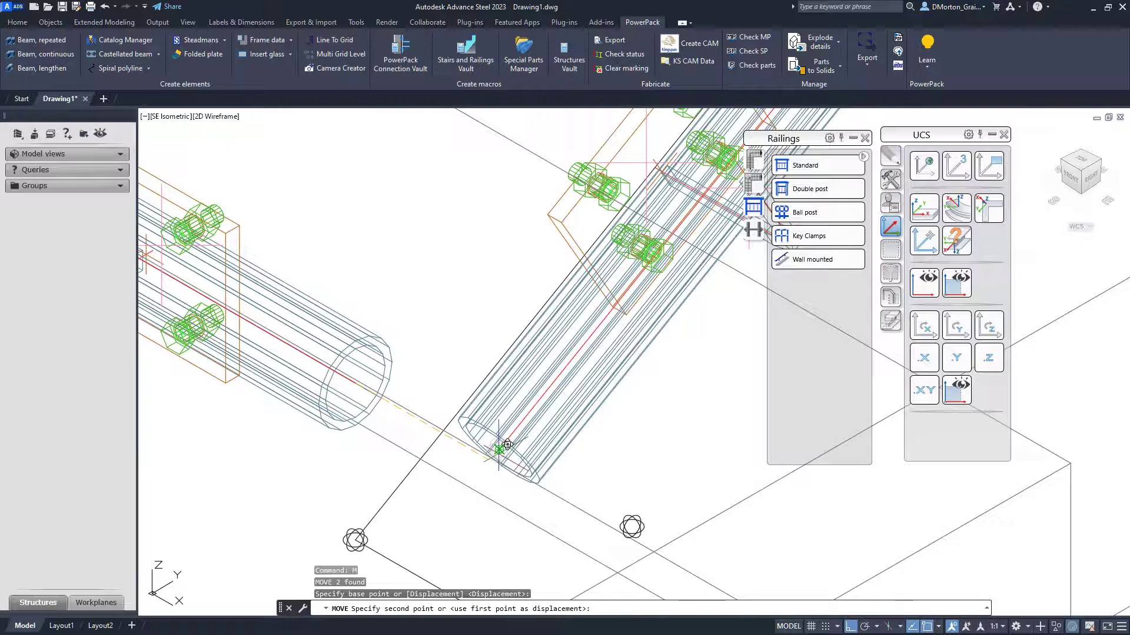
{"action": "left_click", "coordinate": [507, 444]}
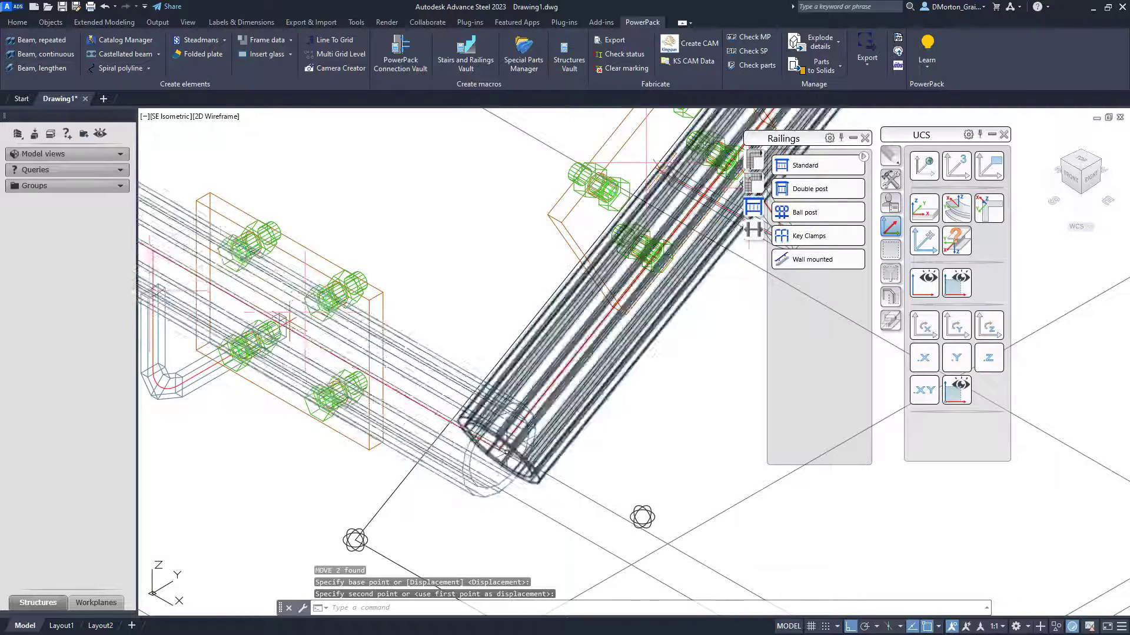
{"action": "scroll", "coordinate": [506, 442], "scroll_direction": "up", "scroll_amount": 5}
{"action": "scroll", "coordinate": [506, 441], "scroll_direction": "down", "scroll_amount": 8}
{"action": "scroll", "coordinate": [462, 410], "scroll_direction": "up", "scroll_amount": 6}
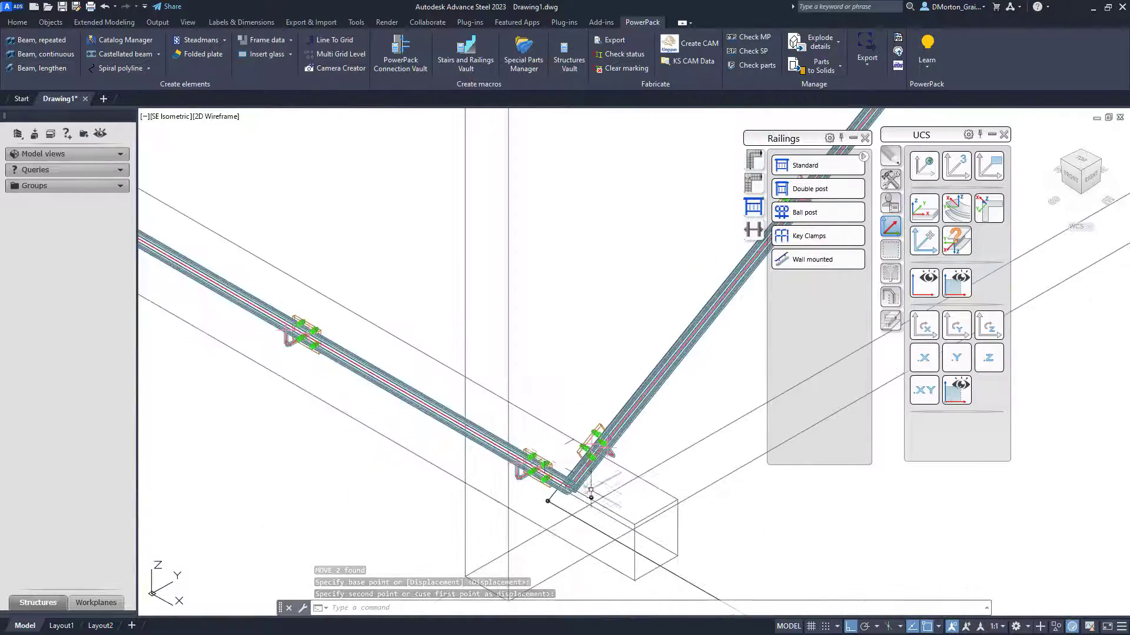
{"action": "scroll", "coordinate": [228, 283], "scroll_direction": "up", "scroll_amount": 5}
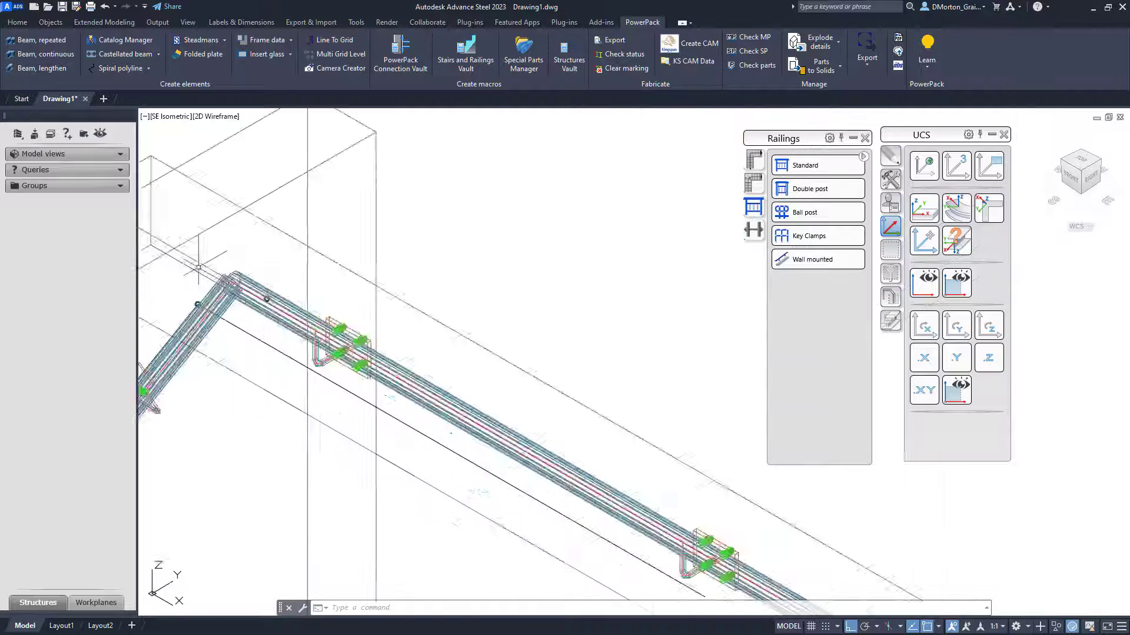
- Undo the move and the preceding actions
{"action": "key", "text": "ctrl+z"}
{"action": "key", "text": "ctrl+z"}
{"action": "key", "text": "ctrl+z"}
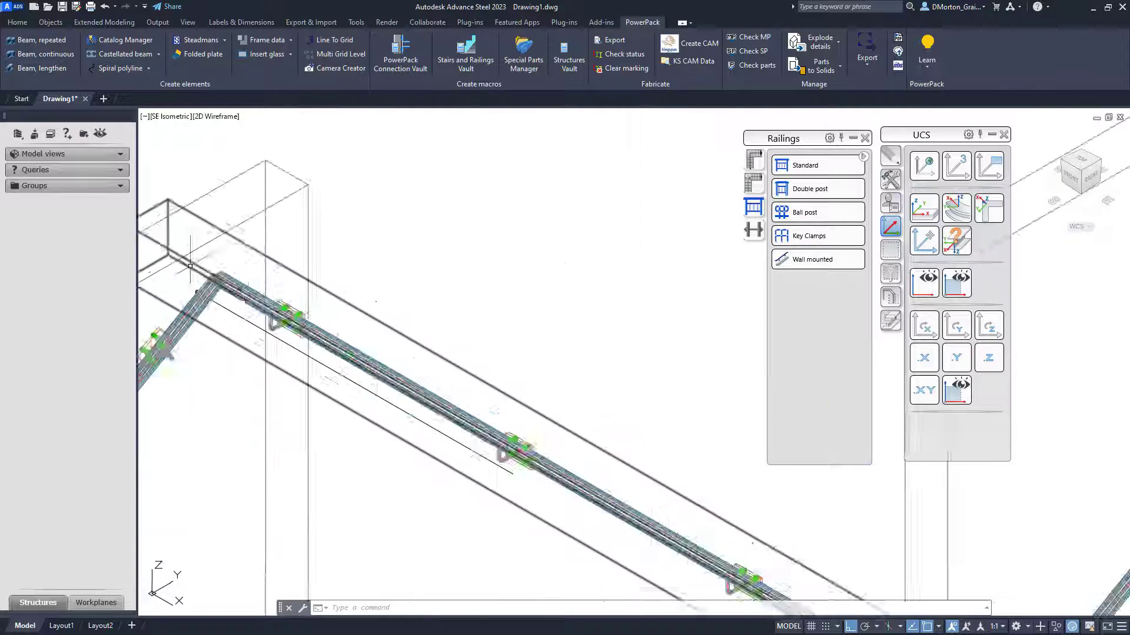
{"action": "key", "text": "ctrl+z"}
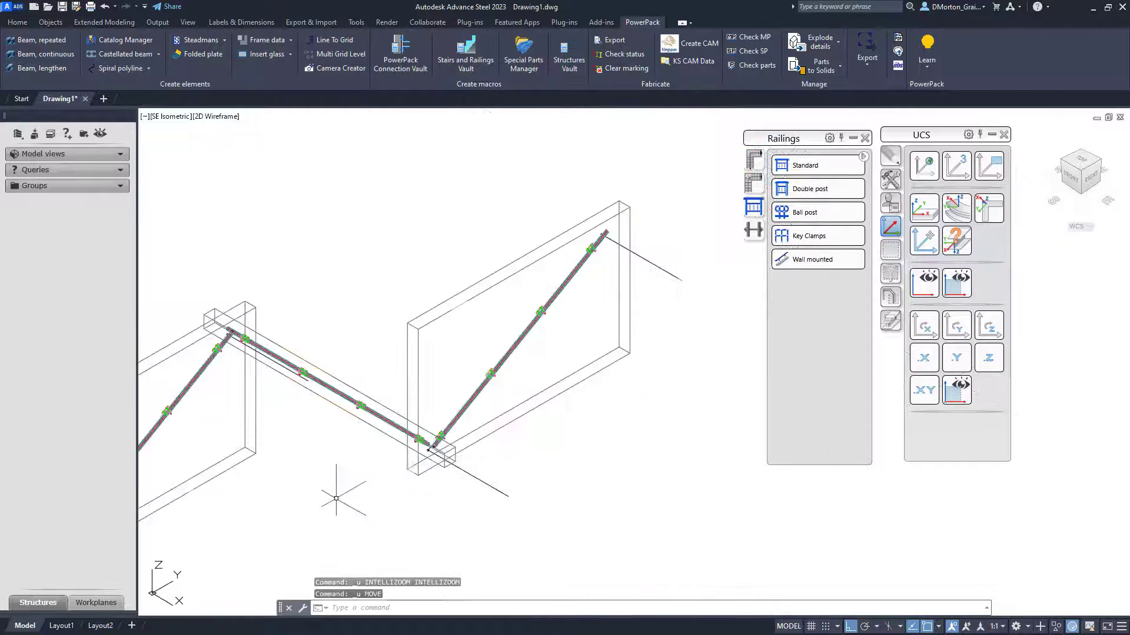
- Move the selected railing parts so the horizontal handrail's end meets the sloped handrail's end at the right wall
{"action": "scroll", "coordinate": [414, 241], "scroll_direction": "up", "scroll_amount": 8}
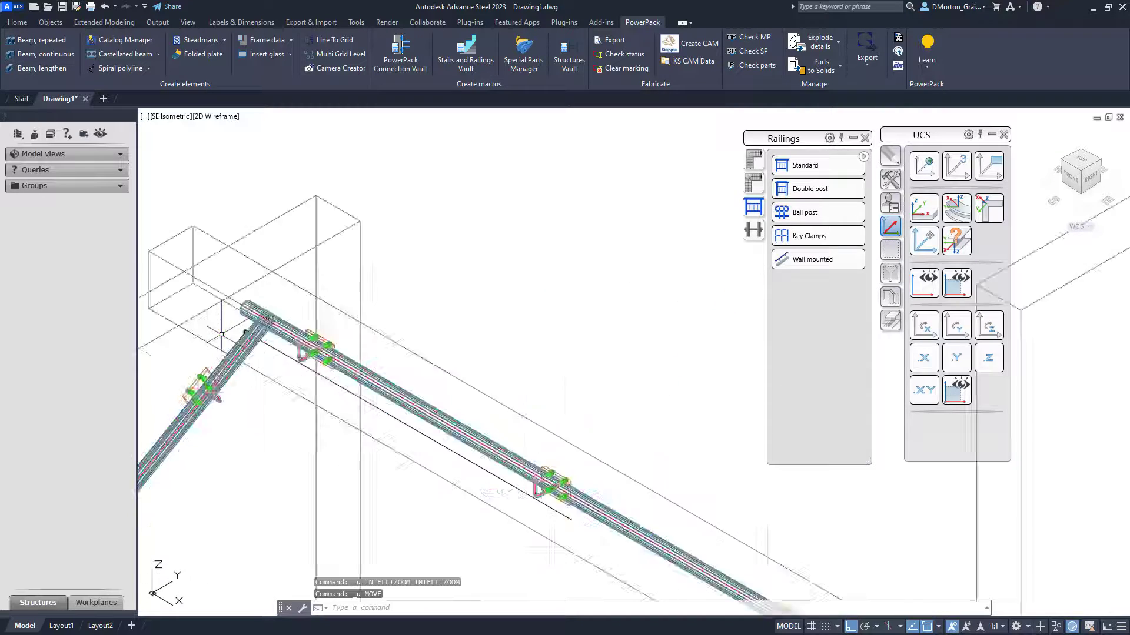
{"action": "scroll", "coordinate": [414, 259], "scroll_direction": "down", "scroll_amount": 10}
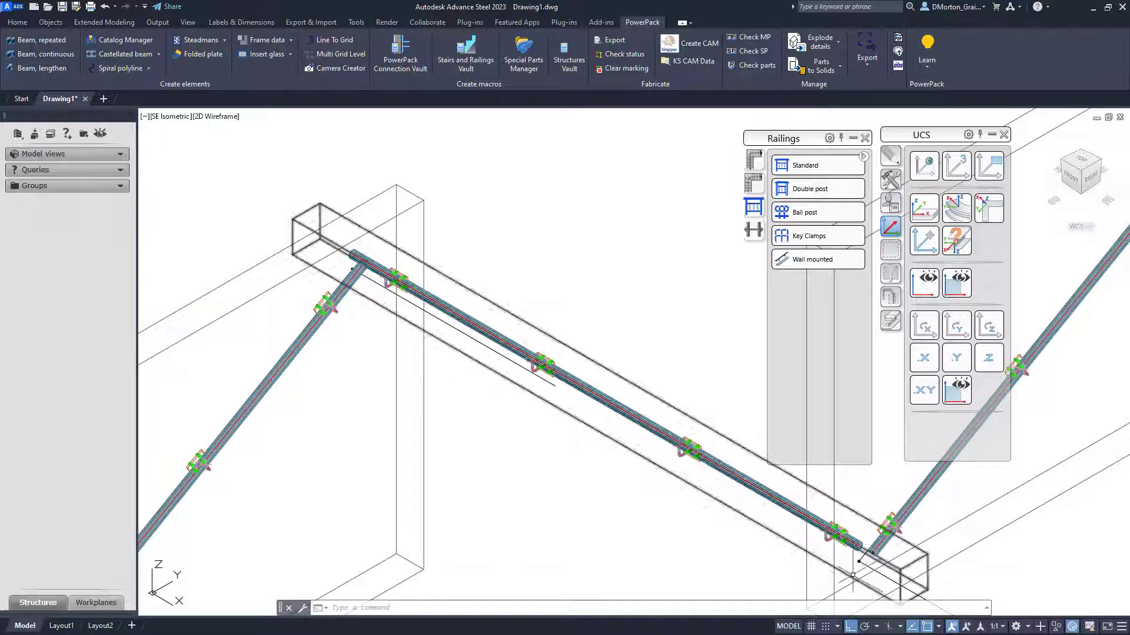
{"action": "scroll", "coordinate": [462, 445], "scroll_direction": "down", "scroll_amount": 5}
{"action": "scroll", "coordinate": [628, 496], "scroll_direction": "up", "scroll_amount": 10}
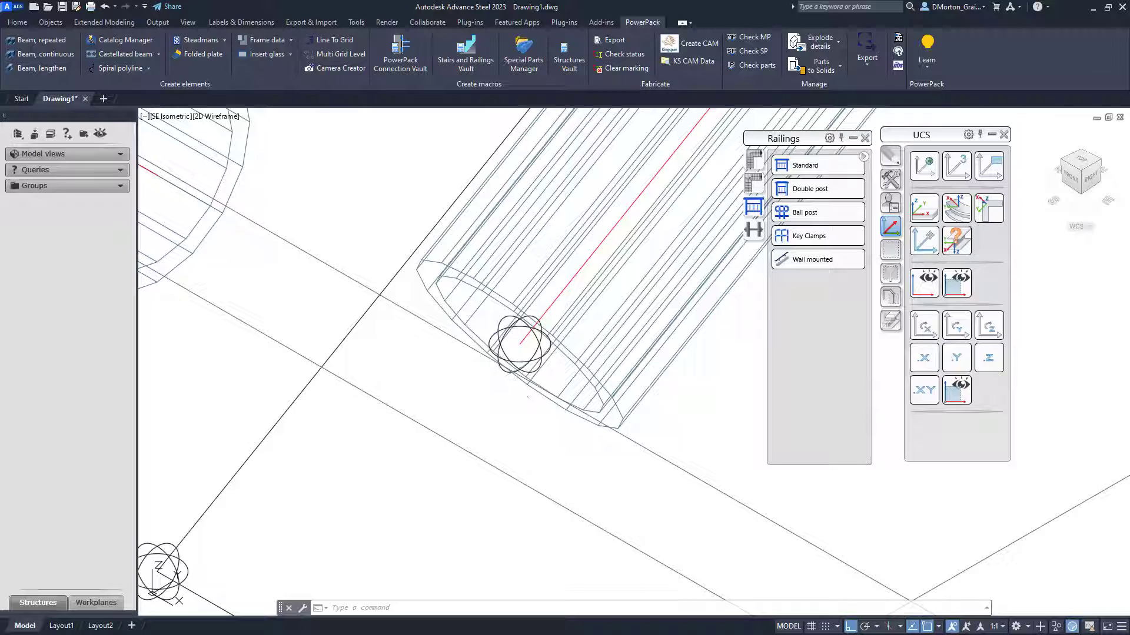
{"action": "left_click", "coordinate": [516, 362]}
{"action": "scroll", "coordinate": [533, 406], "scroll_direction": "down", "scroll_amount": 8}
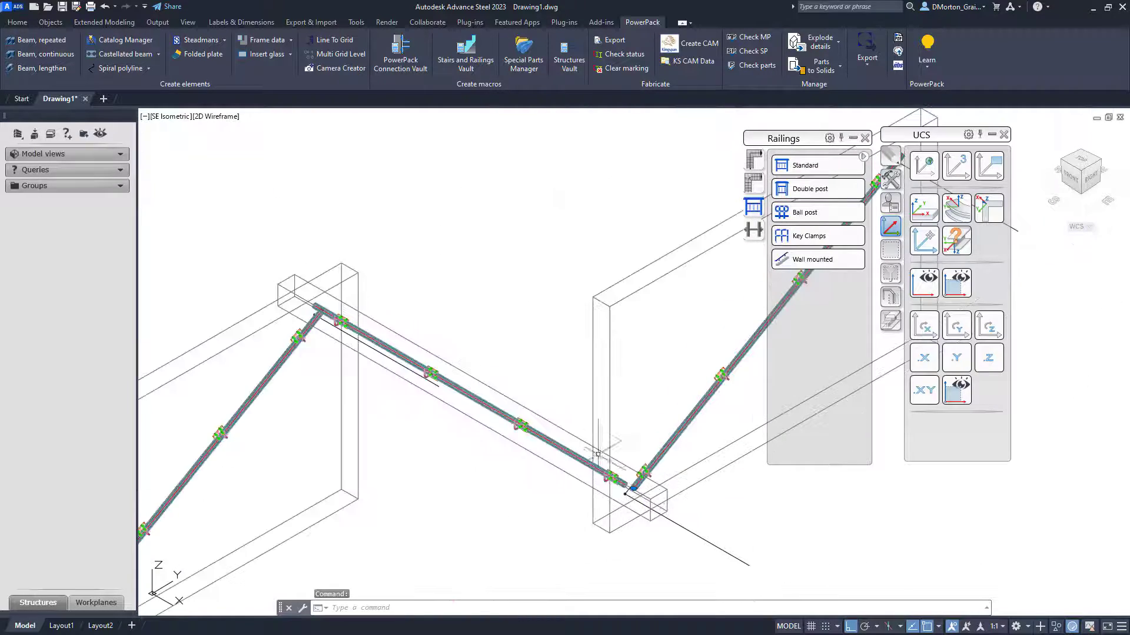
{"action": "scroll", "coordinate": [264, 279], "scroll_direction": "up", "scroll_amount": 8}
{"action": "scroll", "coordinate": [264, 278], "scroll_direction": "up", "scroll_amount": 6}
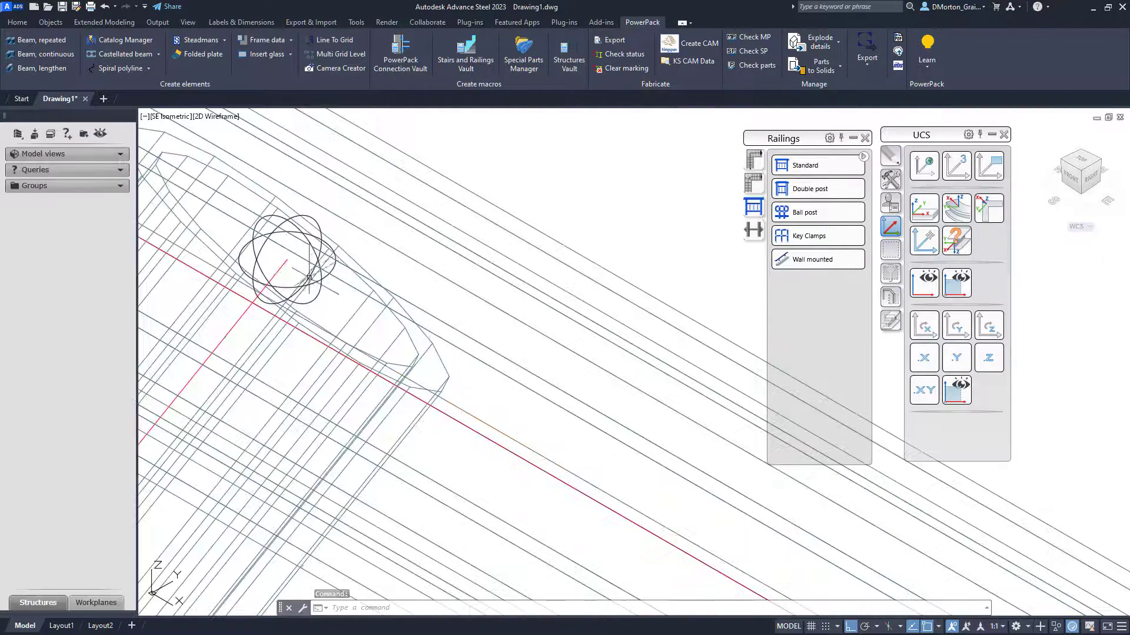
{"action": "scroll", "coordinate": [326, 274], "scroll_direction": "down", "scroll_amount": 8}
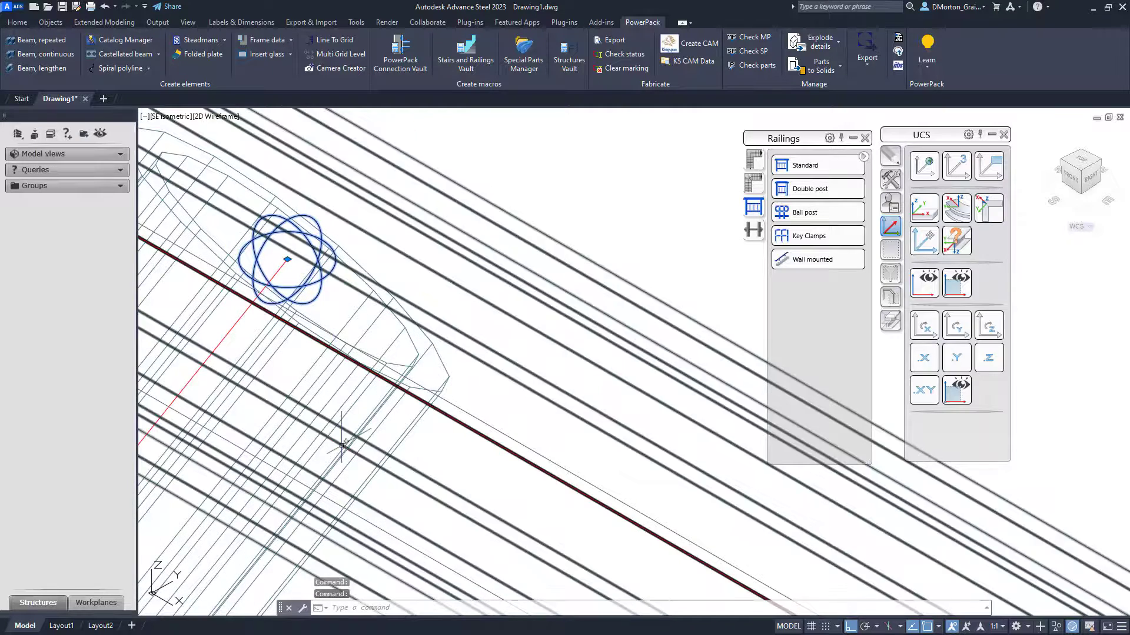
{"action": "scroll", "coordinate": [218, 263], "scroll_direction": "down", "scroll_amount": 6}
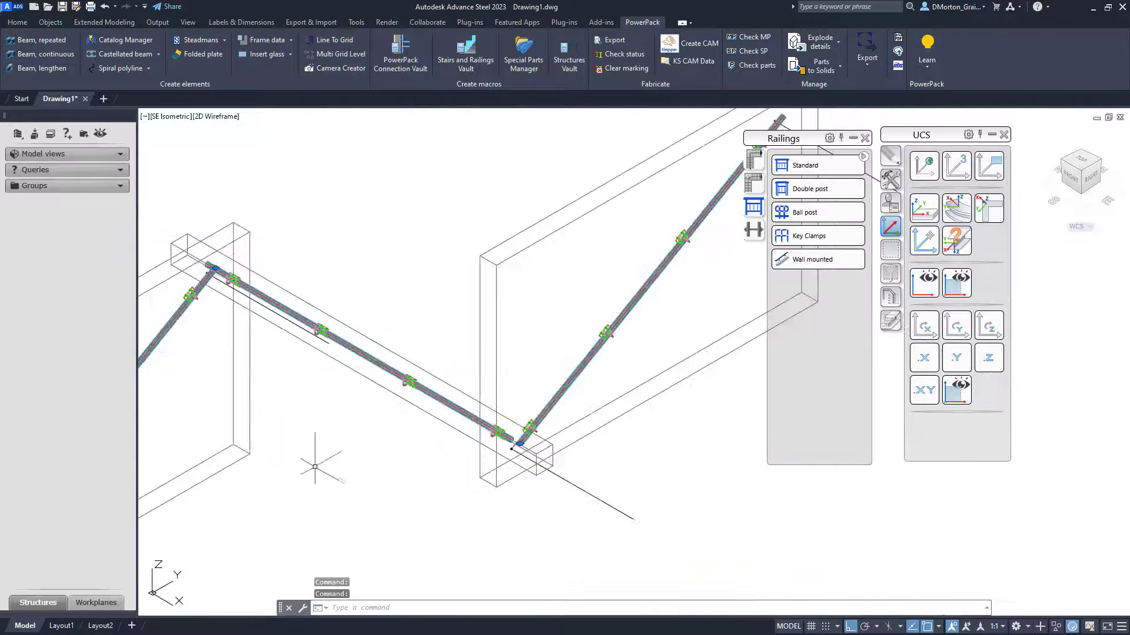
{"action": "key", "text": "Return"}
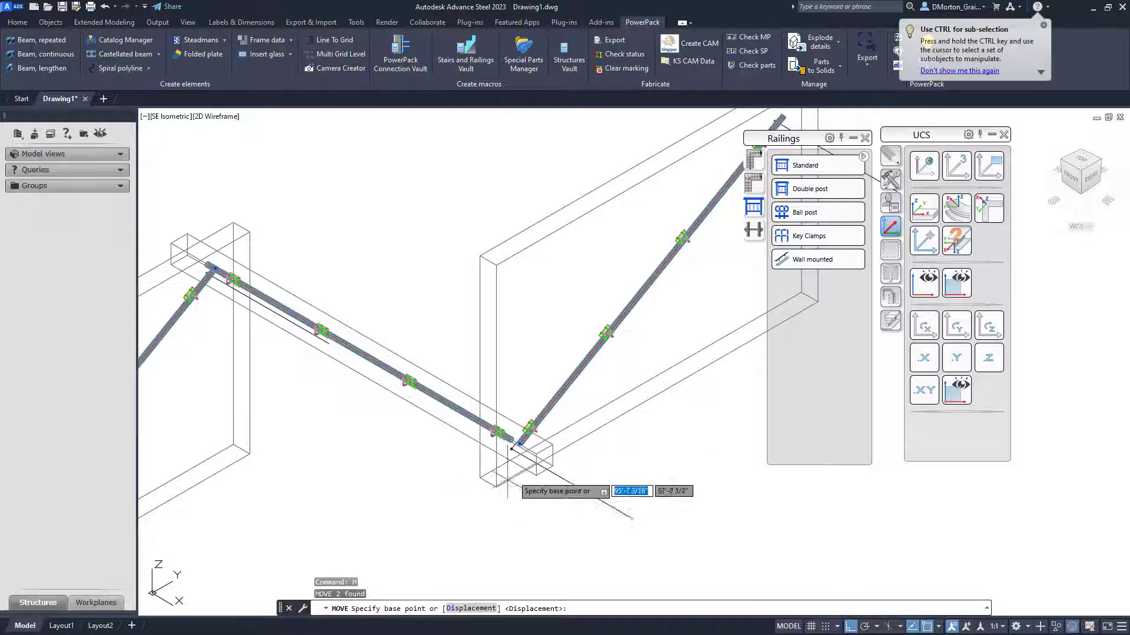
{"action": "scroll", "coordinate": [507, 456], "scroll_direction": "up", "scroll_amount": 5}
{"action": "scroll", "coordinate": [345, 418], "scroll_direction": "up", "scroll_amount": 2}
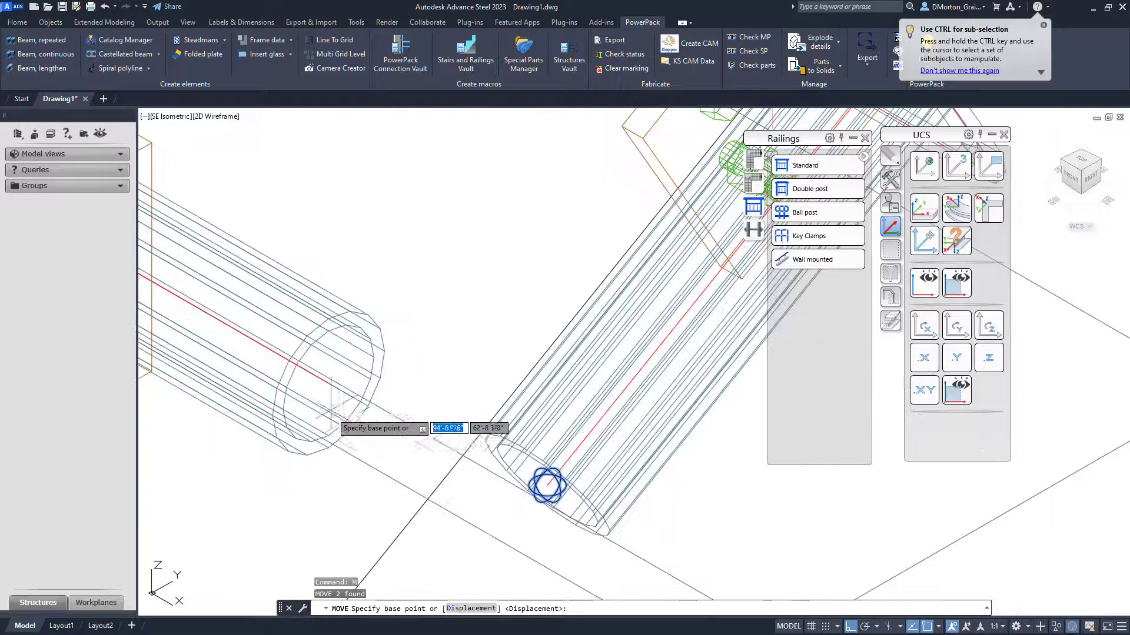
{"action": "left_click", "coordinate": [329, 383]}
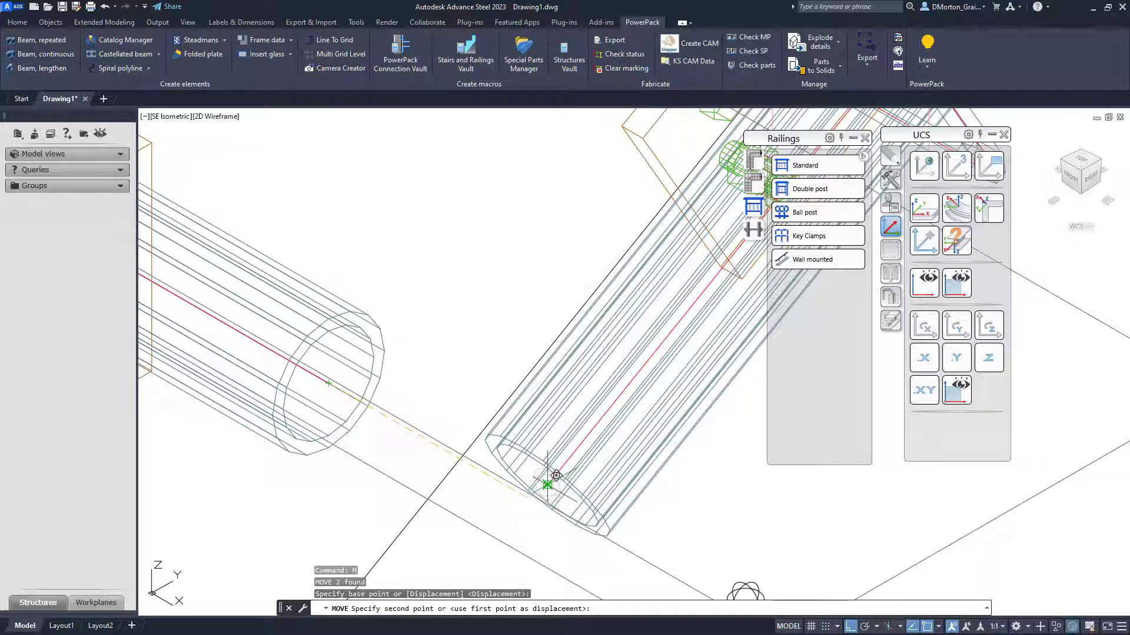
{"action": "left_click", "coordinate": [548, 483]}
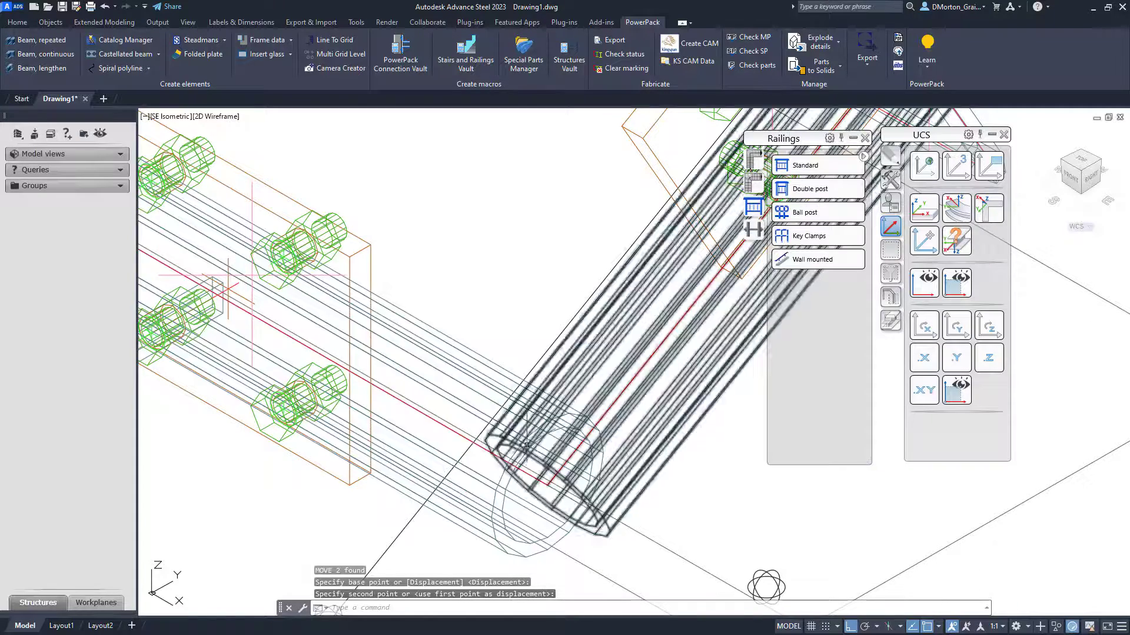
{"action": "scroll", "coordinate": [608, 376], "scroll_direction": "down", "scroll_amount": 8}
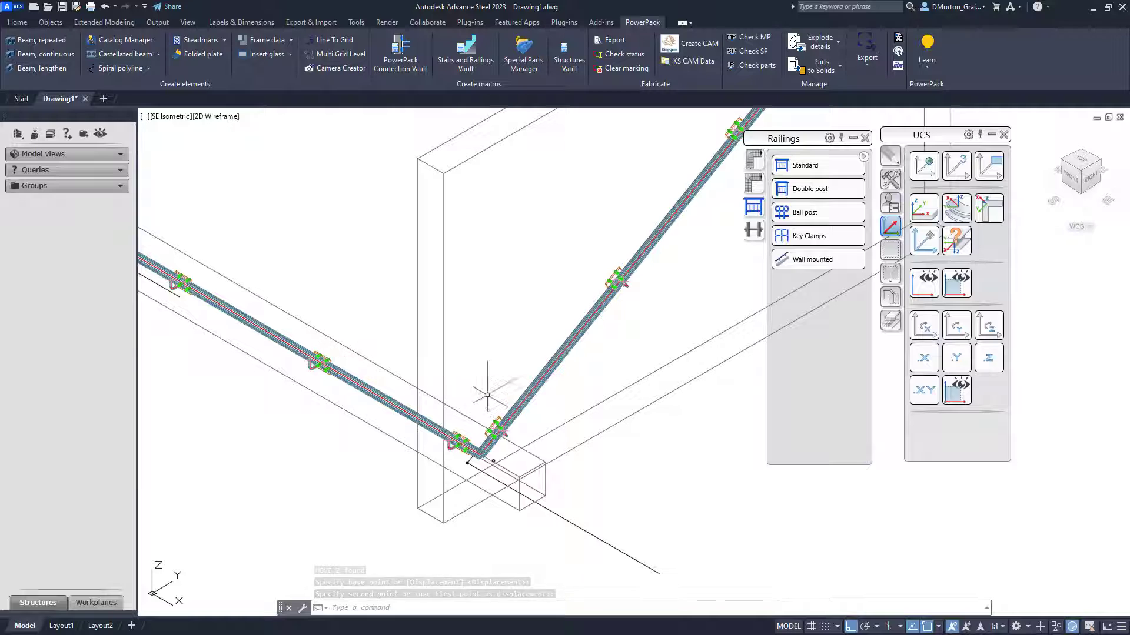
{"action": "scroll", "coordinate": [528, 423], "scroll_direction": "down", "scroll_amount": 2}
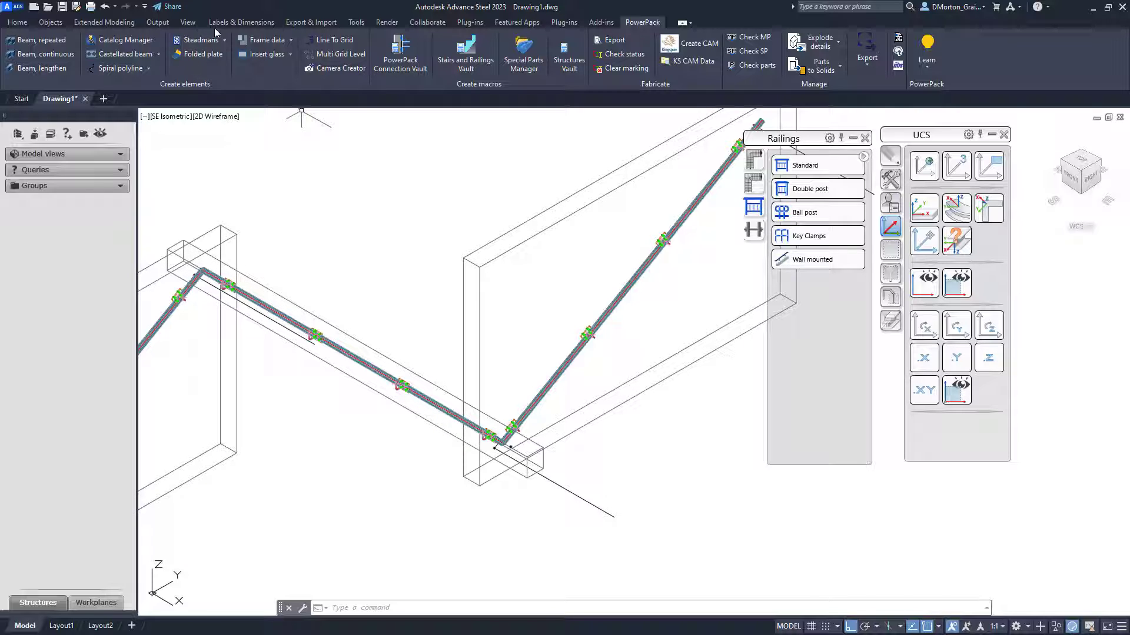
- Add a Railing joint handrail between the left sloped handrail and the horizontal handrail at the upper bend
{"action": "left_click", "coordinate": [121, 23]}
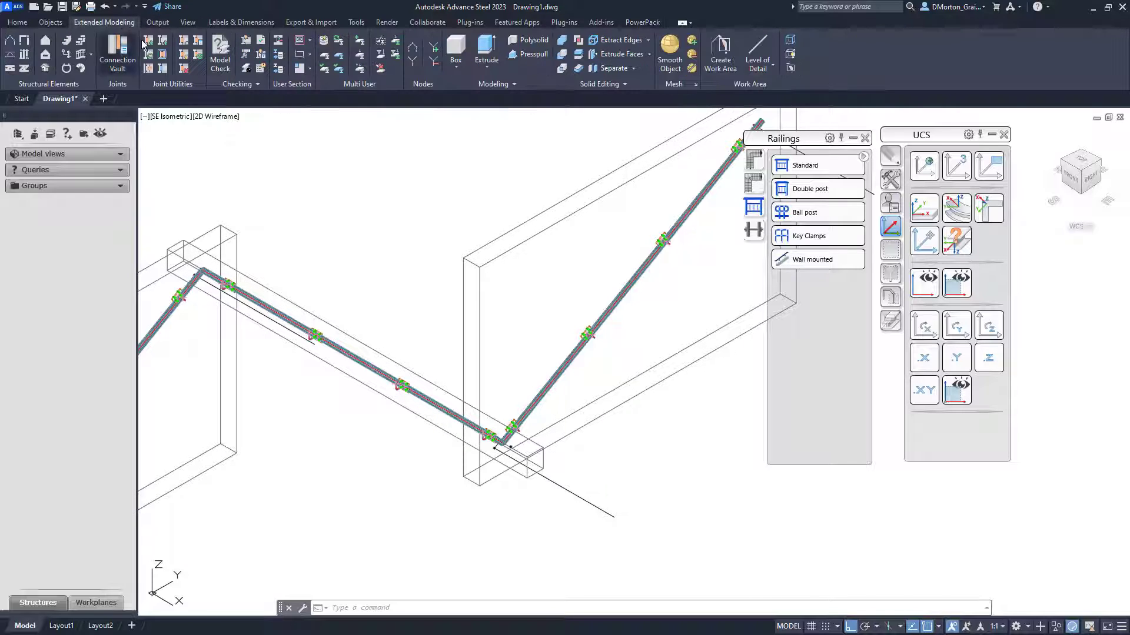
{"action": "left_click", "coordinate": [118, 56]}
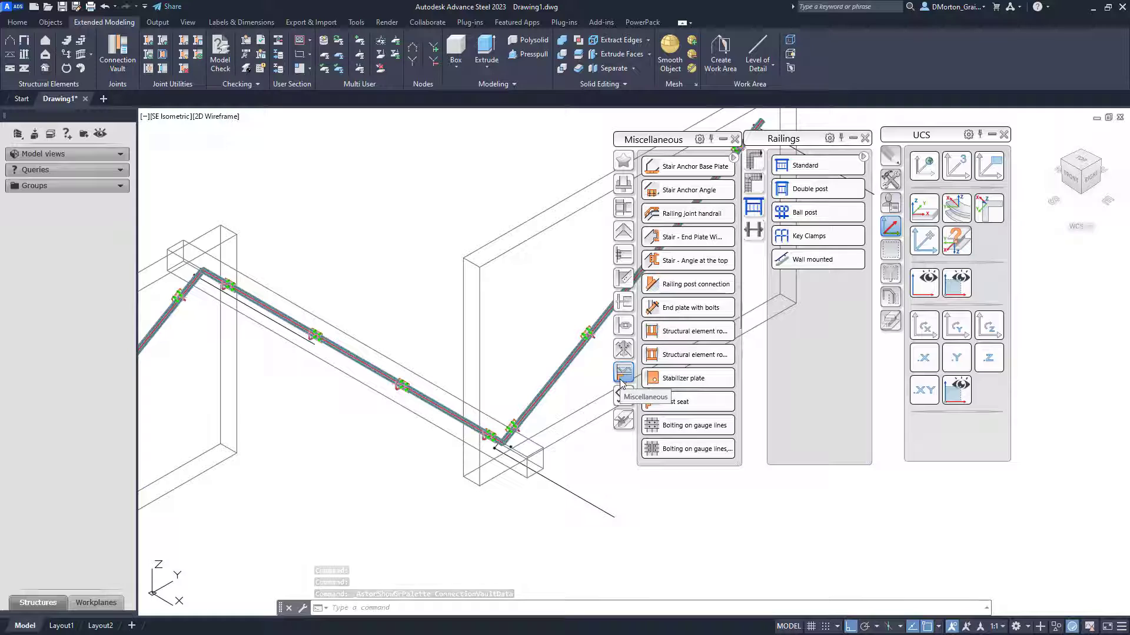
{"action": "left_click", "coordinate": [677, 212]}
{"action": "scroll", "coordinate": [189, 290], "scroll_direction": "up", "scroll_amount": 2}
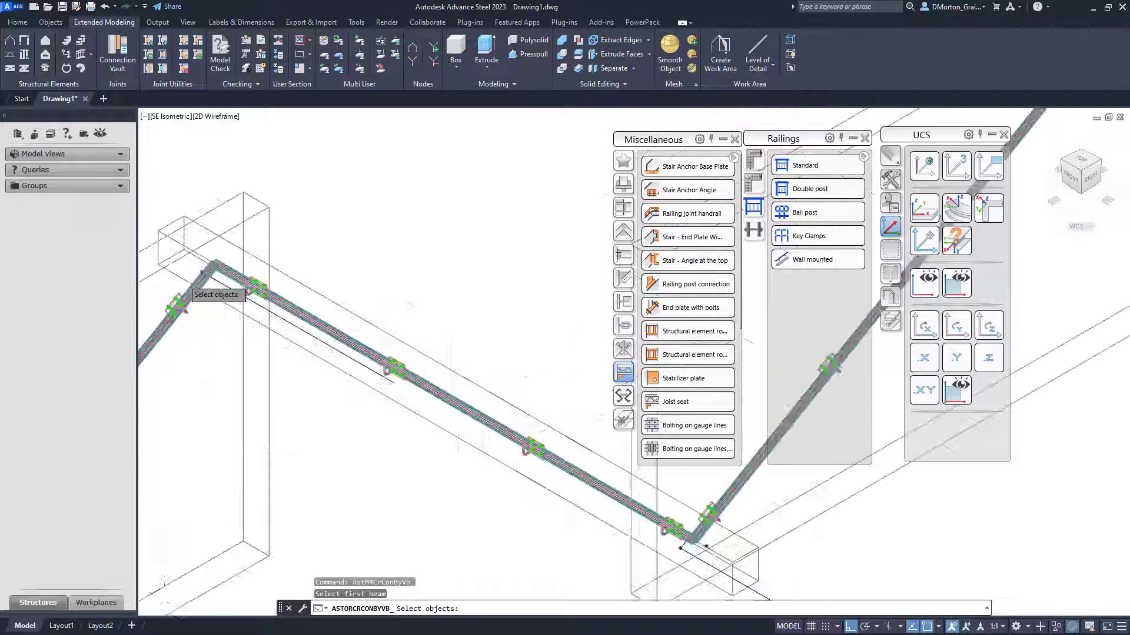
{"action": "scroll", "coordinate": [182, 279], "scroll_direction": "up", "scroll_amount": 3}
{"action": "left_click", "coordinate": [231, 336]}
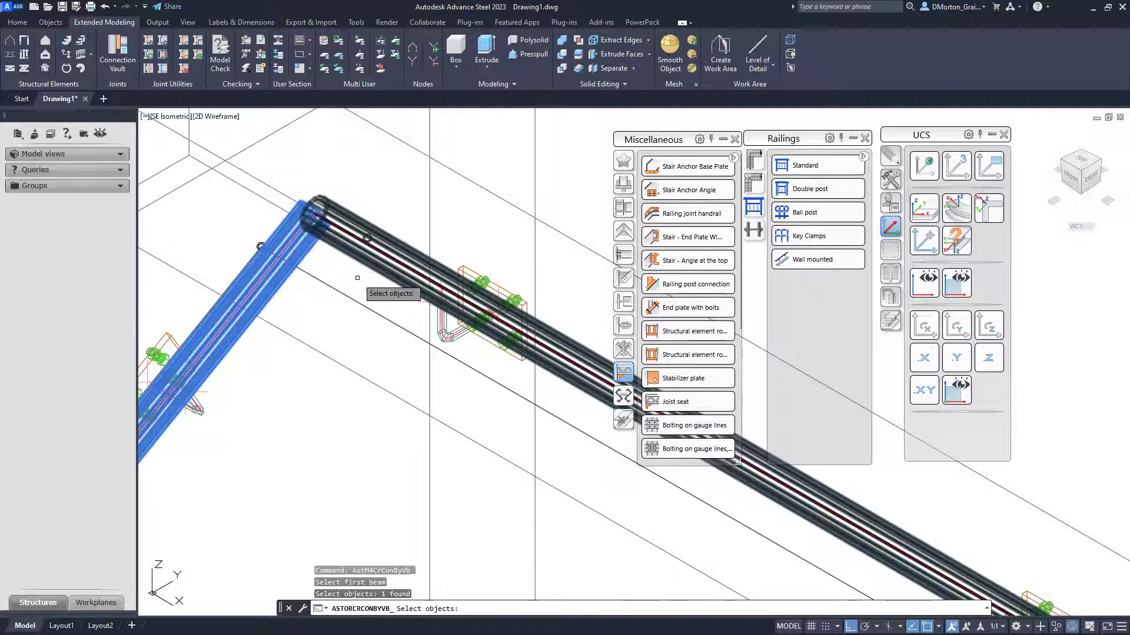
{"action": "key", "text": "Return"}
{"action": "left_click", "coordinate": [359, 250]}
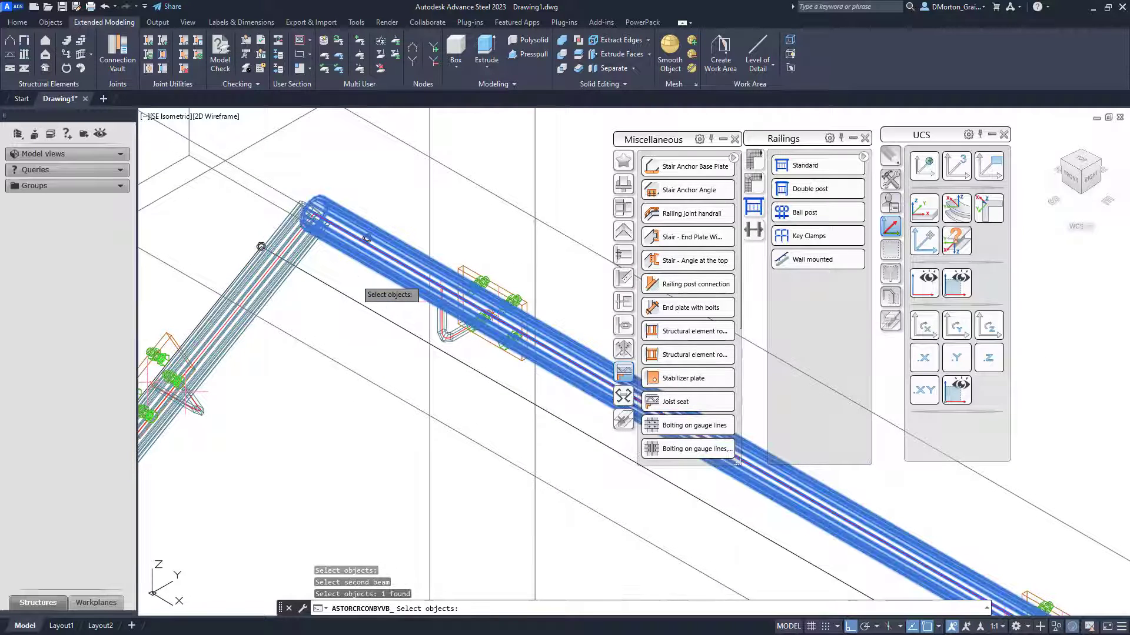
{"action": "key", "text": "Return"}
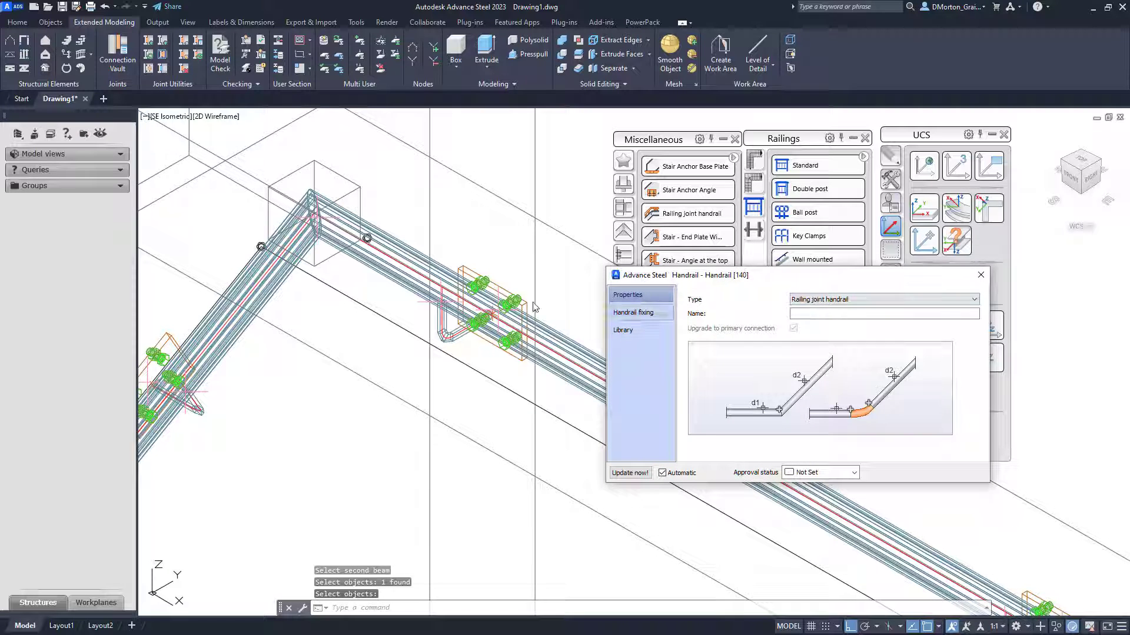
- Set the joint's connection type to Knee and enable the 1.5*diameter radius formula
{"action": "left_click", "coordinate": [653, 313]}
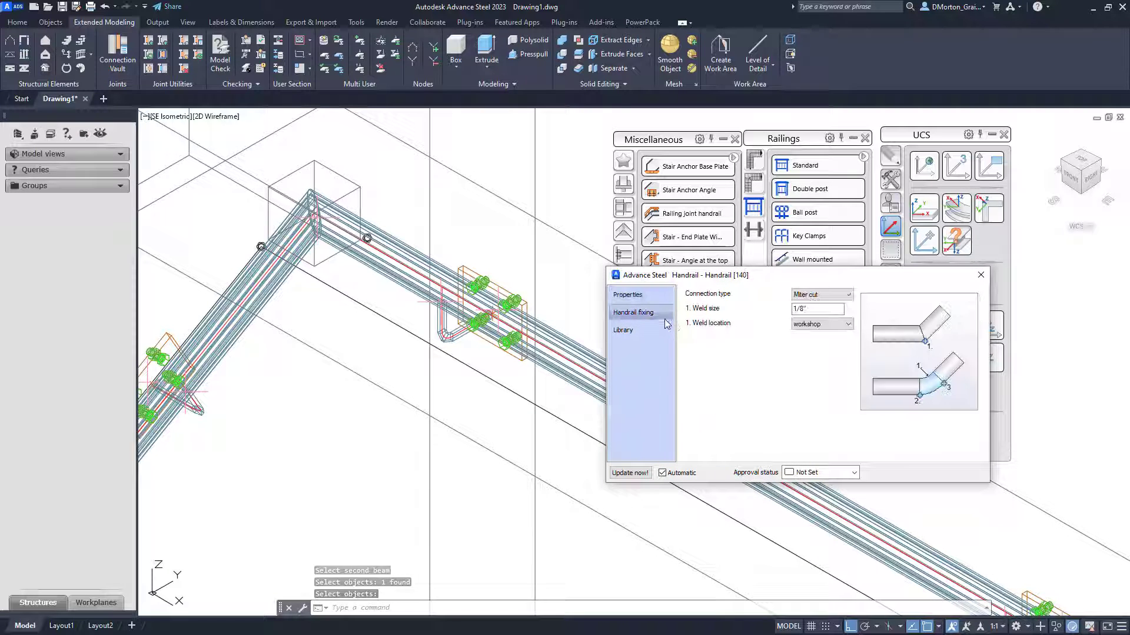
{"action": "left_click", "coordinate": [806, 295]}
{"action": "left_click", "coordinate": [807, 305]}
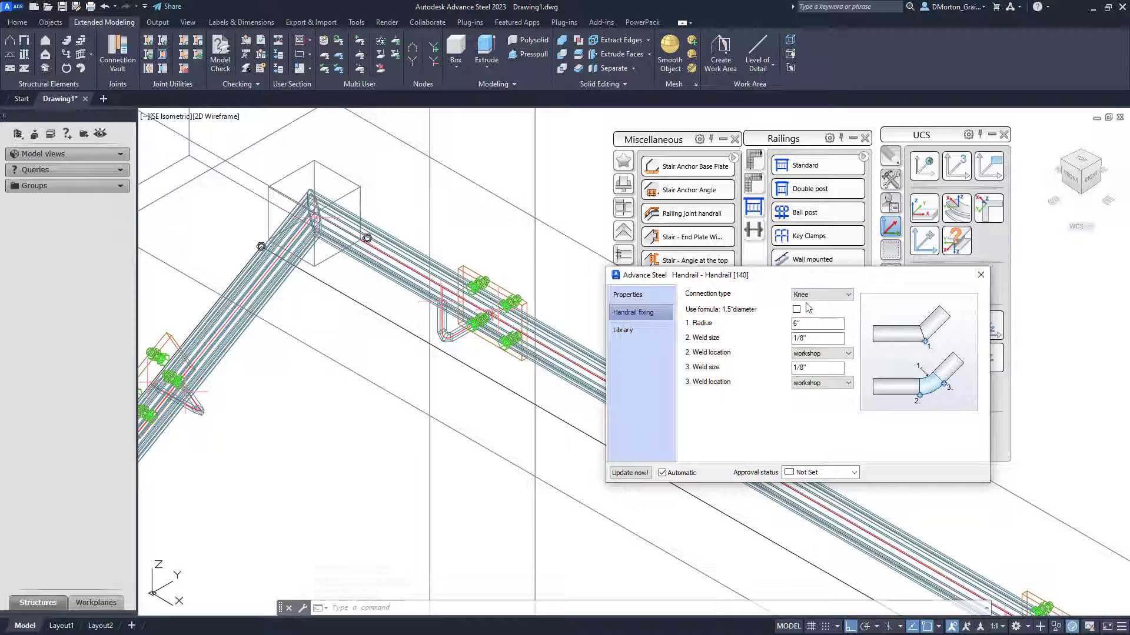
{"action": "left_click", "coordinate": [797, 310]}
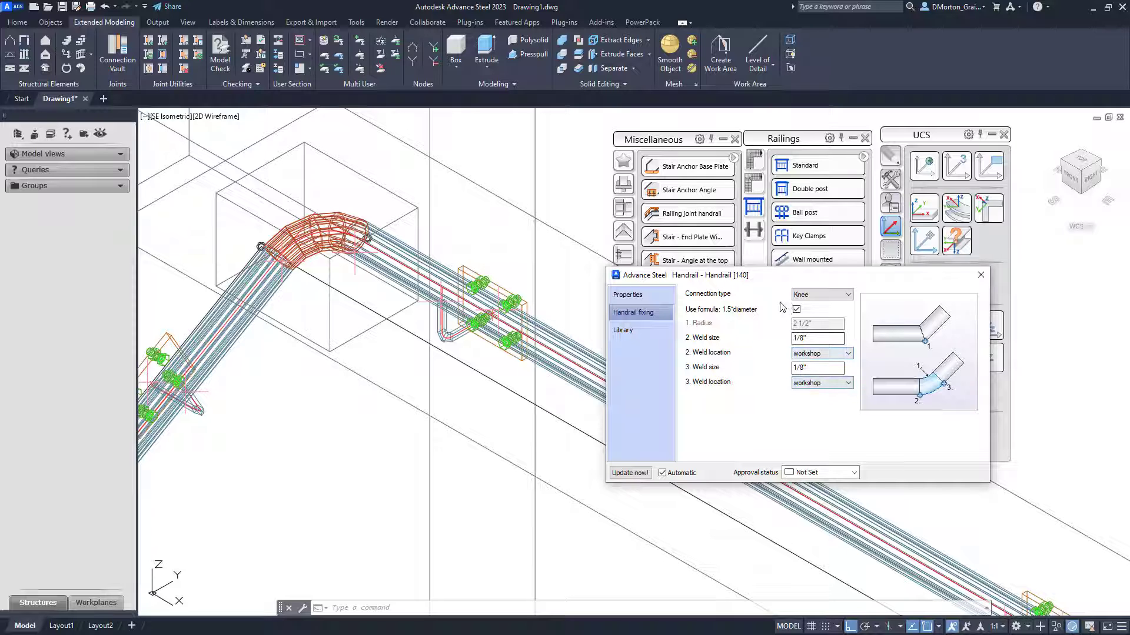
{"action": "left_click", "coordinate": [980, 274]}
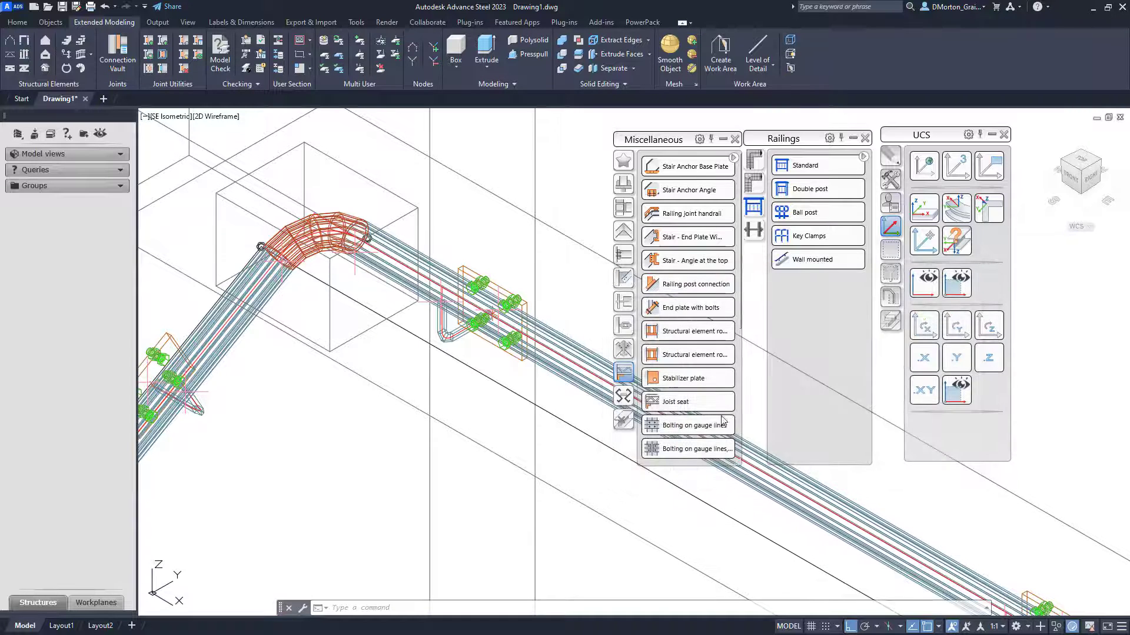
- Add a Railing joint handrail between the horizontal handrail and the right sloped handrail at the lower bend
{"action": "scroll", "coordinate": [269, 259], "scroll_direction": "down", "scroll_amount": 8}
{"action": "scroll", "coordinate": [382, 319], "scroll_direction": "up", "scroll_amount": 8}
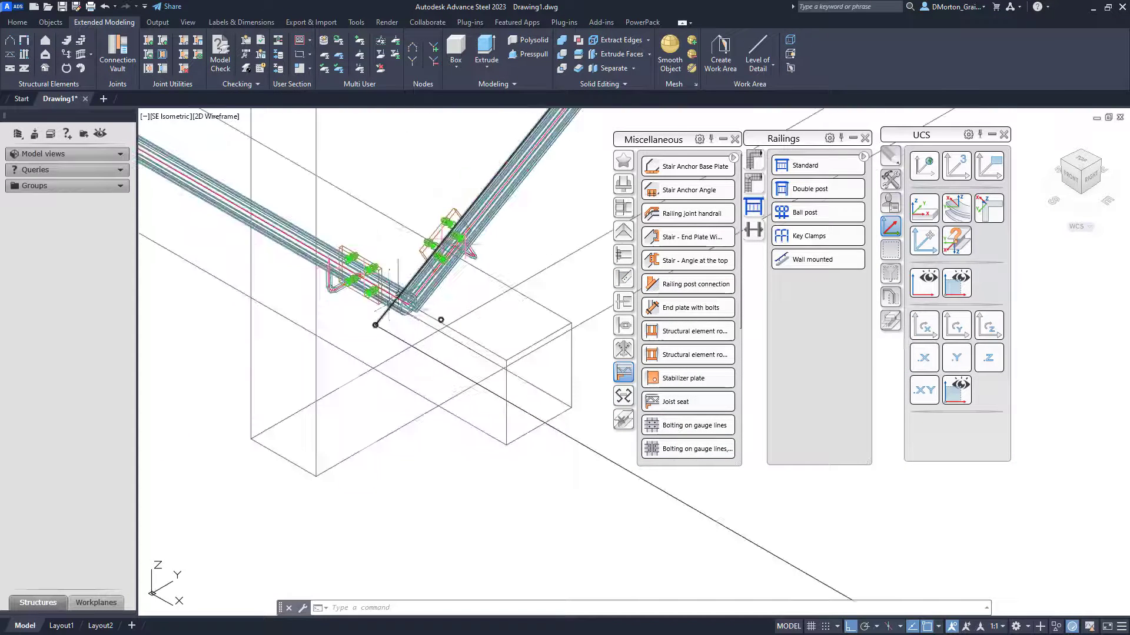
{"action": "left_click", "coordinate": [668, 226]}
{"action": "left_click", "coordinate": [449, 404]}
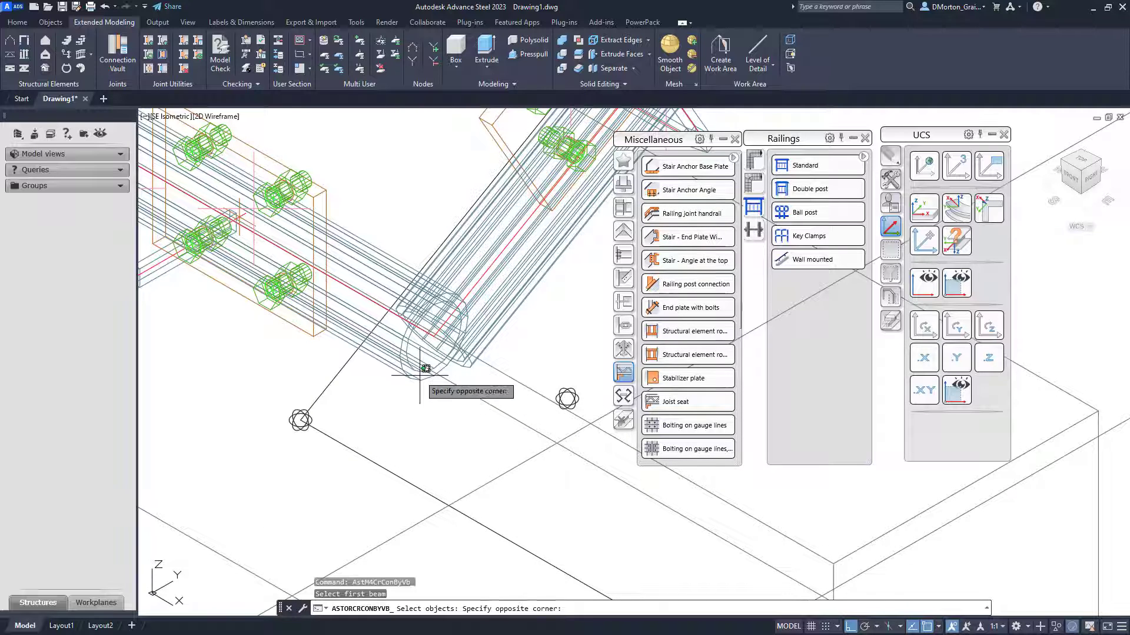
{"action": "left_click", "coordinate": [396, 383]}
{"action": "key", "text": "Return"}
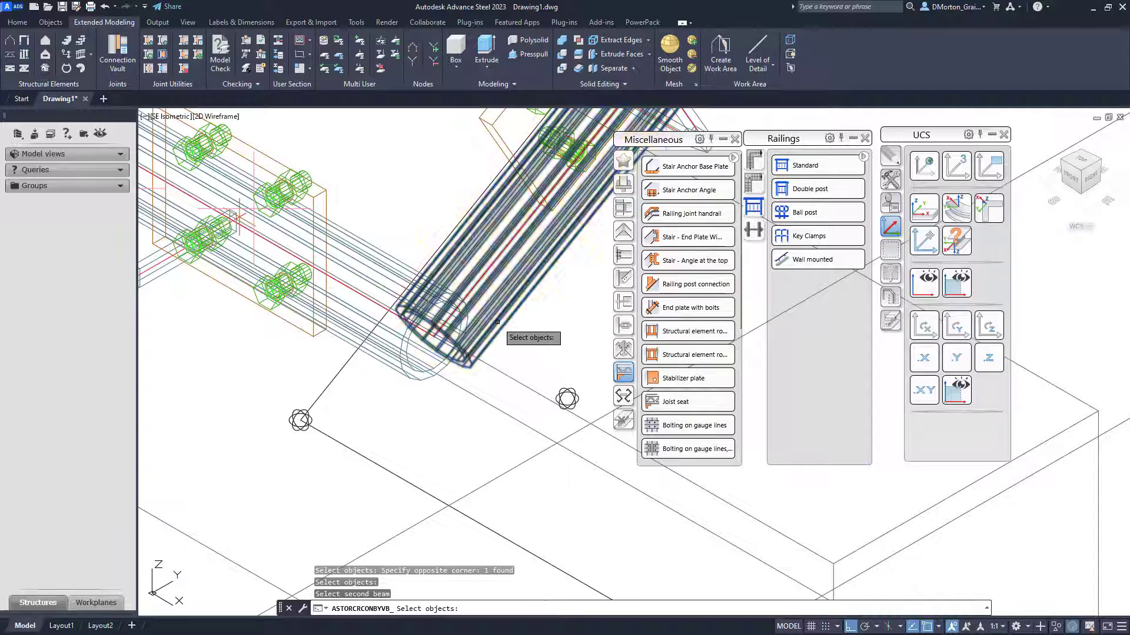
{"action": "left_click", "coordinate": [497, 319]}
{"action": "key", "text": "Return"}
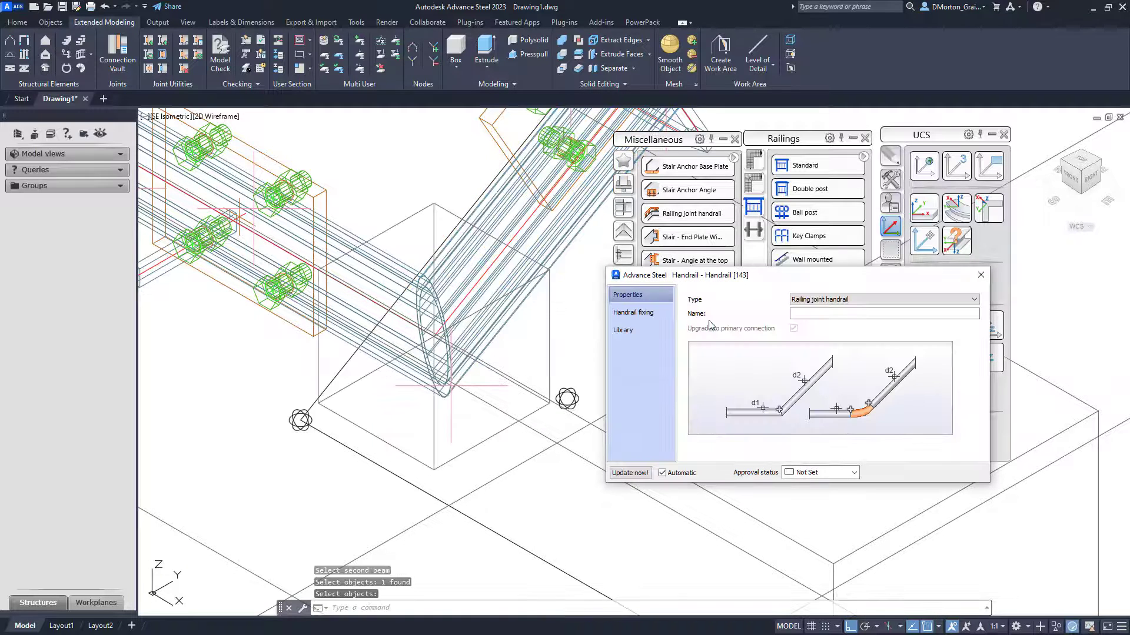
- Set this joint's connection type to Knee with the 1.5*diameter radius formula enabled
{"action": "left_click", "coordinate": [659, 318]}
{"action": "left_click", "coordinate": [811, 297]}
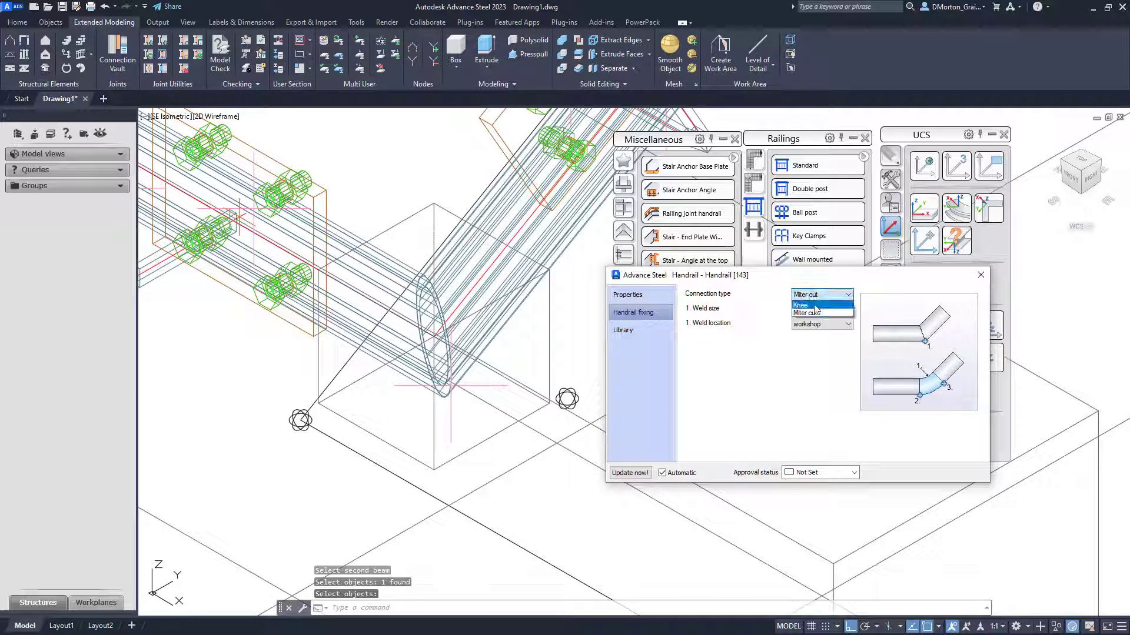
{"action": "left_click", "coordinate": [803, 309]}
{"action": "left_click", "coordinate": [797, 311]}
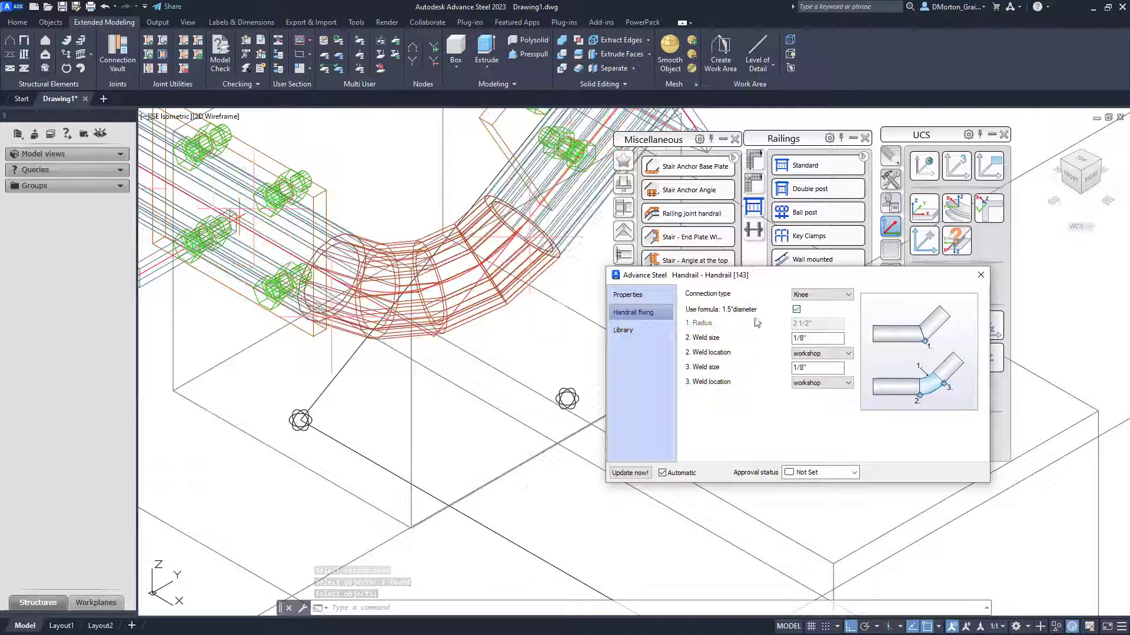
{"action": "left_click", "coordinate": [986, 277]}
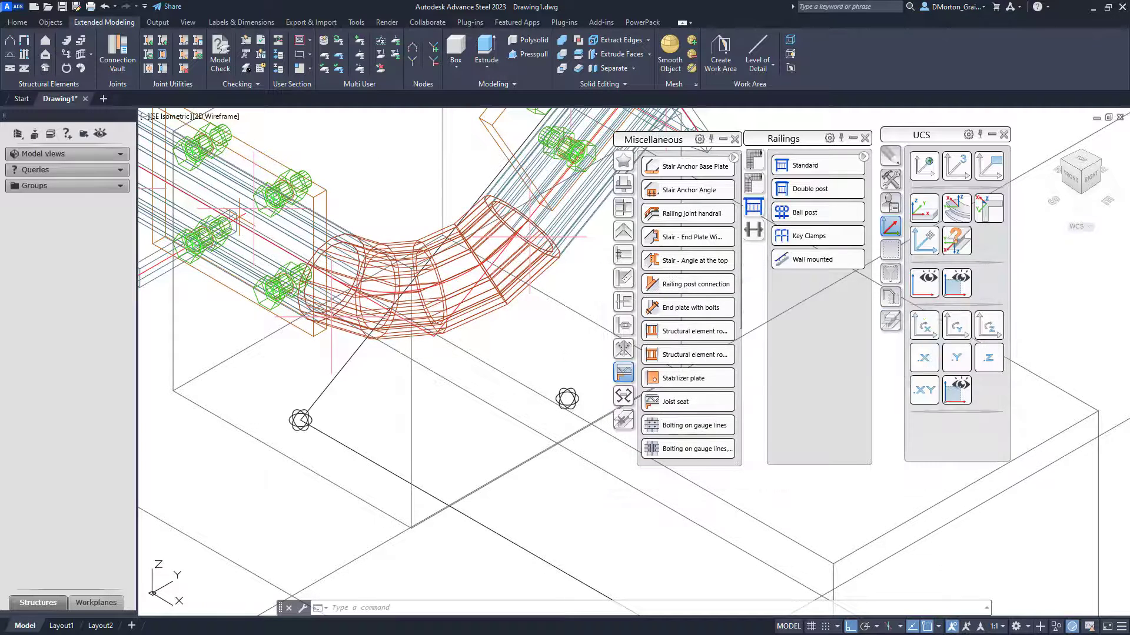
- Switch the viewport visual style to Conceptual to review the joined handrails
{"action": "scroll", "coordinate": [470, 363], "scroll_direction": "down", "scroll_amount": 11}
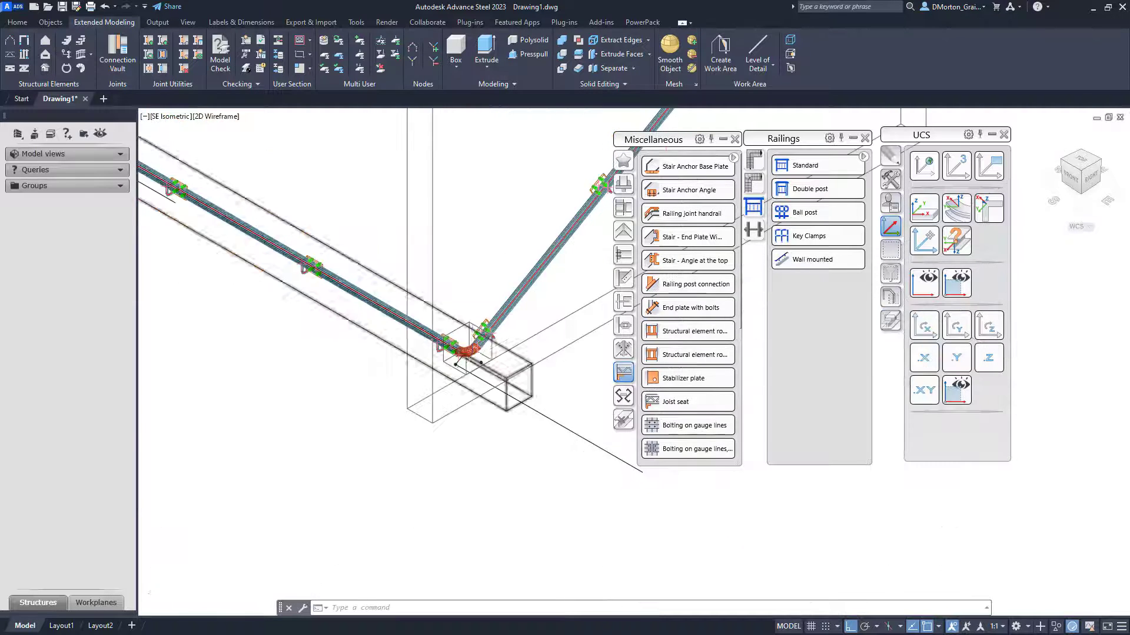
{"action": "left_click", "coordinate": [219, 117]}
{"action": "left_click", "coordinate": [267, 159]}
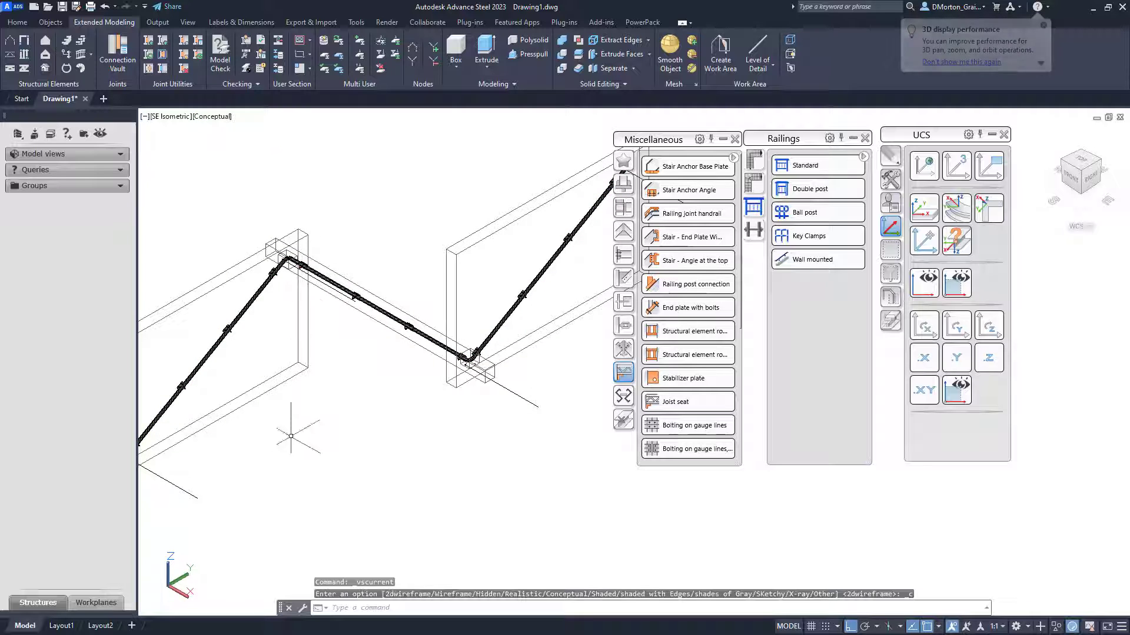
{"action": "scroll", "coordinate": [444, 341], "scroll_direction": "down", "scroll_amount": 2}
{"action": "scroll", "coordinate": [316, 270], "scroll_direction": "up", "scroll_amount": 5}
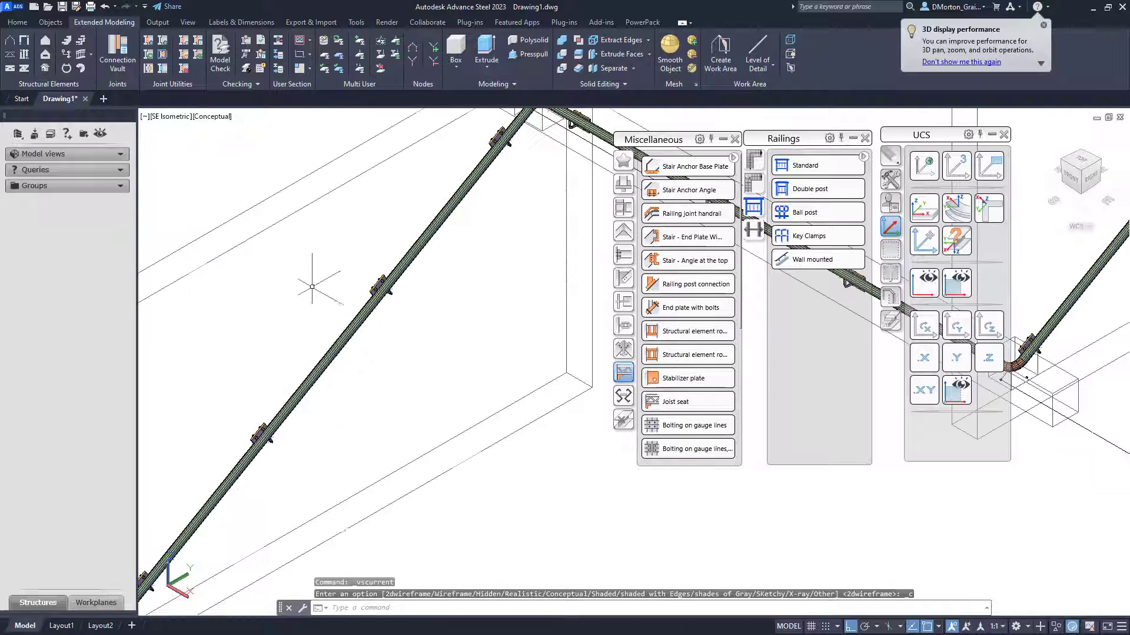
{"action": "scroll", "coordinate": [425, 280], "scroll_direction": "down", "scroll_amount": 4}
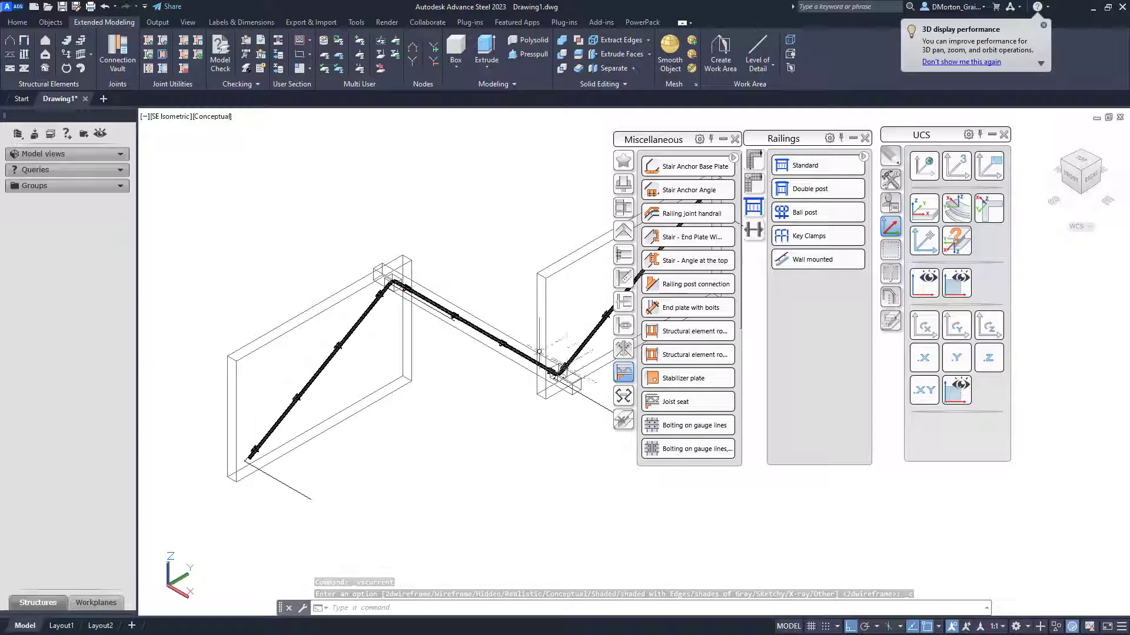
{"action": "scroll", "coordinate": [506, 348], "scroll_direction": "down", "scroll_amount": 3}
{"action": "scroll", "coordinate": [578, 294], "scroll_direction": "up", "scroll_amount": 6}
{"action": "scroll", "coordinate": [541, 339], "scroll_direction": "down", "scroll_amount": 5}
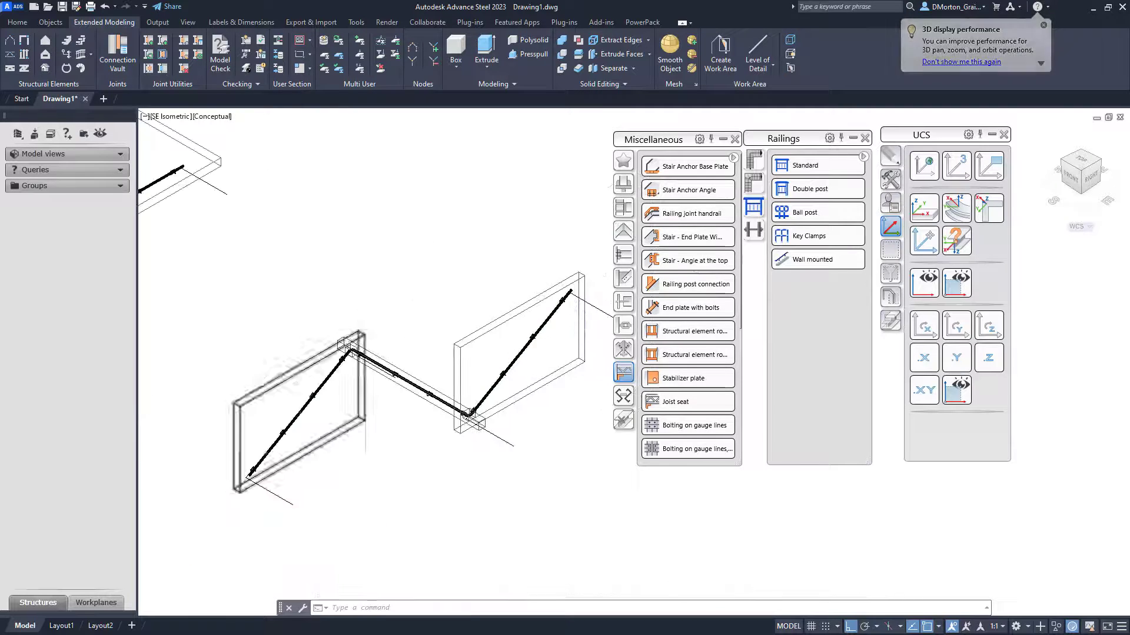
- Review the knee-jointed handrails up close and close the Miscellaneous toolbar
{"action": "scroll", "coordinate": [345, 359], "scroll_direction": "up", "scroll_amount": 8}
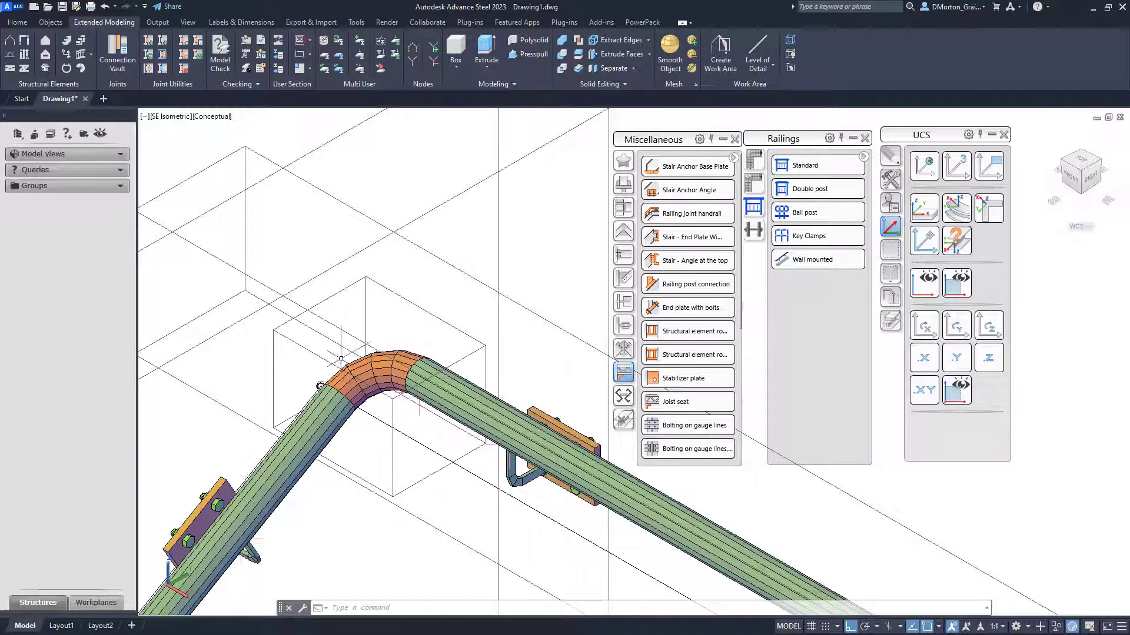
{"action": "scroll", "coordinate": [341, 358], "scroll_direction": "down", "scroll_amount": 8}
{"action": "scroll", "coordinate": [336, 400], "scroll_direction": "up", "scroll_amount": 3}
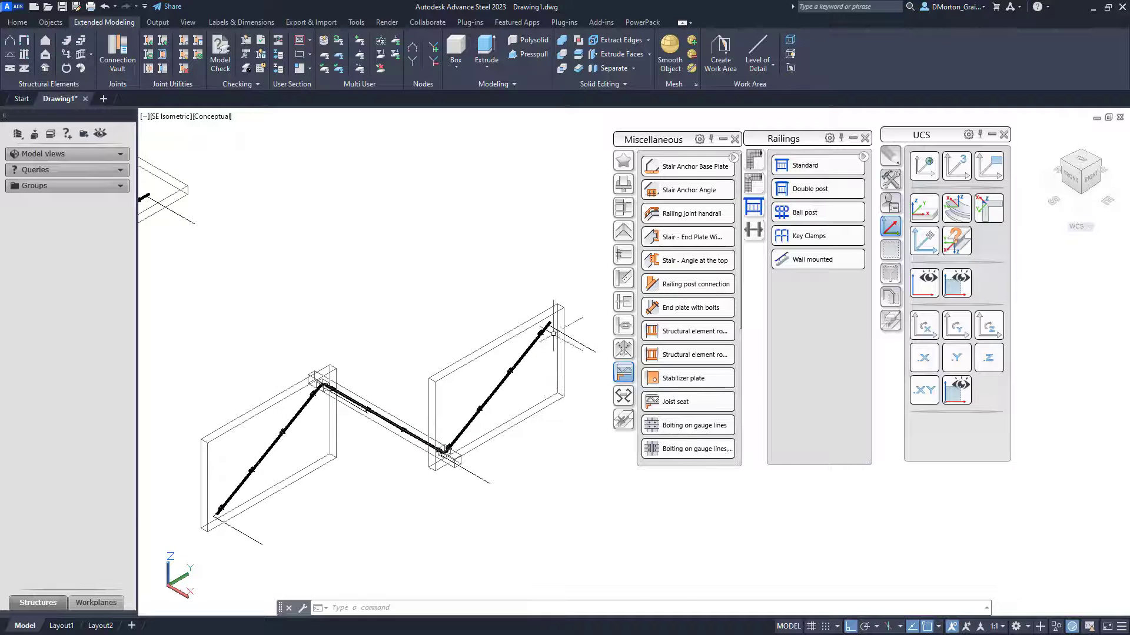
{"action": "scroll", "coordinate": [552, 312], "scroll_direction": "up", "scroll_amount": 4}
{"action": "scroll", "coordinate": [552, 313], "scroll_direction": "down", "scroll_amount": 5}
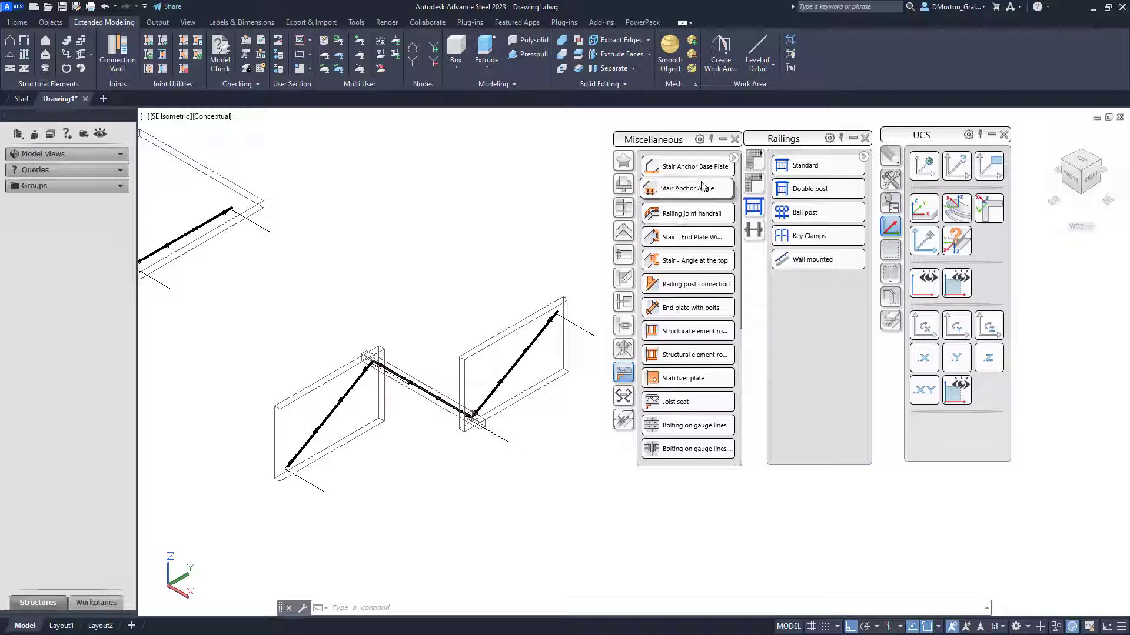
{"action": "left_click", "coordinate": [734, 139]}
- Draw a three-segment zigzag polyline in the empty area above the existing railings
{"action": "scroll", "coordinate": [603, 385], "scroll_direction": "down", "scroll_amount": 3}
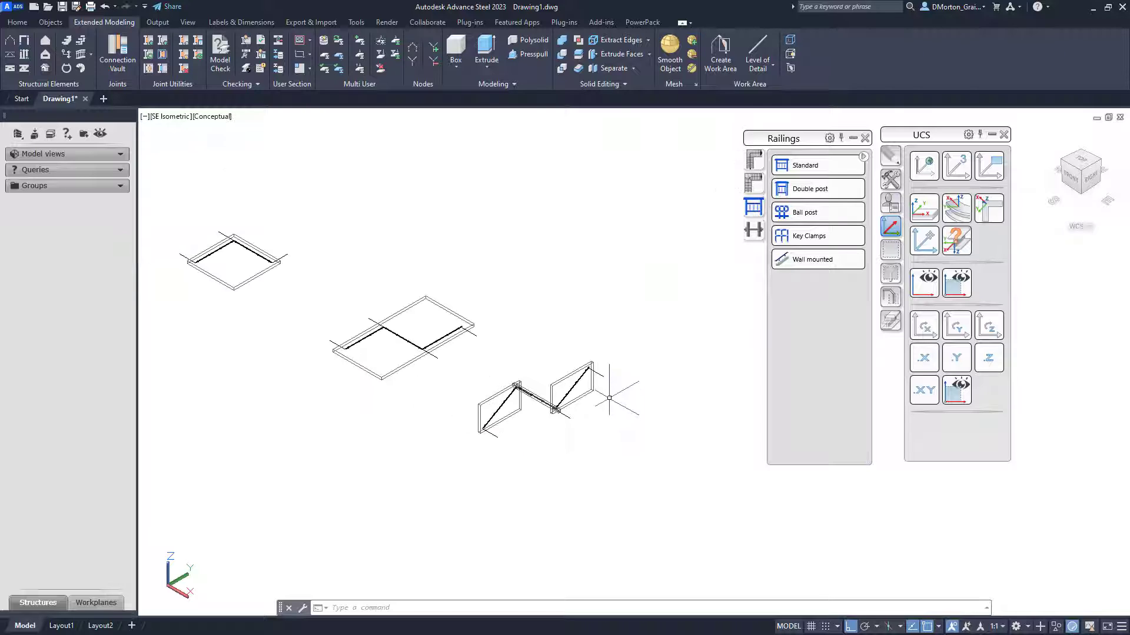
{"action": "scroll", "coordinate": [228, 252], "scroll_direction": "up", "scroll_amount": 6}
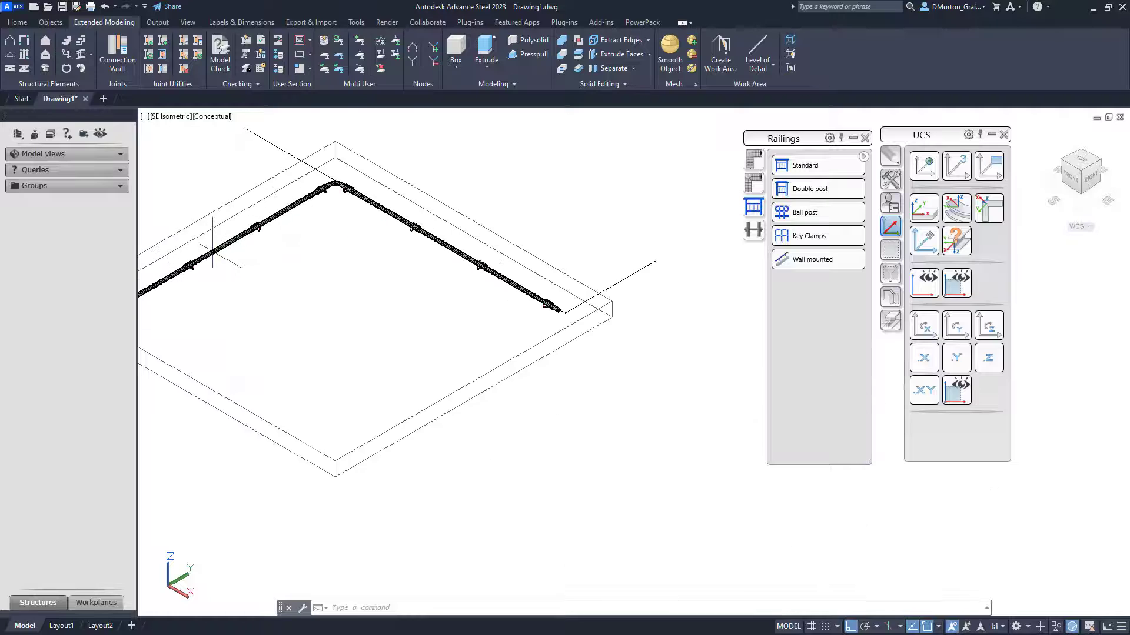
{"action": "scroll", "coordinate": [221, 259], "scroll_direction": "down", "scroll_amount": 6}
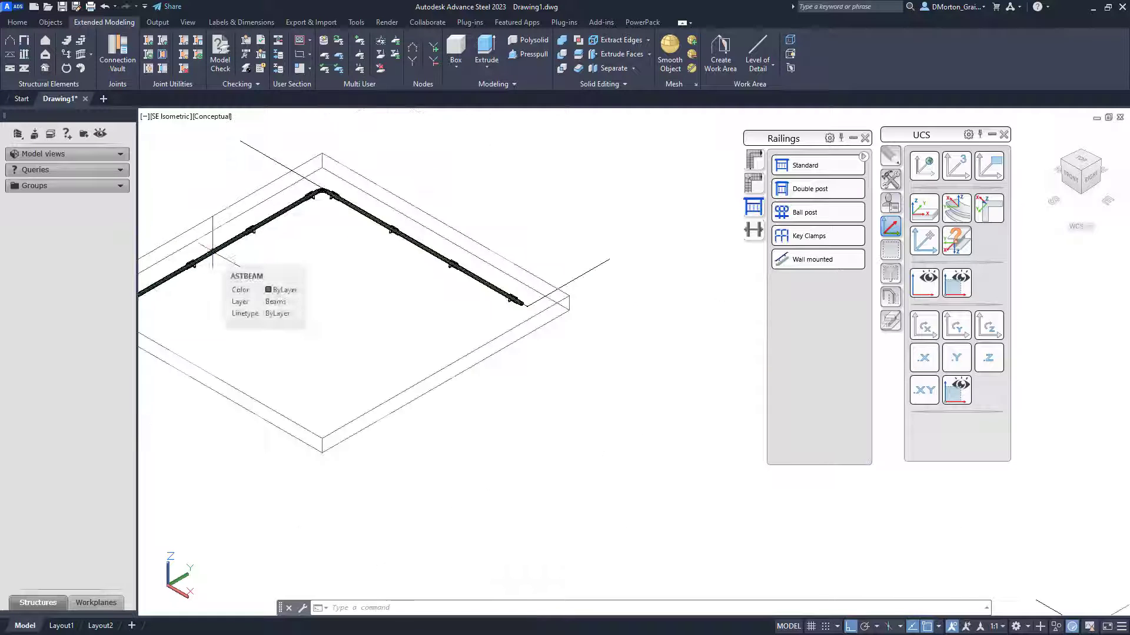
{"action": "scroll", "coordinate": [323, 299], "scroll_direction": "up", "scroll_amount": 6}
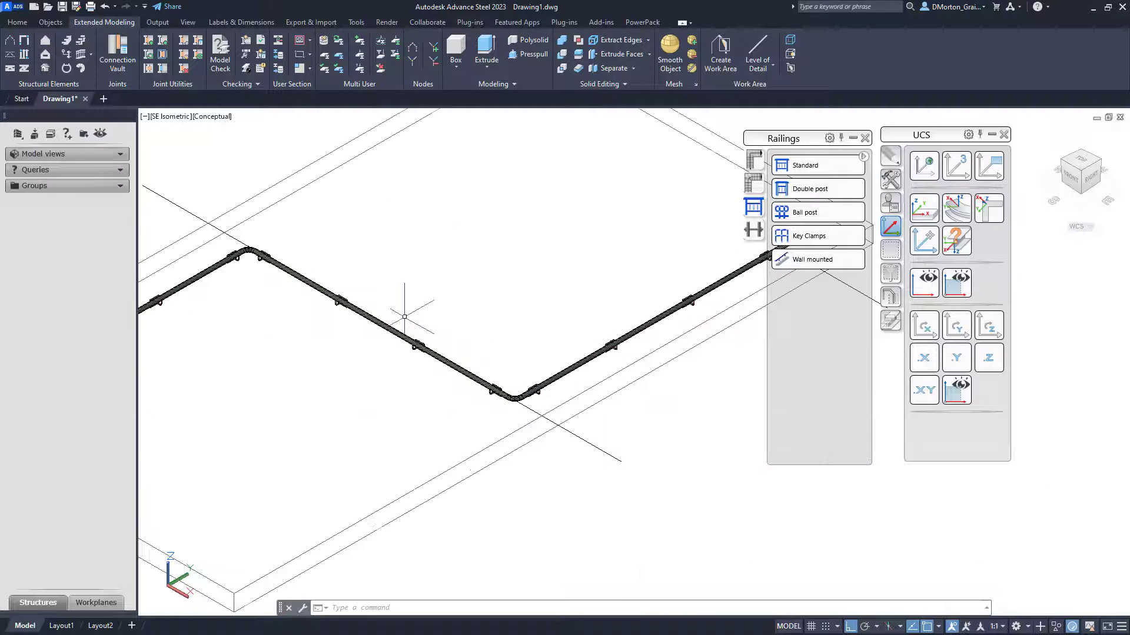
{"action": "scroll", "coordinate": [415, 272], "scroll_direction": "down", "scroll_amount": 6}
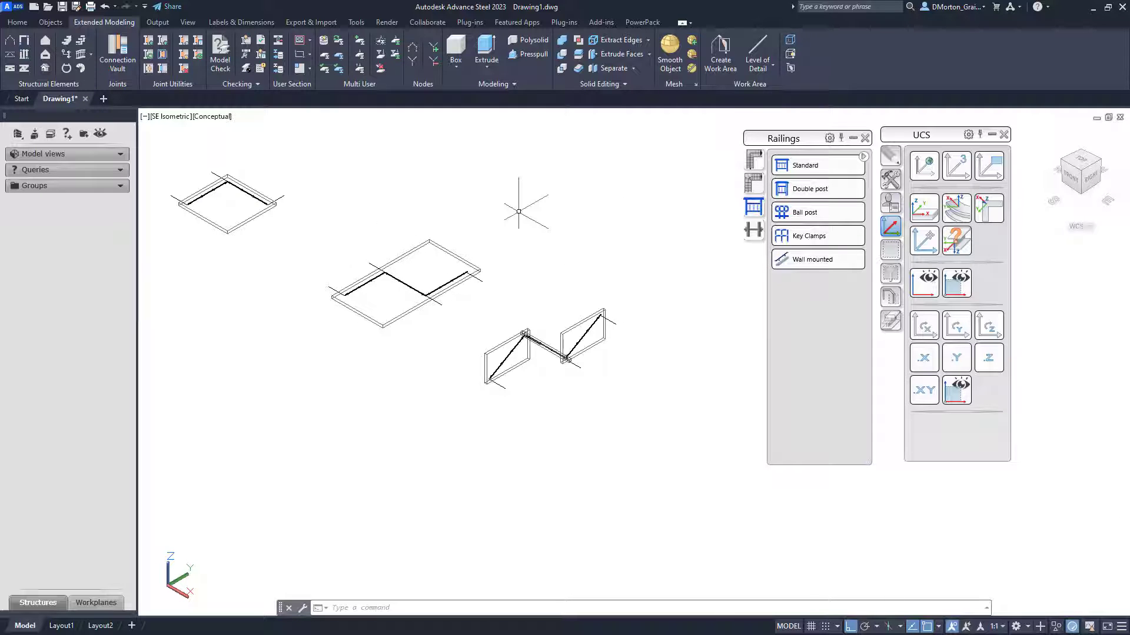
{"action": "scroll", "coordinate": [353, 262], "scroll_direction": "down", "scroll_amount": 2}
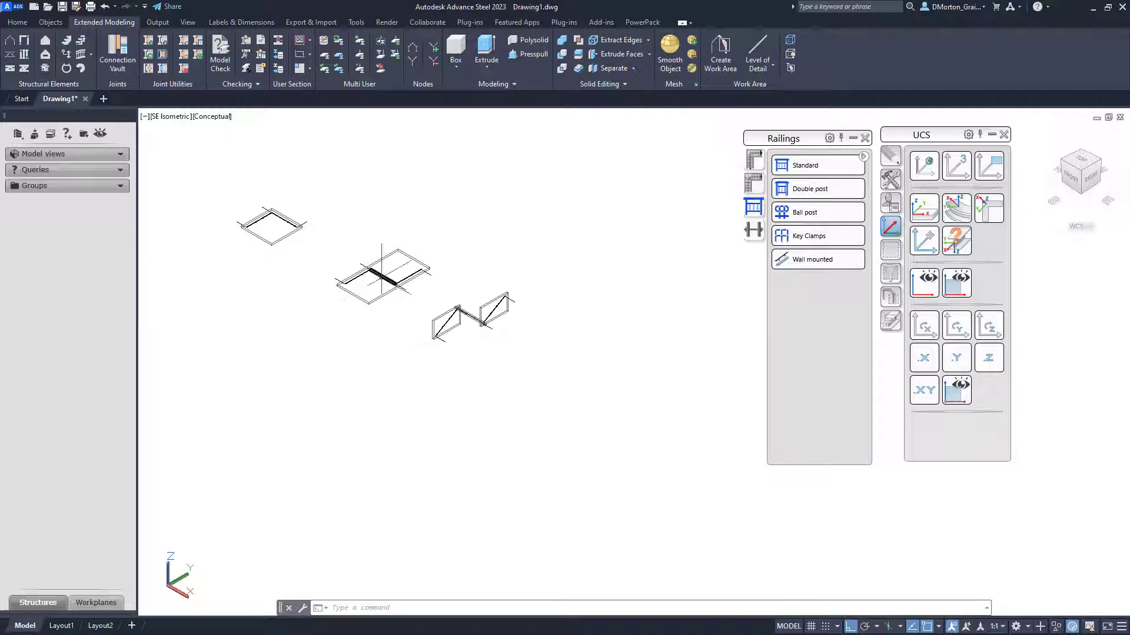
{"action": "key", "text": "Return"}
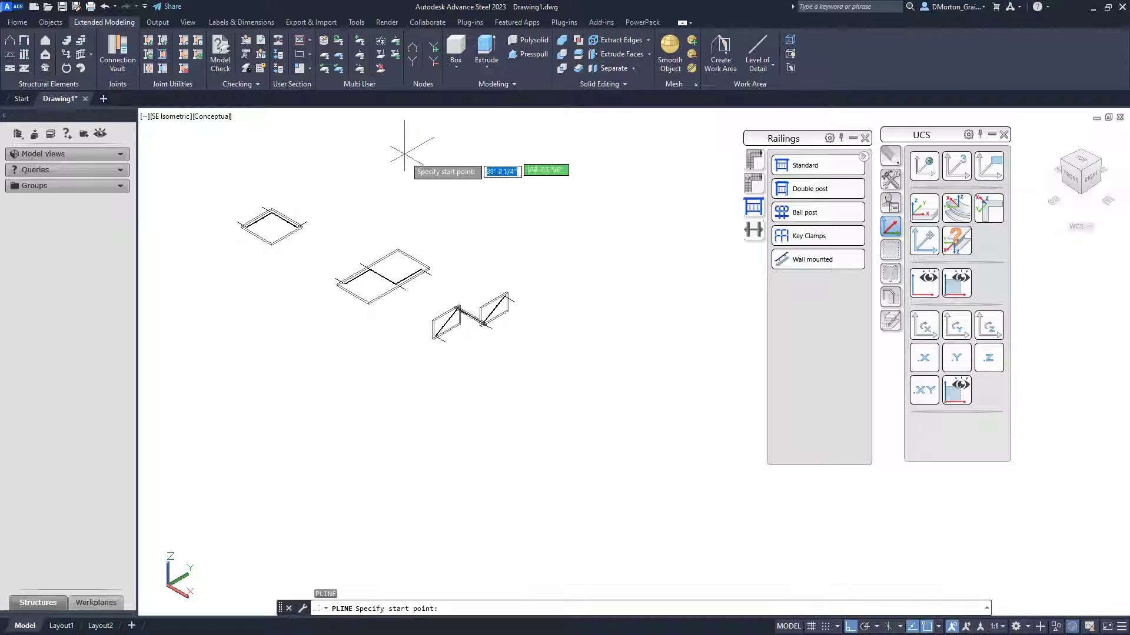
{"action": "left_click", "coordinate": [405, 194]}
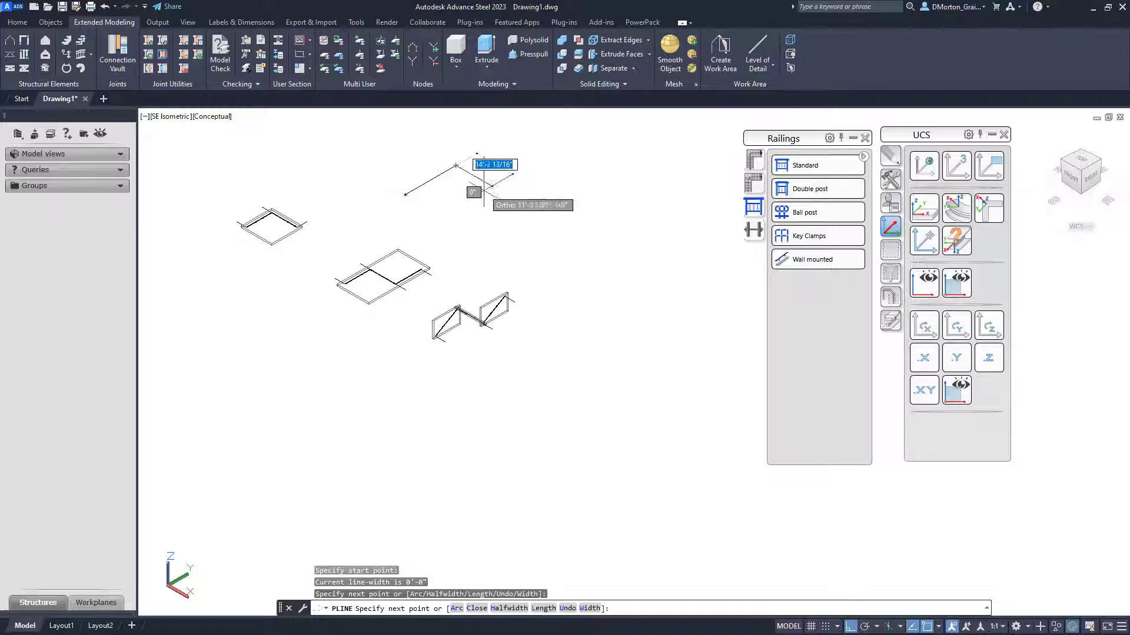
{"action": "left_click", "coordinate": [509, 196]}
{"action": "left_click", "coordinate": [565, 165]}
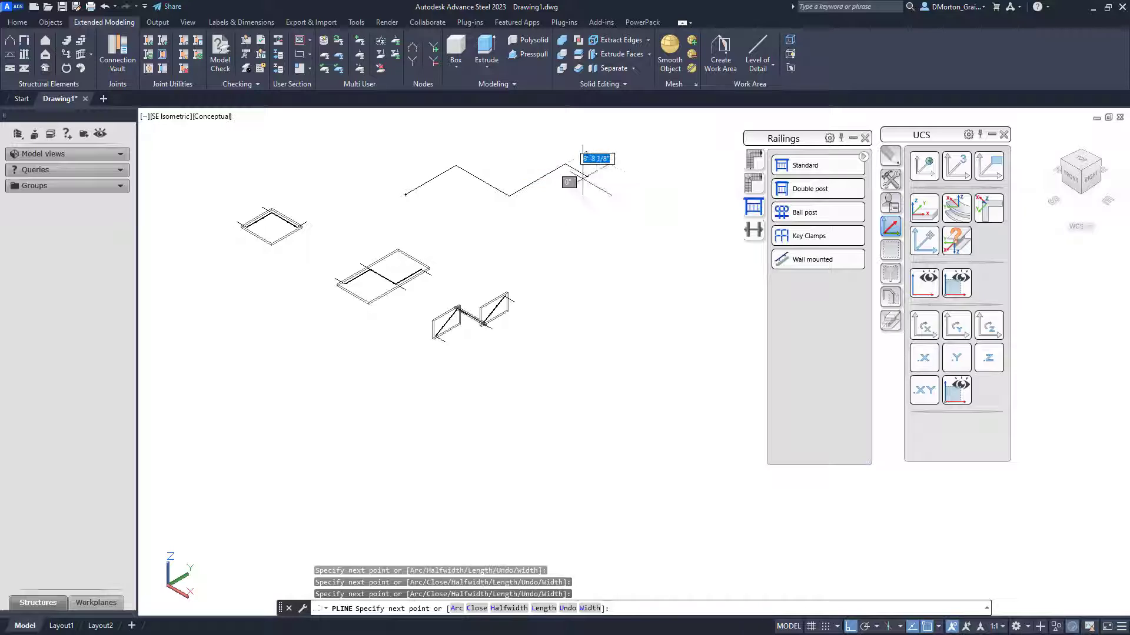
{"action": "right_click", "coordinate": [623, 213]}
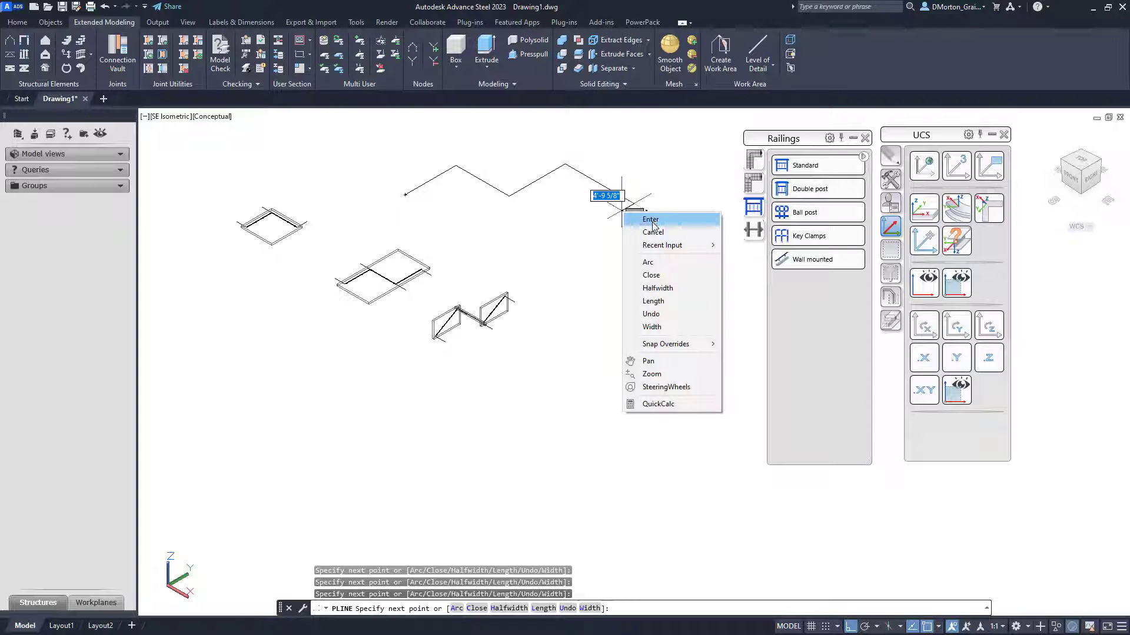
{"action": "left_click", "coordinate": [651, 219]}
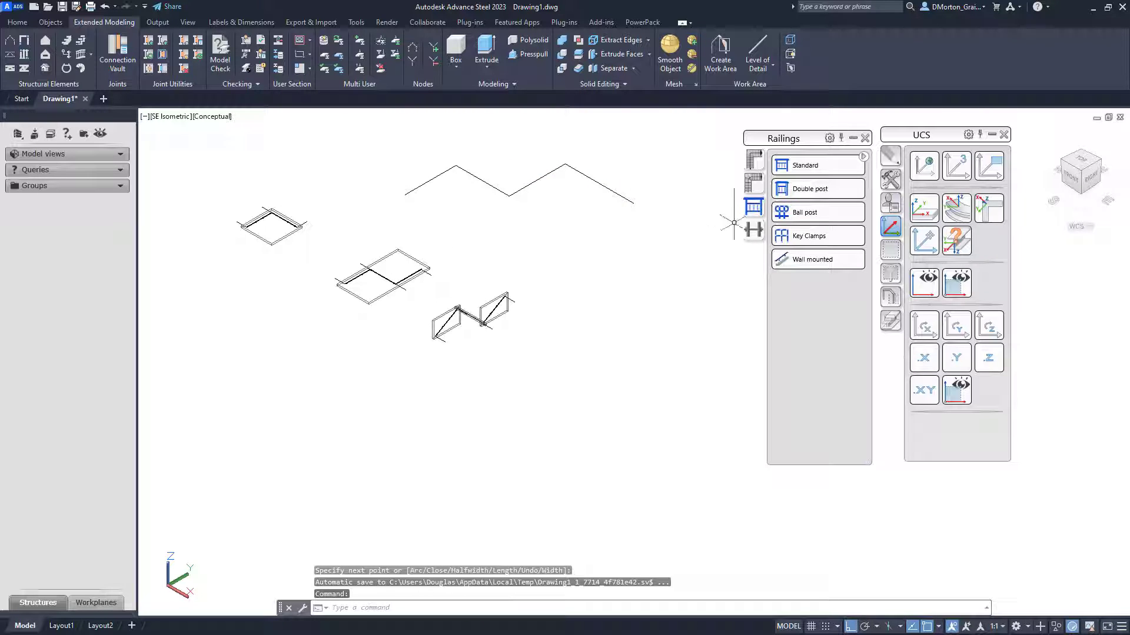
- Create a Wall mounted railing along the new zigzag polyline using the Lines input type, then close the railing dialog
{"action": "left_click", "coordinate": [798, 259]}
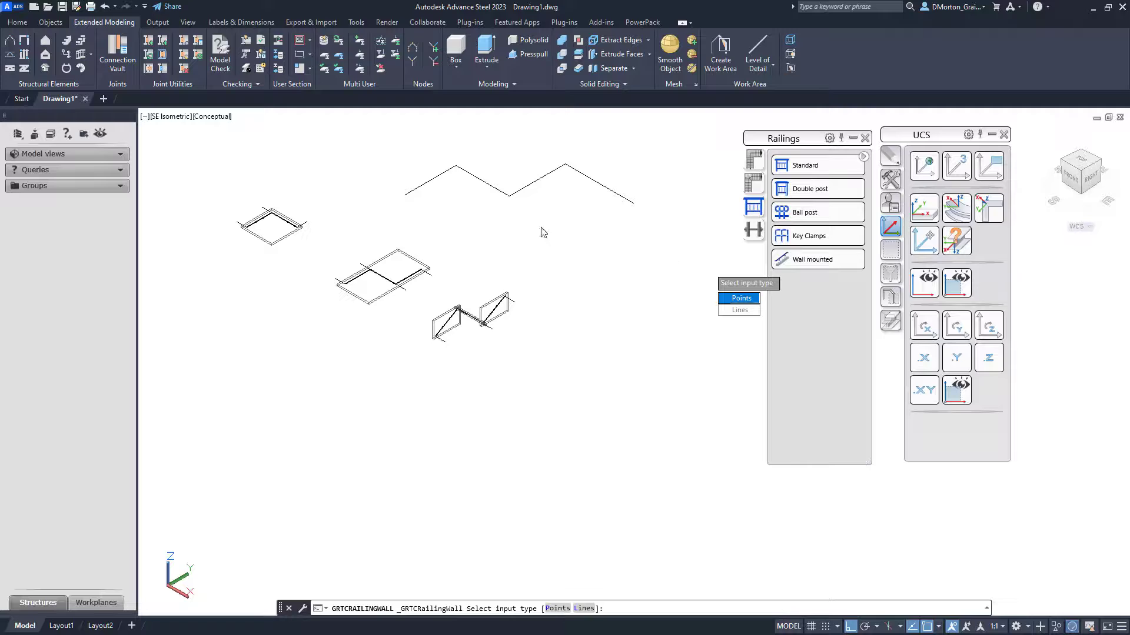
{"action": "left_click", "coordinate": [739, 310]}
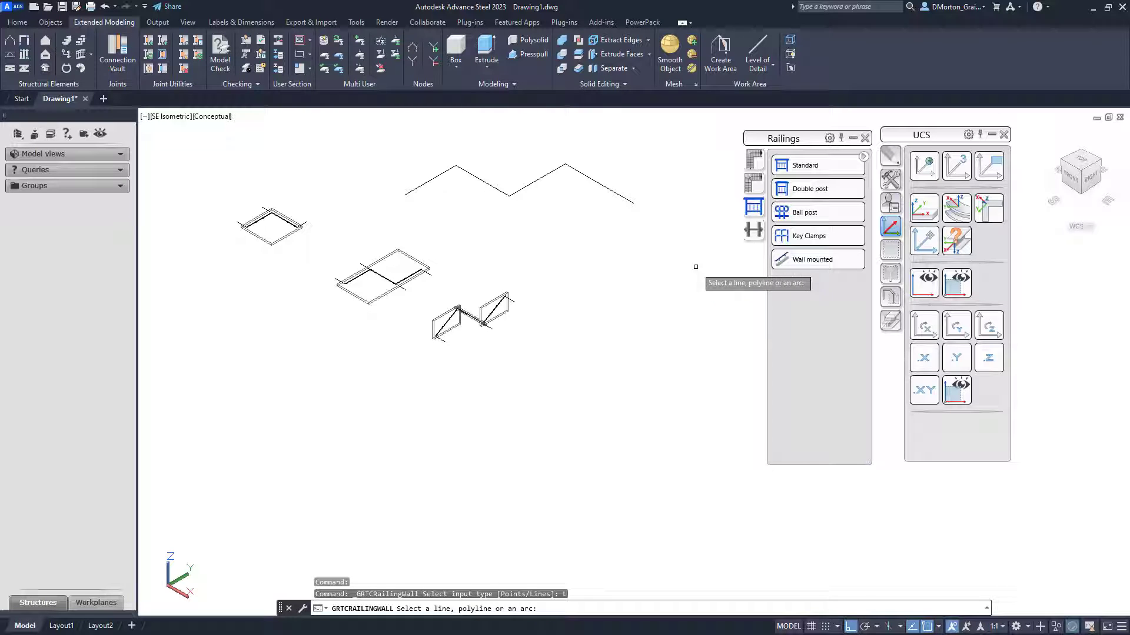
{"action": "left_click", "coordinate": [535, 184]}
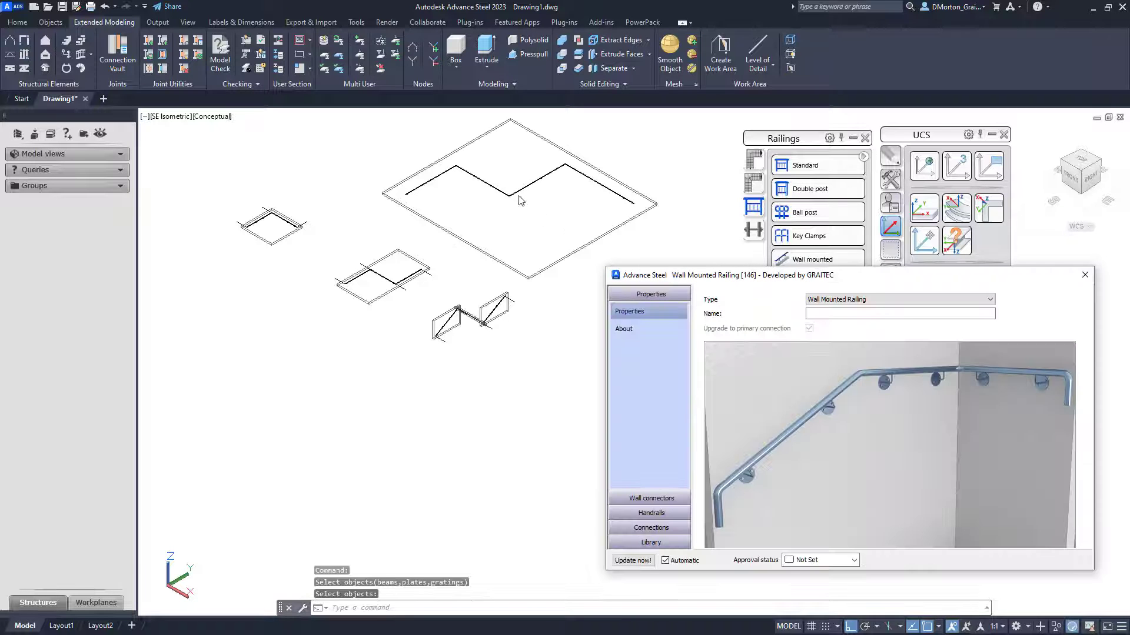
{"action": "scroll", "coordinate": [511, 194], "scroll_direction": "up", "scroll_amount": 2}
{"action": "scroll", "coordinate": [511, 197], "scroll_direction": "up", "scroll_amount": 5}
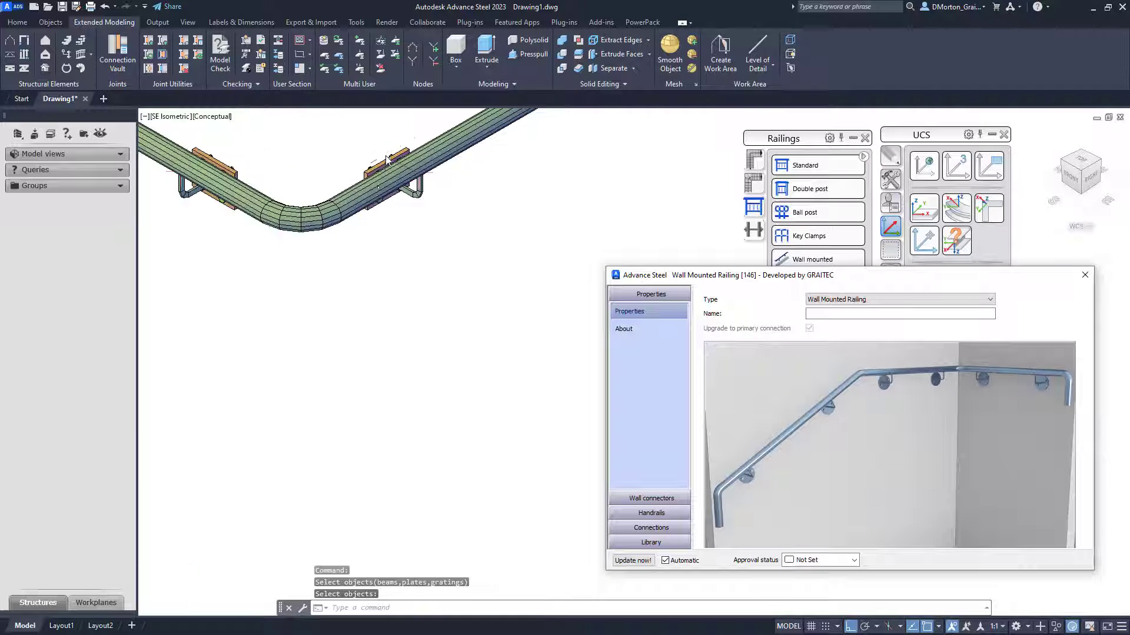
{"action": "scroll", "coordinate": [322, 267], "scroll_direction": "down", "scroll_amount": 10}
{"action": "scroll", "coordinate": [421, 211], "scroll_direction": "up", "scroll_amount": 6}
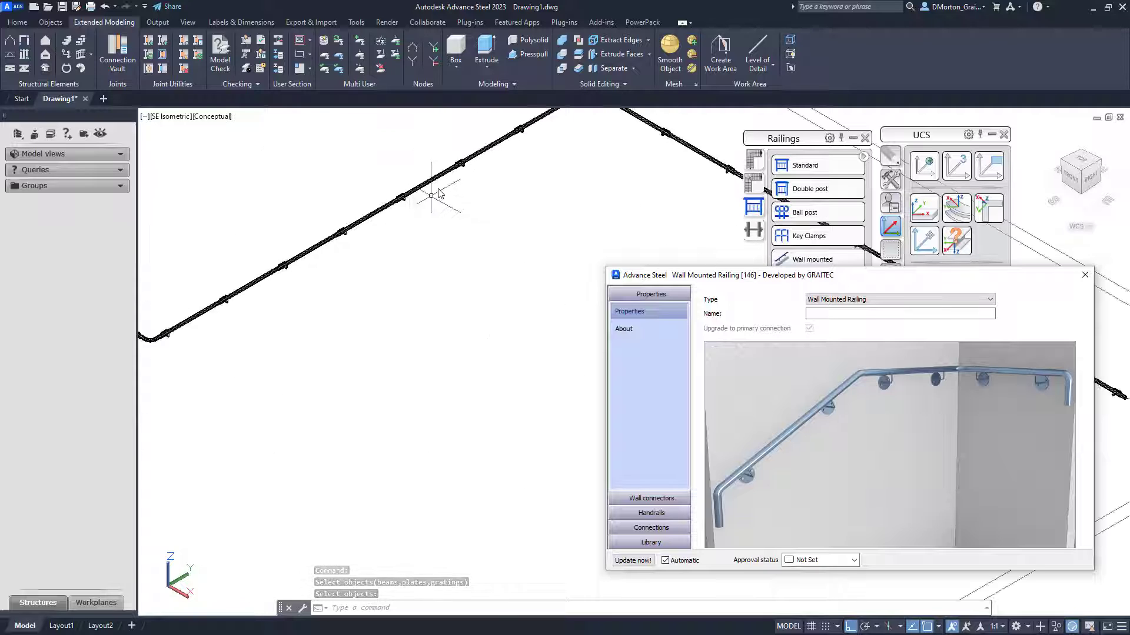
{"action": "scroll", "coordinate": [444, 192], "scroll_direction": "down", "scroll_amount": 2}
{"action": "scroll", "coordinate": [446, 188], "scroll_direction": "down", "scroll_amount": 3}
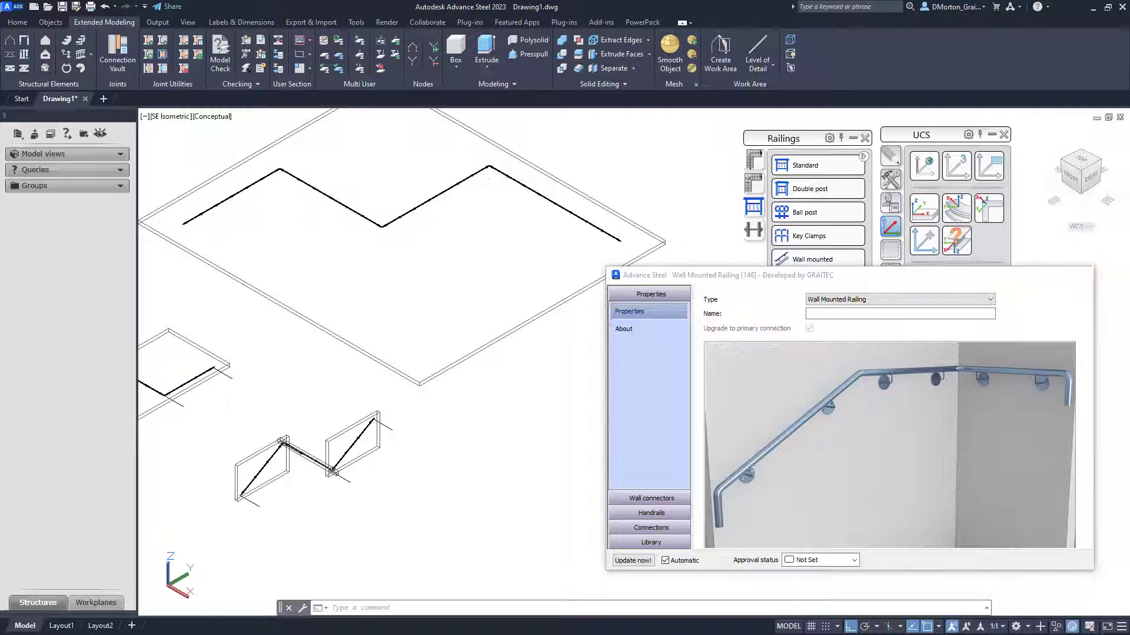
{"action": "left_click", "coordinate": [1085, 276]}
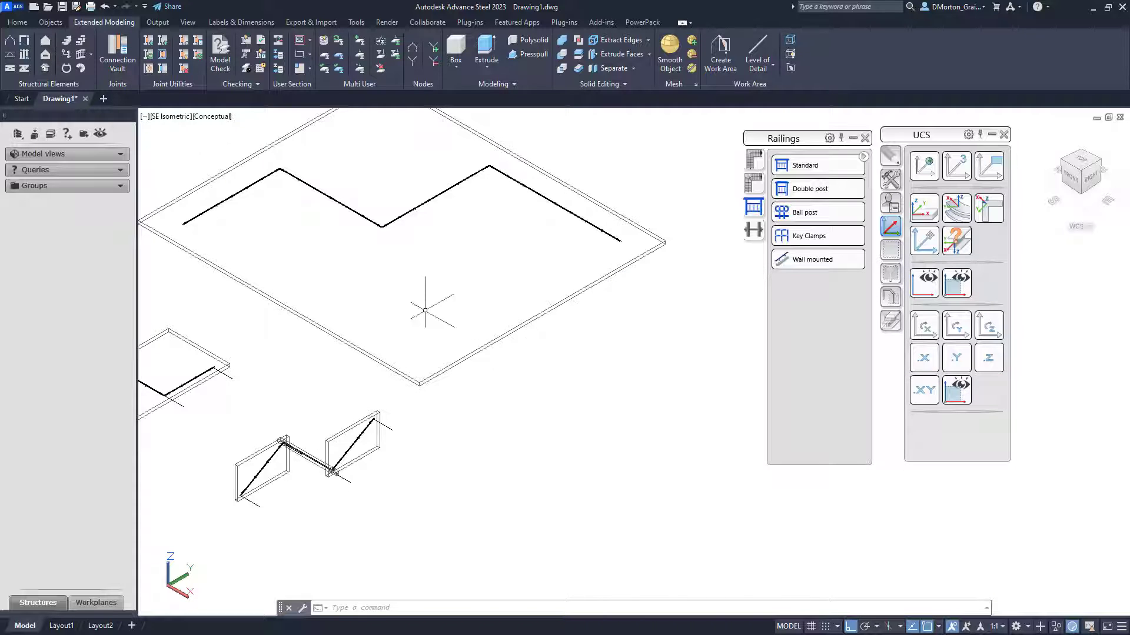
{"action": "scroll", "coordinate": [429, 308], "scroll_direction": "down", "scroll_amount": 2}
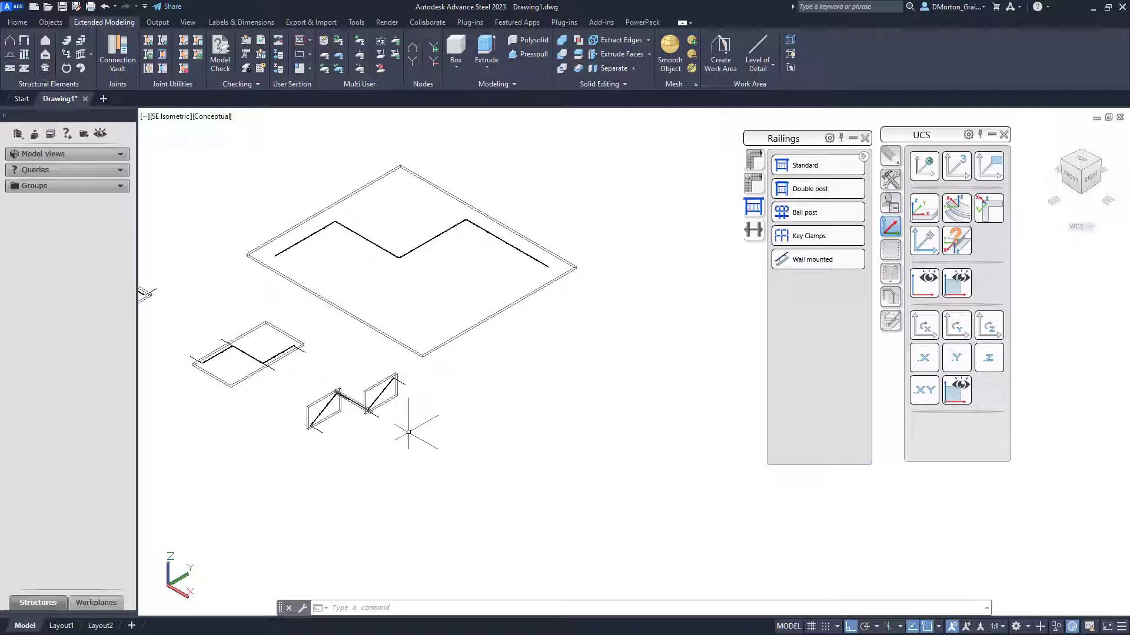
{"action": "scroll", "coordinate": [319, 433], "scroll_direction": "up", "scroll_amount": 8}
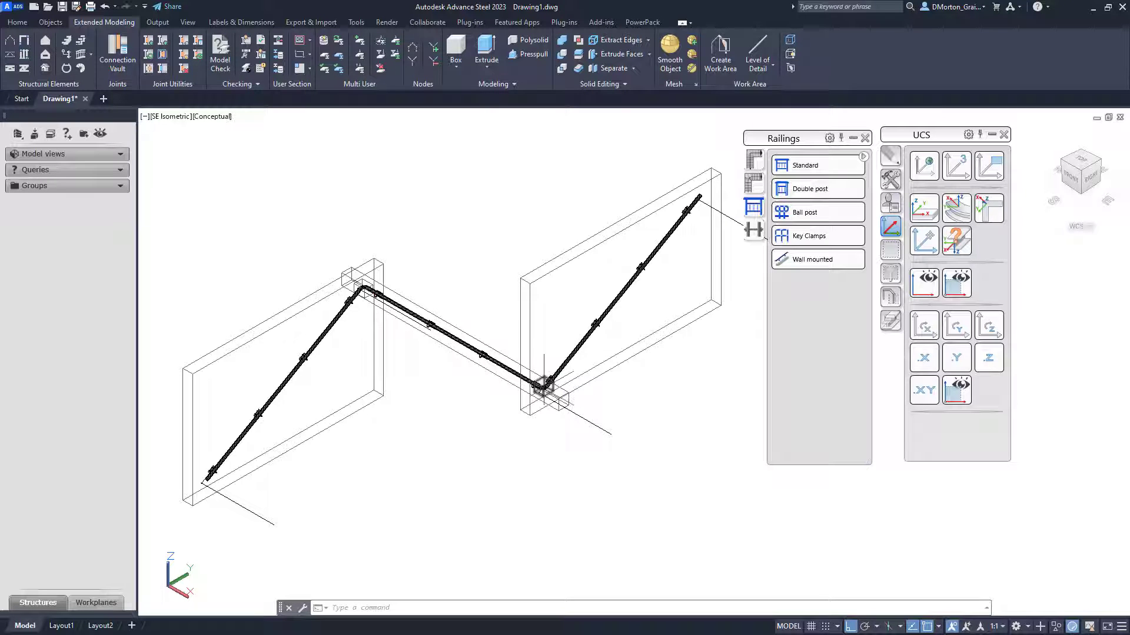
{"action": "scroll", "coordinate": [542, 385], "scroll_direction": "up", "scroll_amount": 10}
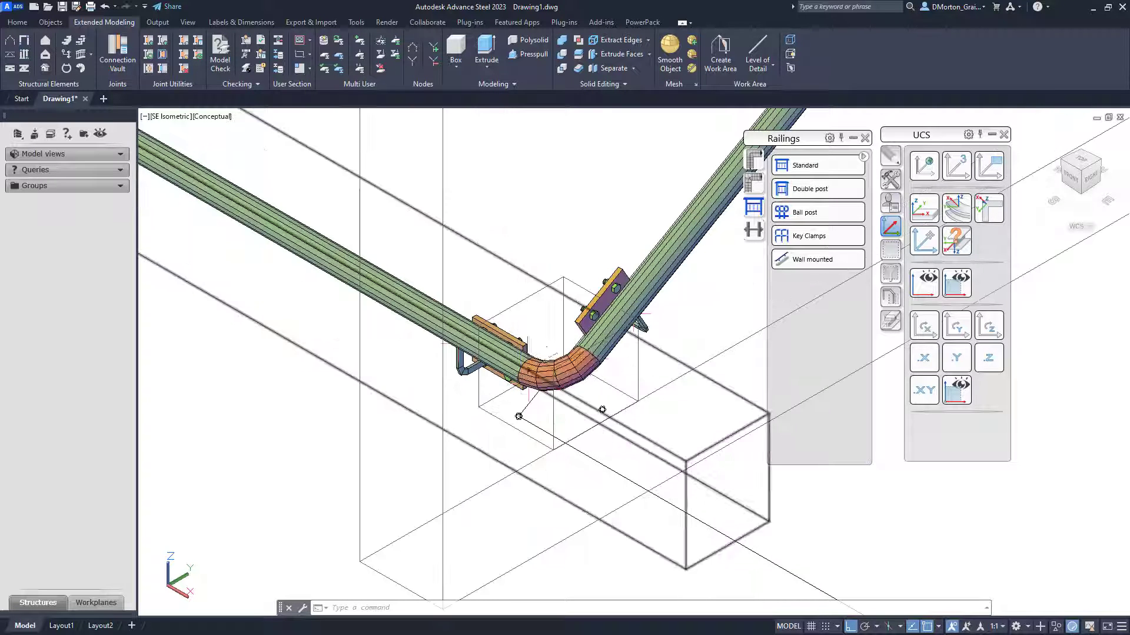
{"action": "scroll", "coordinate": [542, 382], "scroll_direction": "down", "scroll_amount": 10}
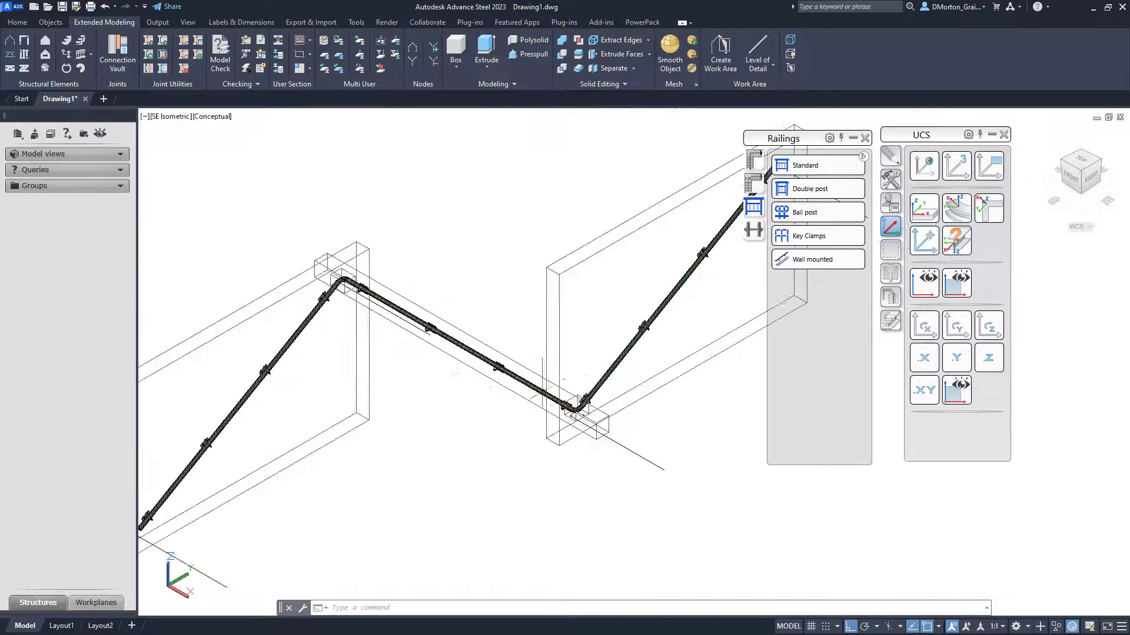